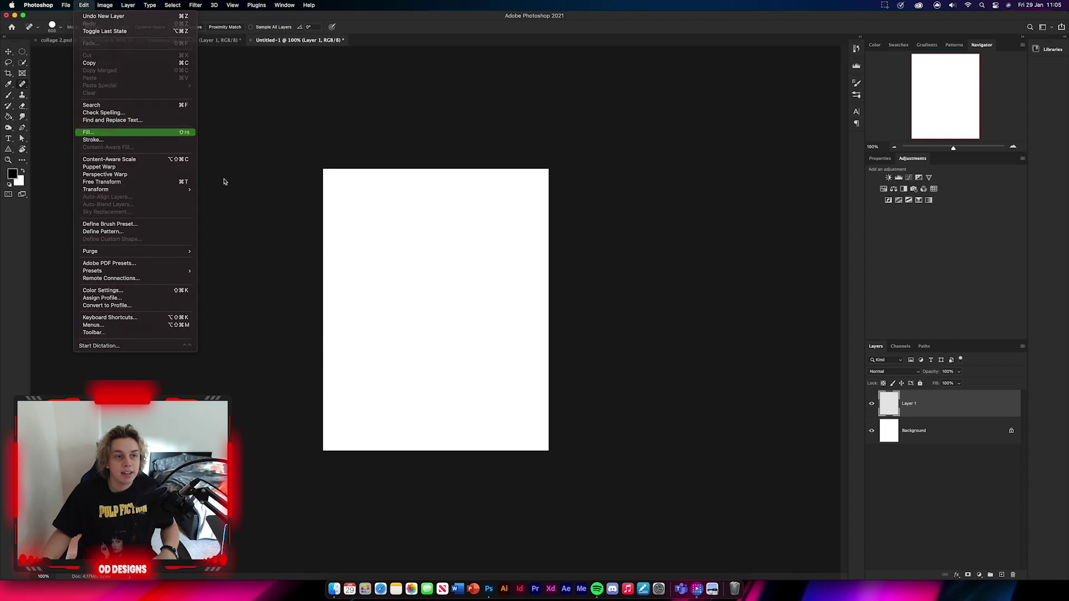
# Step: Try filling Layer 1 with 50% Gray, and undo the fill
pyautogui.click(697, 265)
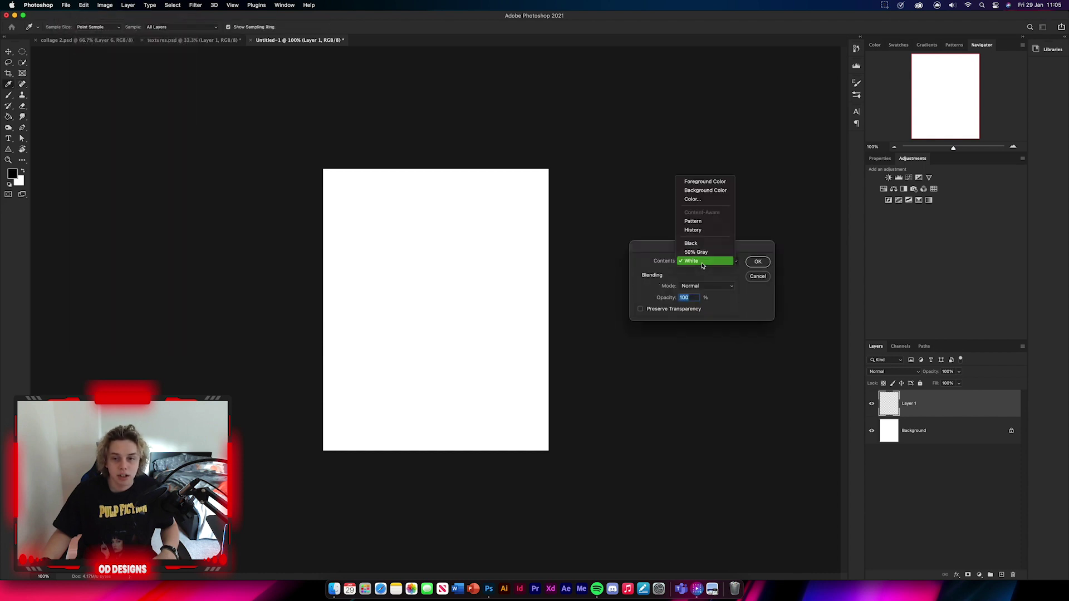
pyautogui.click(702, 256)
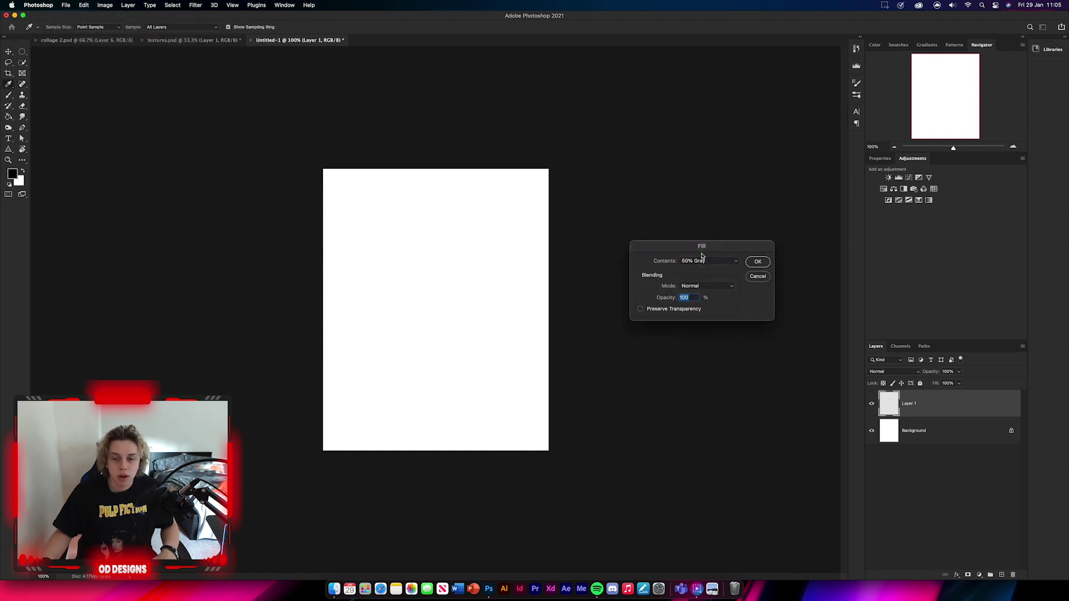
pyautogui.click(758, 263)
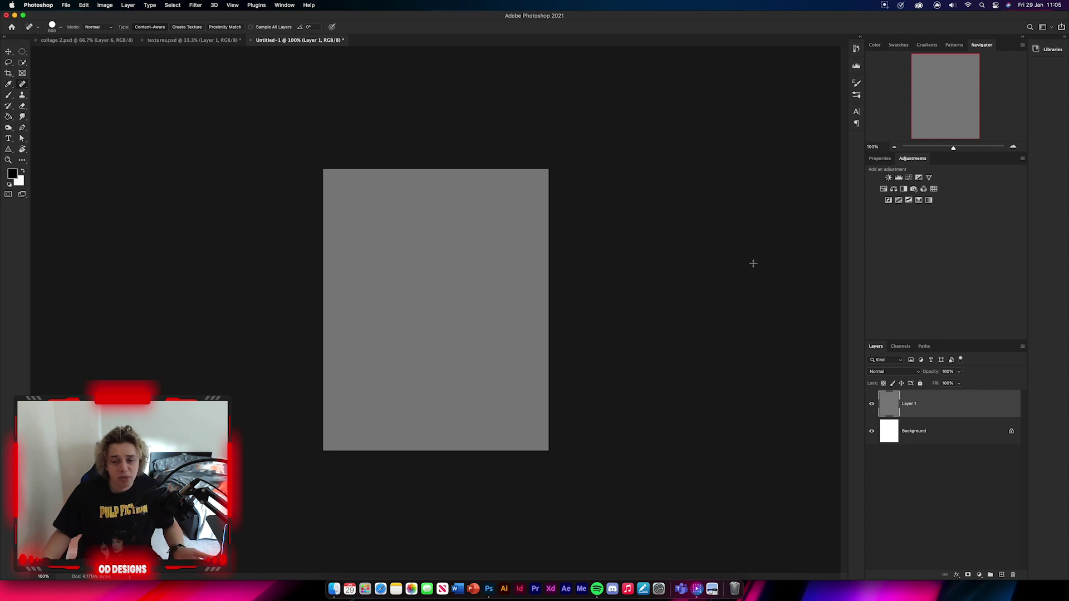
pyautogui.press('super+z')
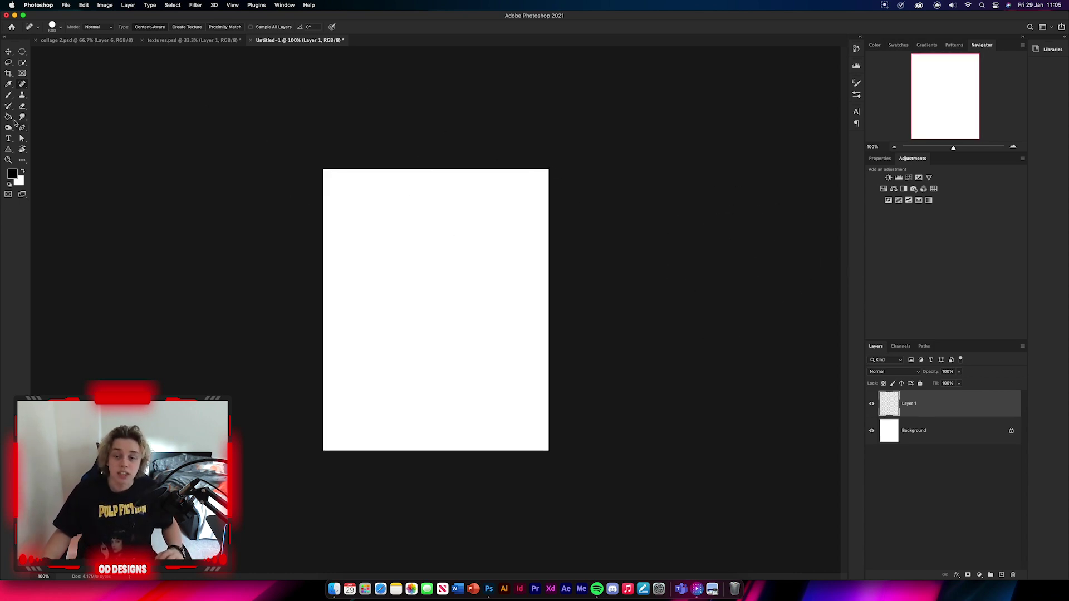
# Step: Set the foreground colour to a light grey and fill Layer 1 with it using the Paint Bucket
pyautogui.click(10, 117)
pyautogui.click(12, 175)
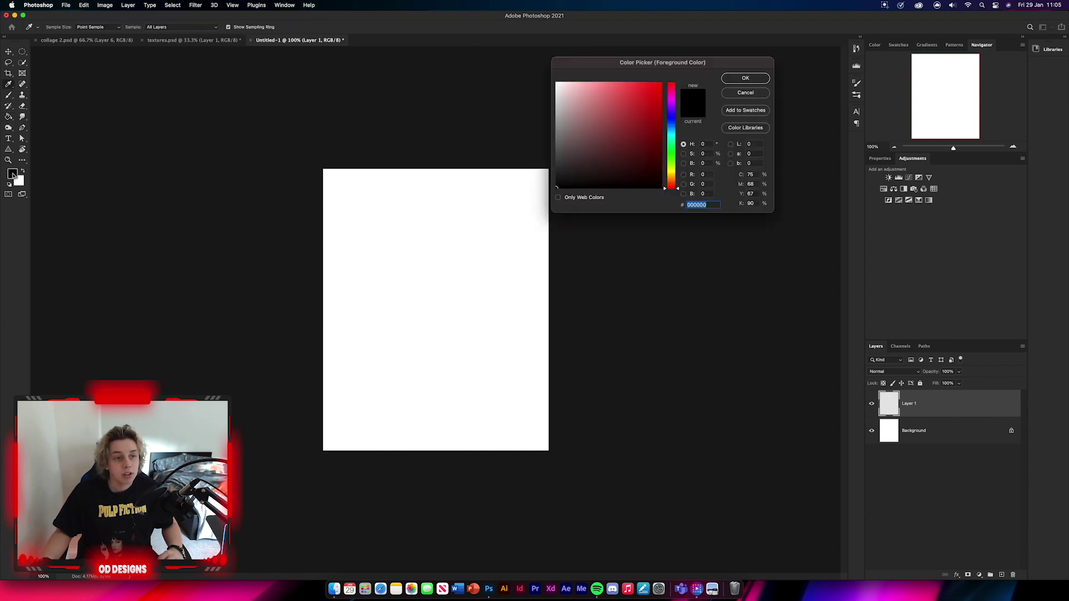
pyautogui.moveTo(562, 121); pyautogui.dragTo(555, 98)
pyautogui.click(745, 78)
pyautogui.click(467, 307)
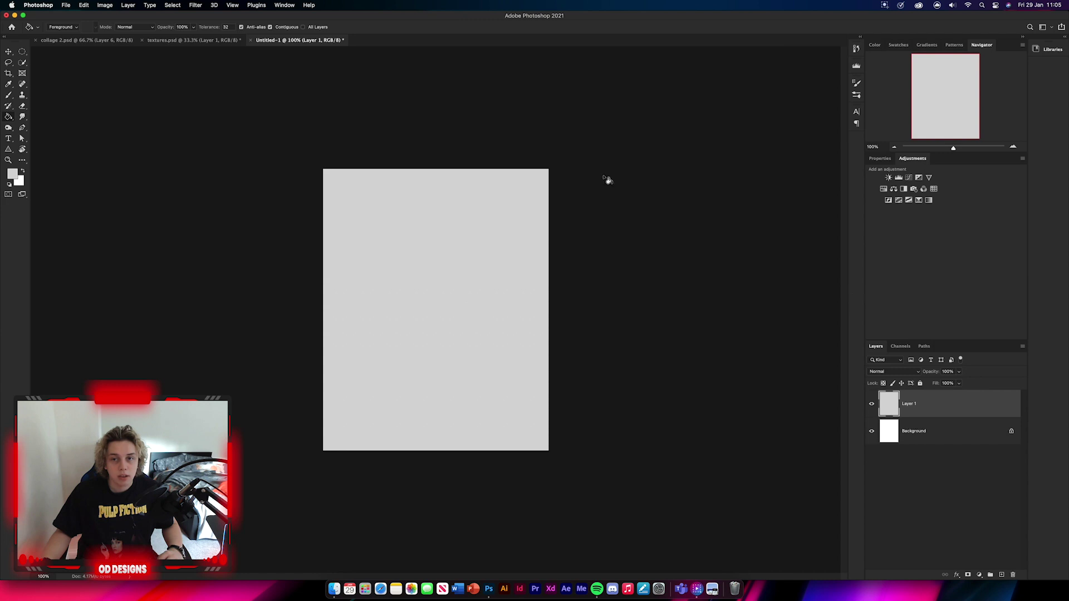
pyautogui.click(9, 50)
pyautogui.click(310, 333)
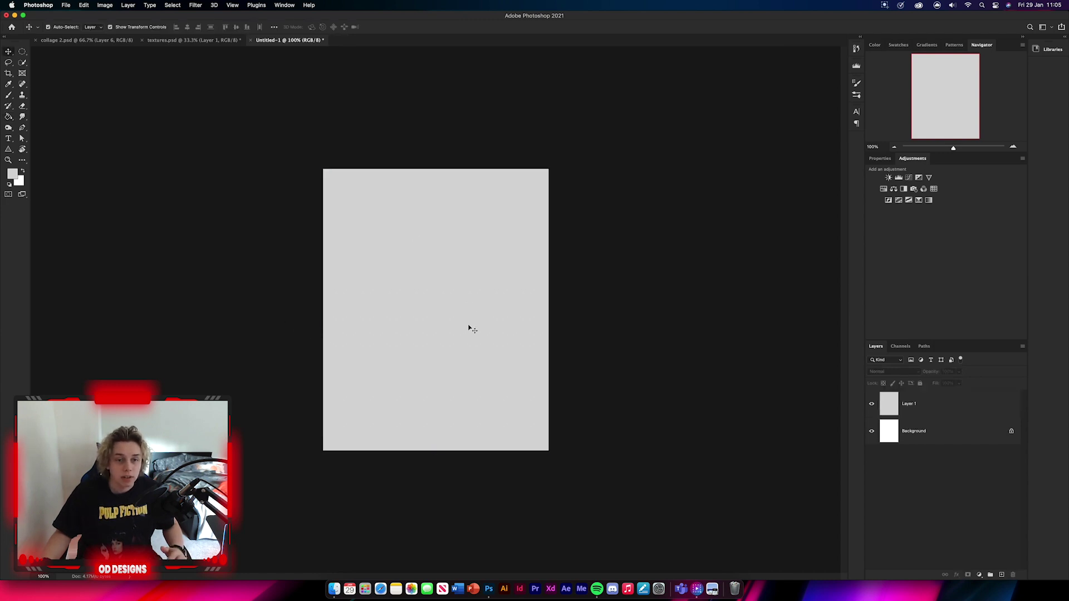
# Step: Copy the woman's black-and-white portrait from textures.psd into the Untitled-1 document above Layer 1
pyautogui.click(992, 406)
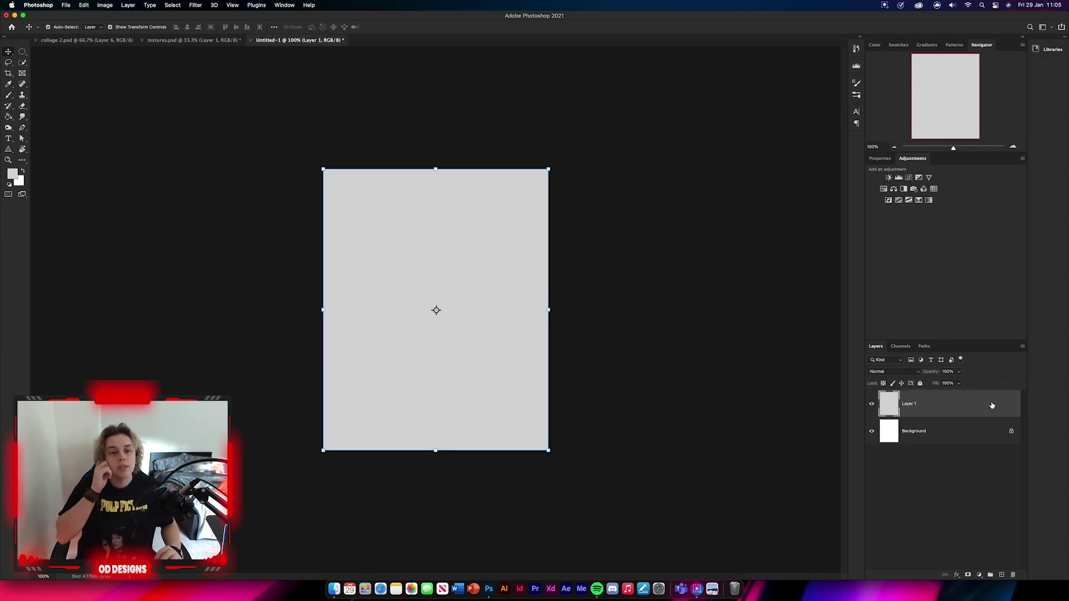
pyautogui.click(194, 40)
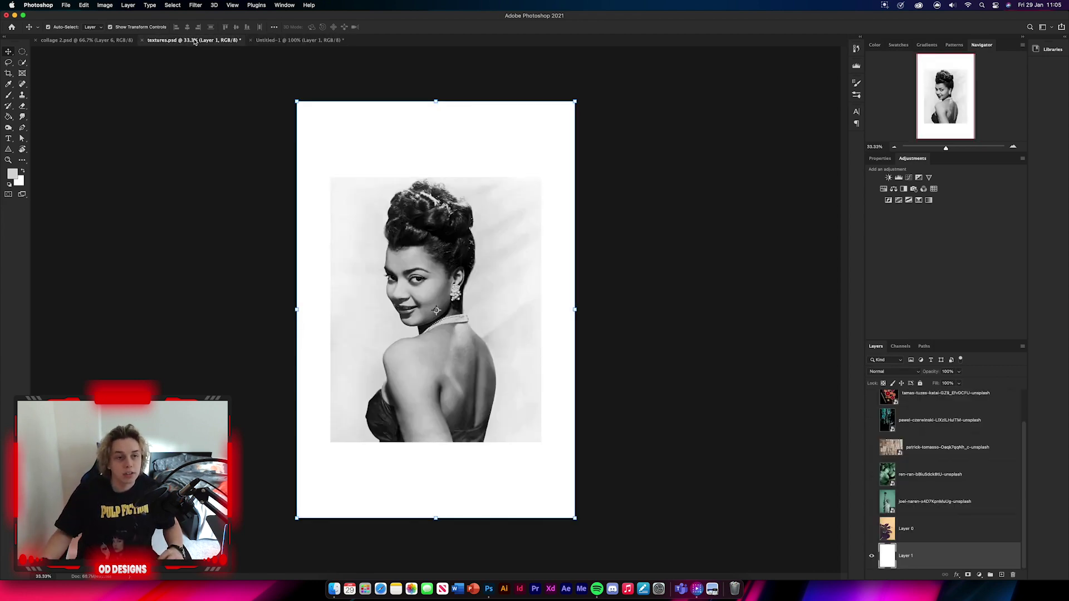
pyautogui.moveTo(470, 299)
pyautogui.mouseDown()
pyautogui.moveTo(300, 60)
pyautogui.moveTo(303, 34)
pyautogui.moveTo(477, 327)
pyautogui.moveTo(457, 310)
pyautogui.mouseUp()
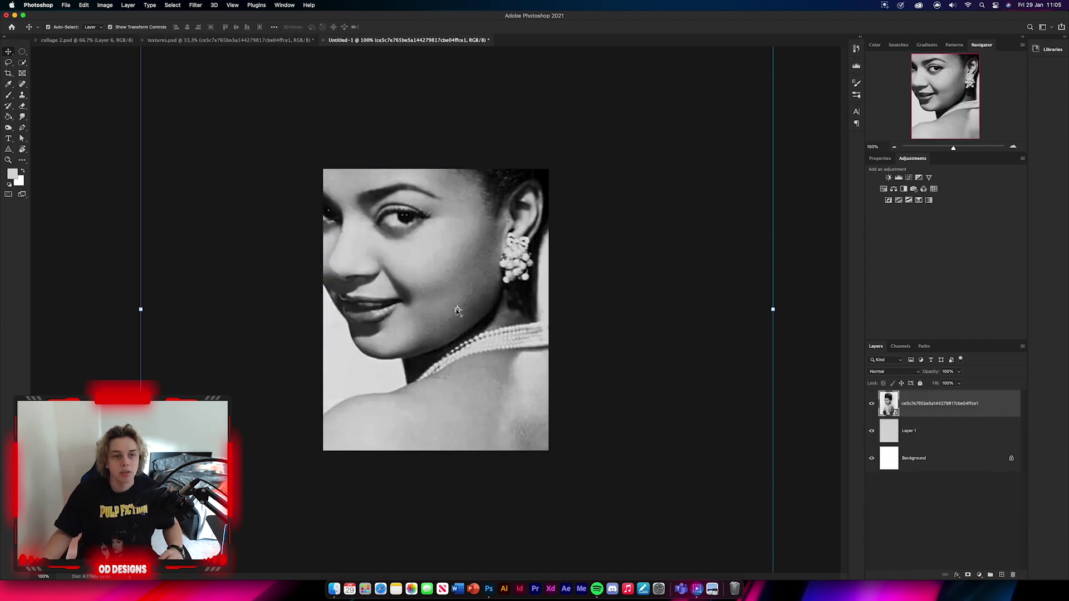
# Step: Scale the portrait down to fit inside the canvas and centre it, leaving a grey border all around
pyautogui.moveTo(141, 308); pyautogui.dragTo(582, 309)
pyautogui.moveTo(659, 334); pyautogui.dragTo(417, 333)
pyautogui.click(396, 26)
pyautogui.click(628, 367)
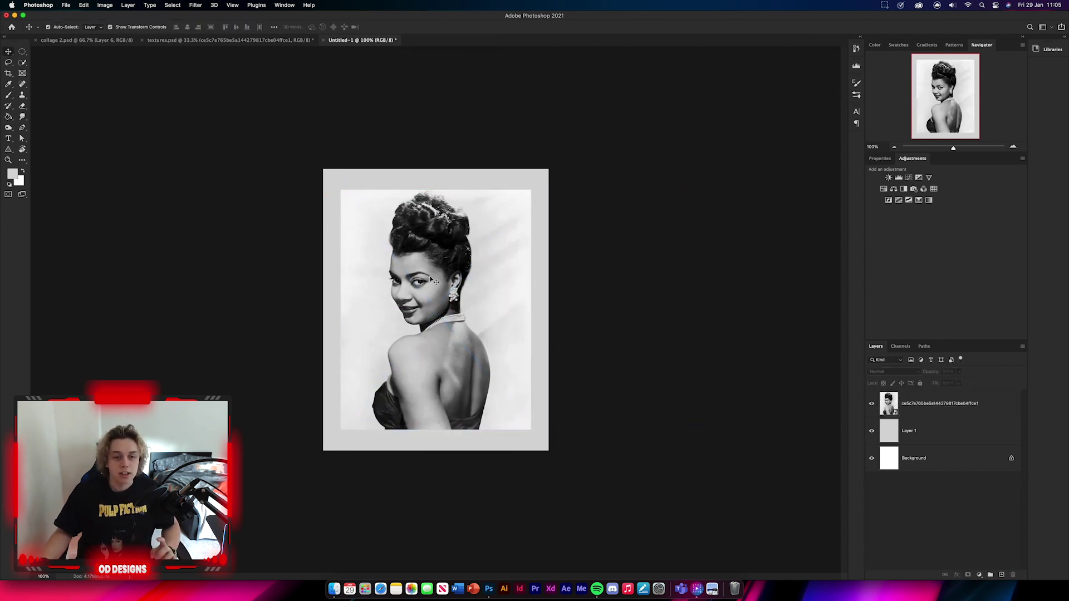
# Step: Select the woman in the portrait layer with the Quick Selection tool, leaving out the photo's background
pyautogui.press('super+plus')
pyautogui.press('super+plus')
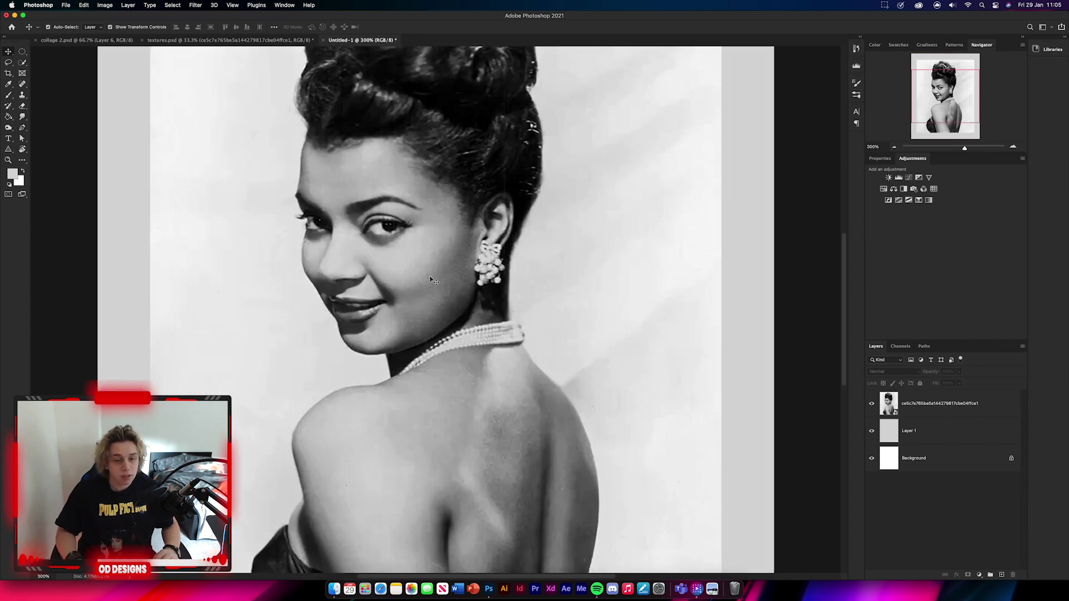
pyautogui.press('super+minus')
pyautogui.press('super+minus')
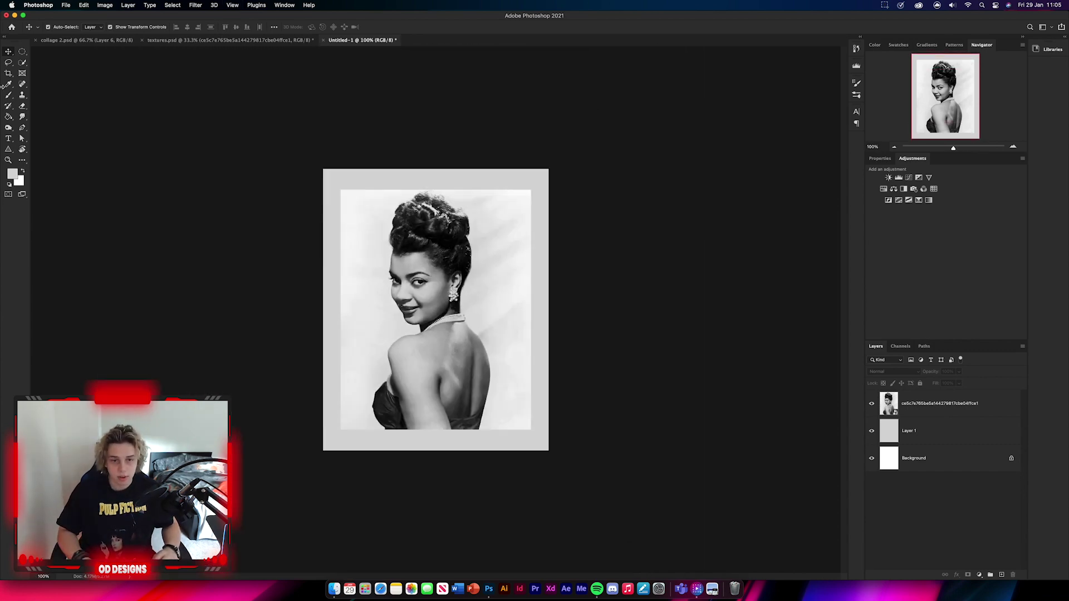
pyautogui.click(22, 62)
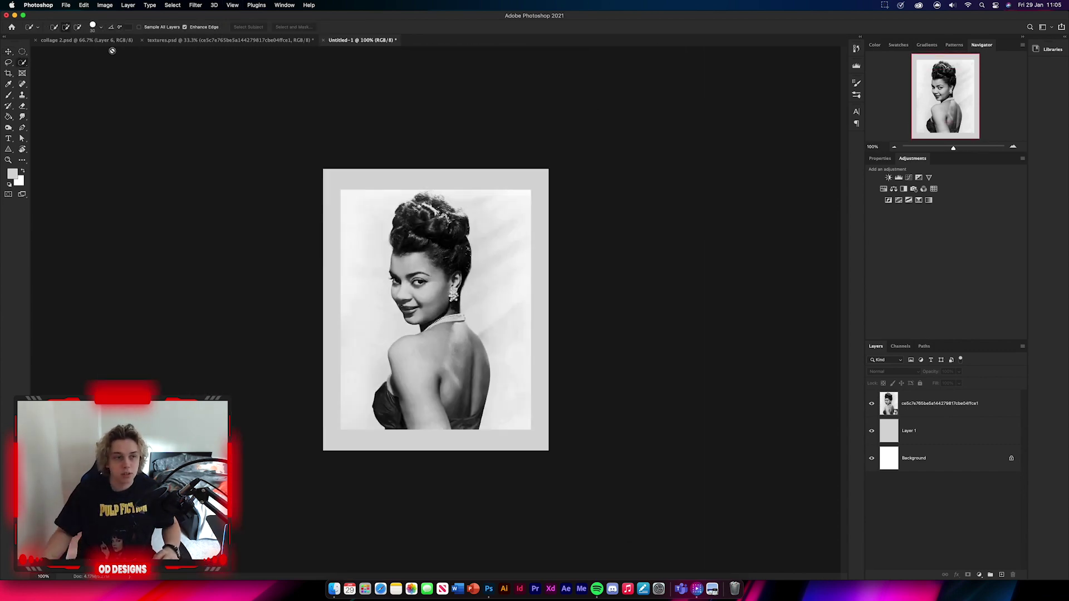
pyautogui.click(905, 409)
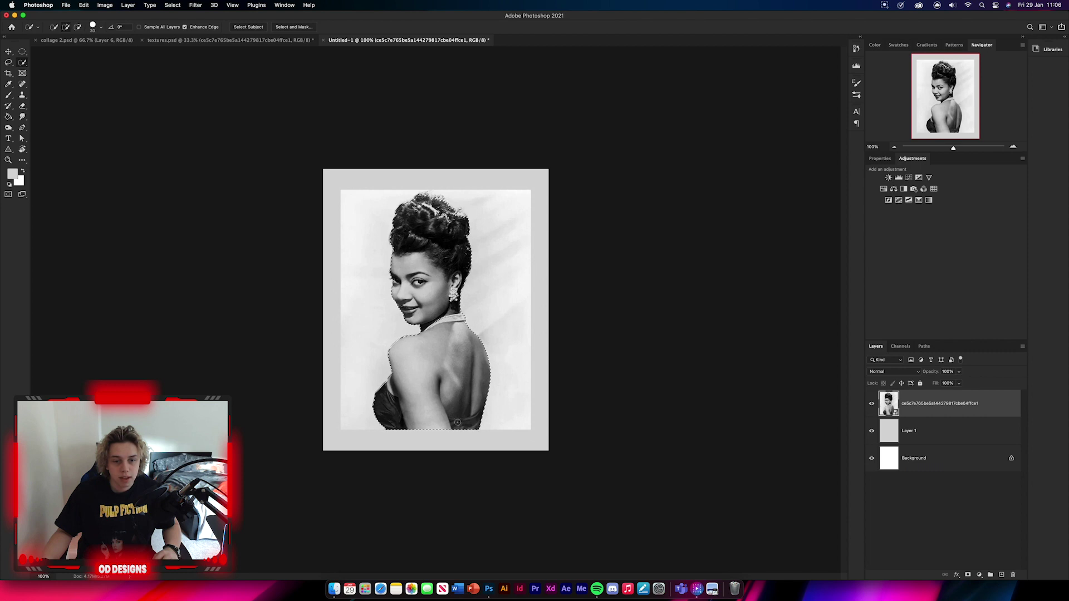
# Step: Open the selection in Select and Mask, activate the Refine Edge Brush, and examine the edges around the hair, shoulders and dress
pyautogui.click(294, 26)
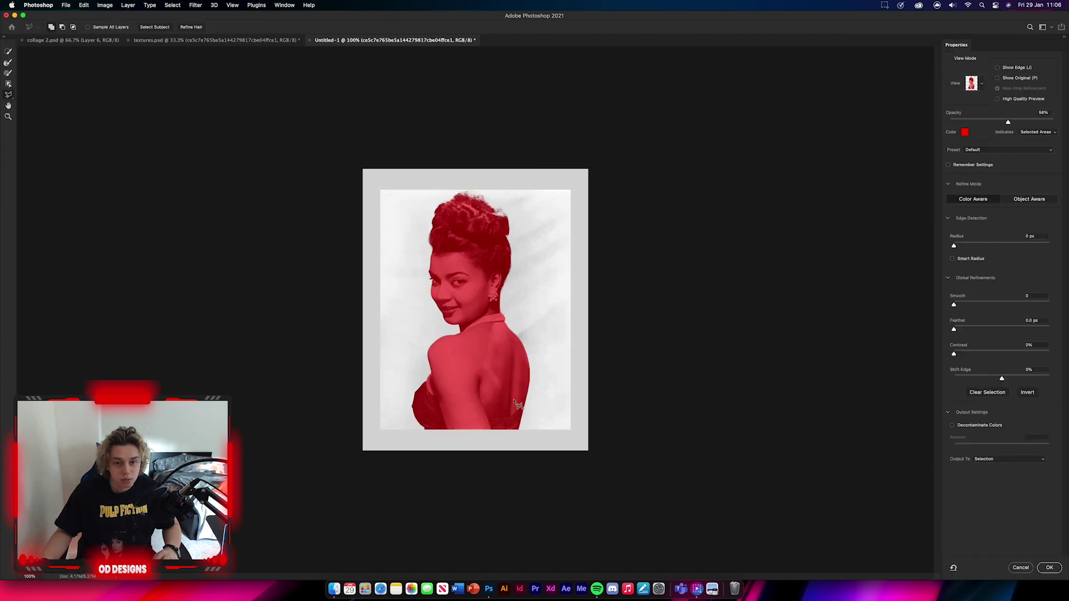
pyautogui.press('super+equal')
pyautogui.press('super+equal')
pyautogui.press('super+equal')
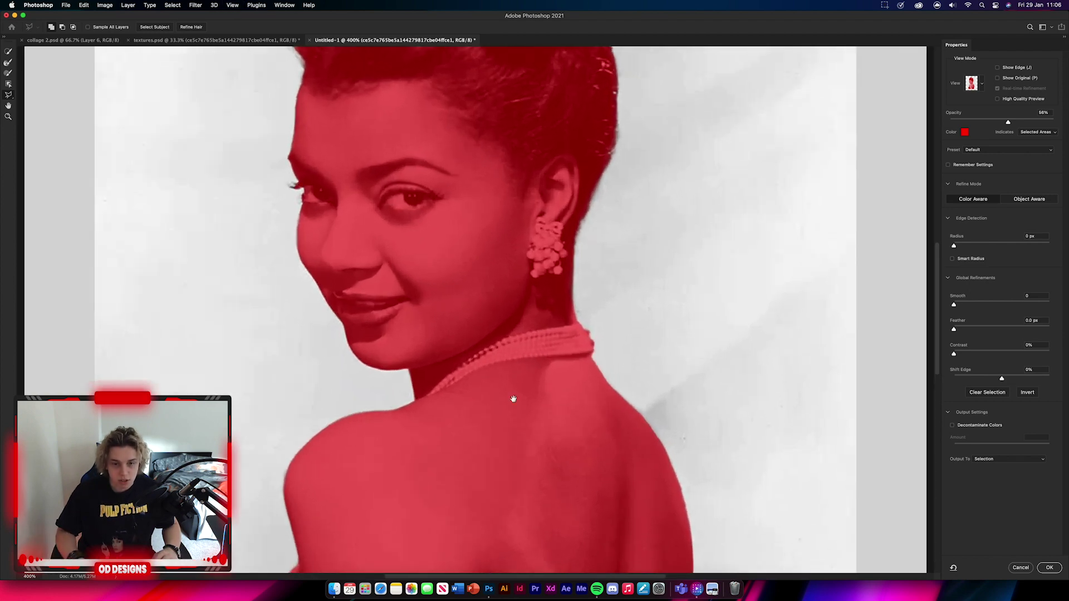
pyautogui.moveTo(470, 277); pyautogui.dragTo(547, 326)
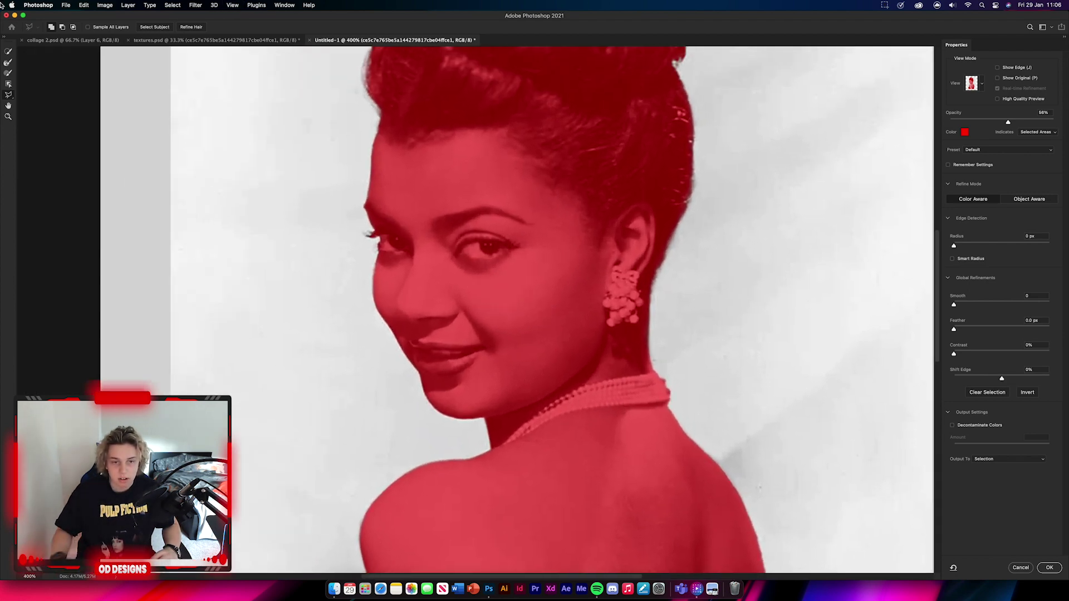
pyautogui.click(8, 63)
pyautogui.moveTo(478, 140); pyautogui.dragTo(486, 306)
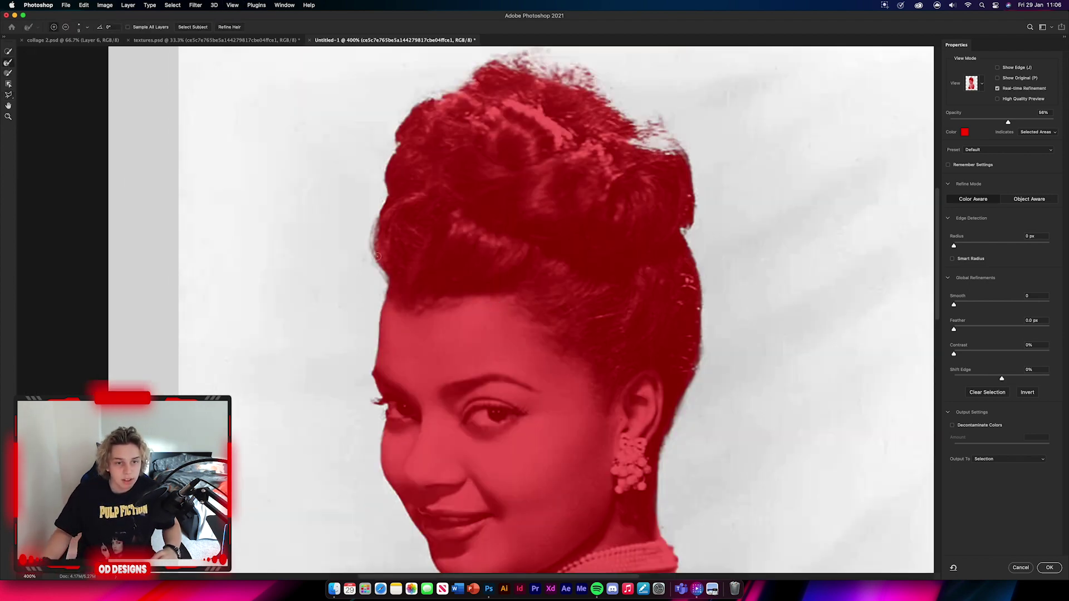
pyautogui.scroll(-3, 662, 161)
pyautogui.hscroll(3, 663, 161)
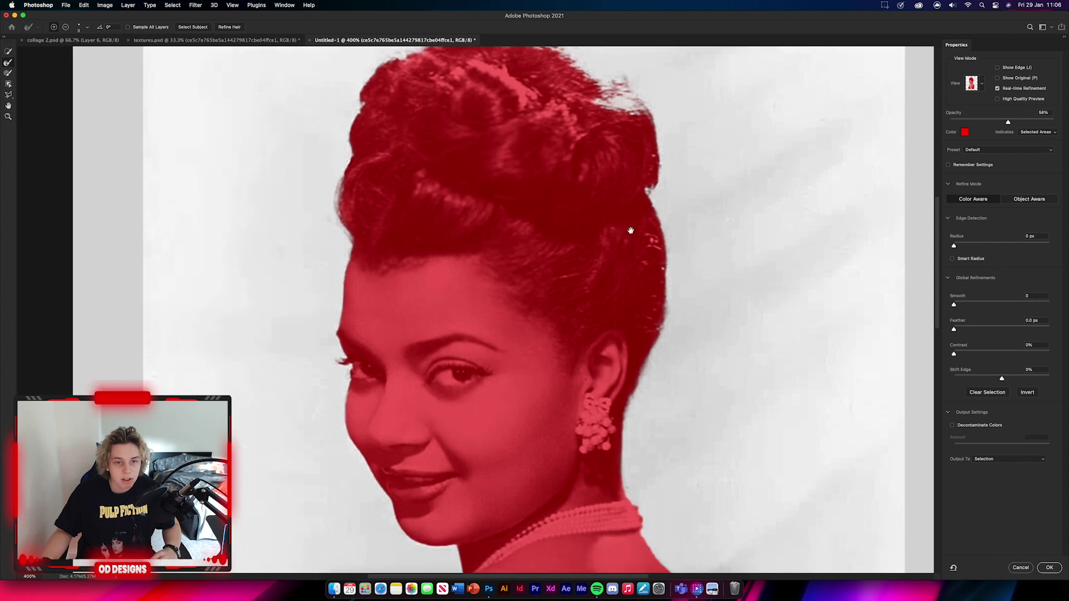
pyautogui.scroll(-10, 612, 393)
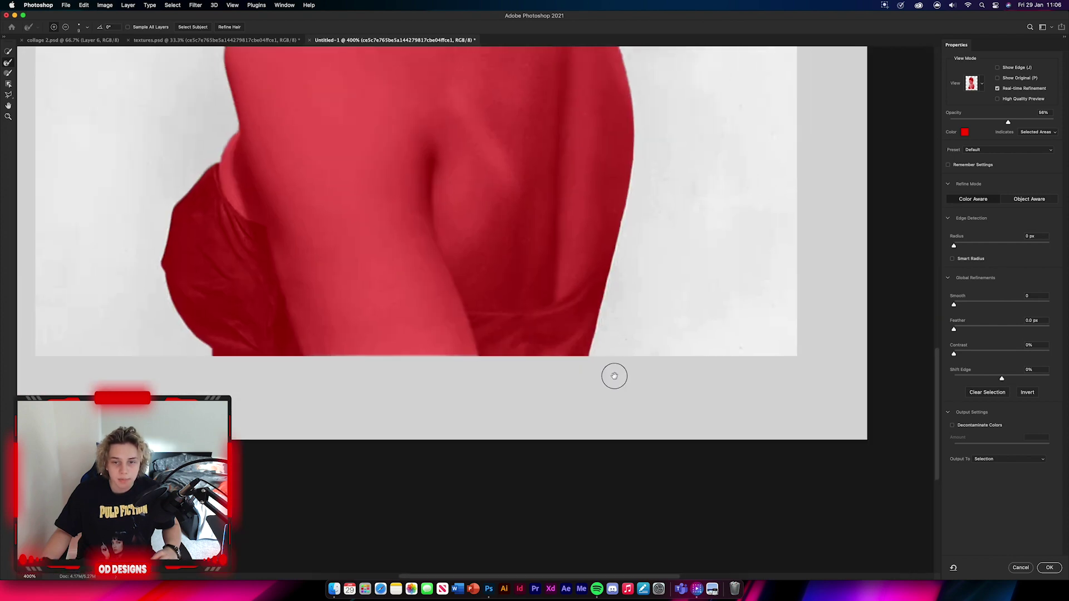
pyautogui.scroll(4, 613, 375)
pyautogui.scroll(2, 551, 260)
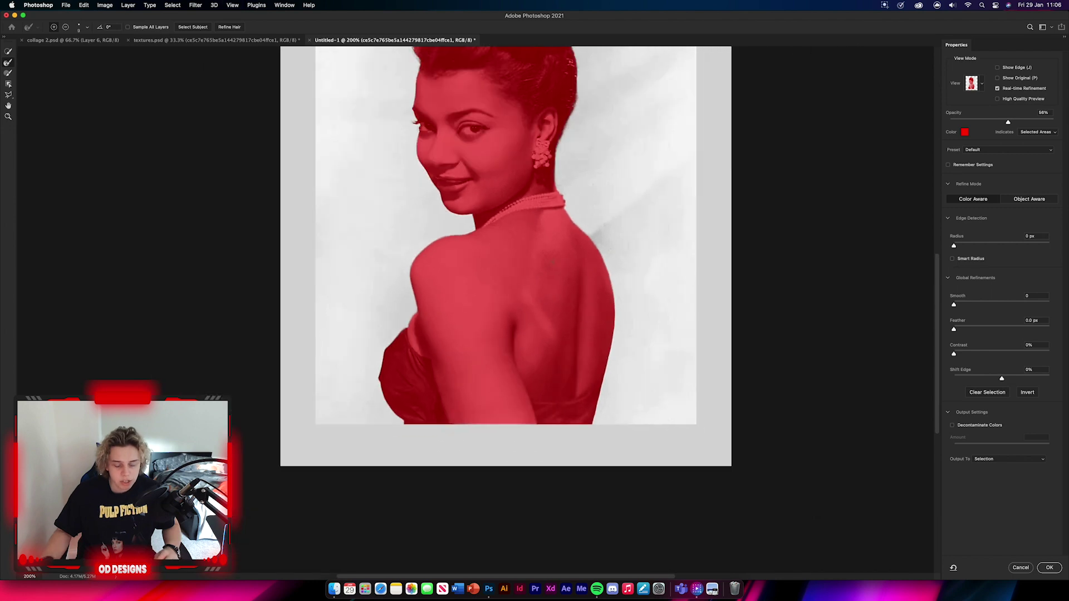
pyautogui.moveTo(546, 206); pyautogui.dragTo(539, 272)
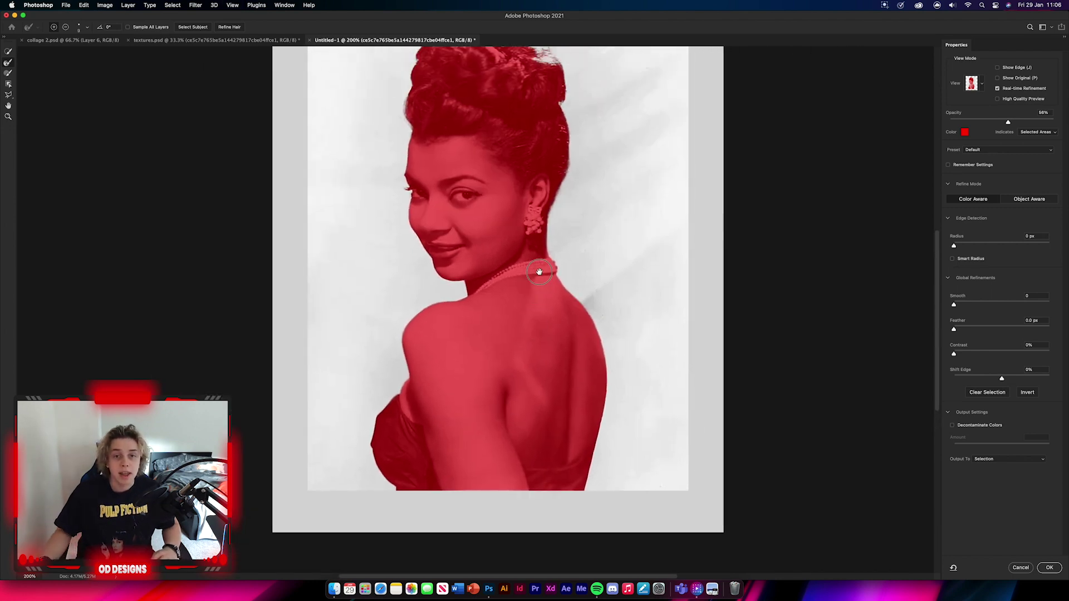
pyautogui.scroll(2, 536, 412)
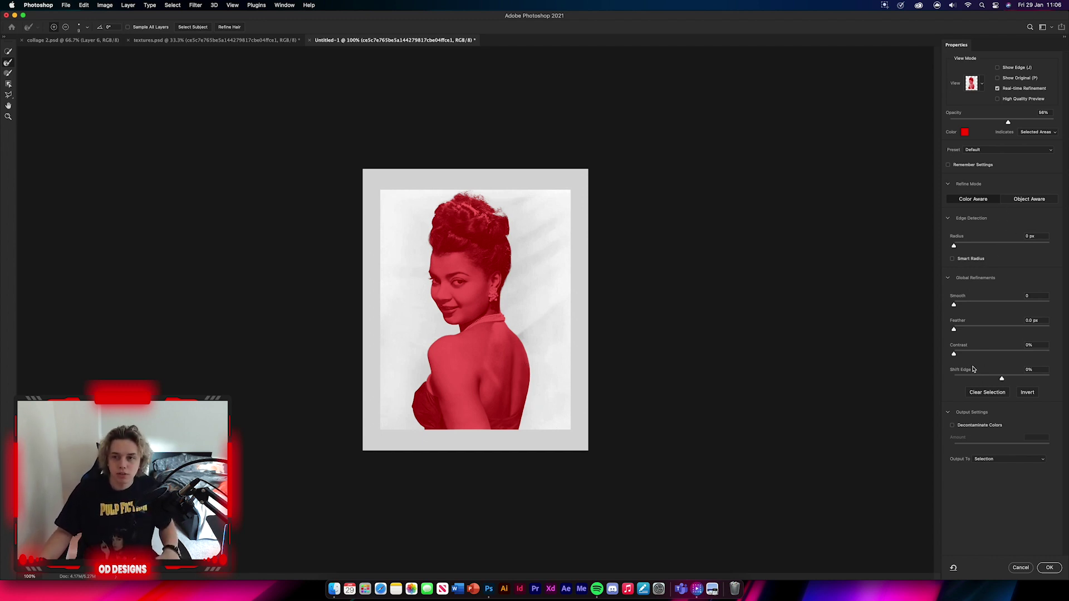
# Step: Set the selection's edge contrast to 13% and turn the selection into a layer mask that isolates the woman
pyautogui.moveTo(954, 354); pyautogui.dragTo(967, 355)
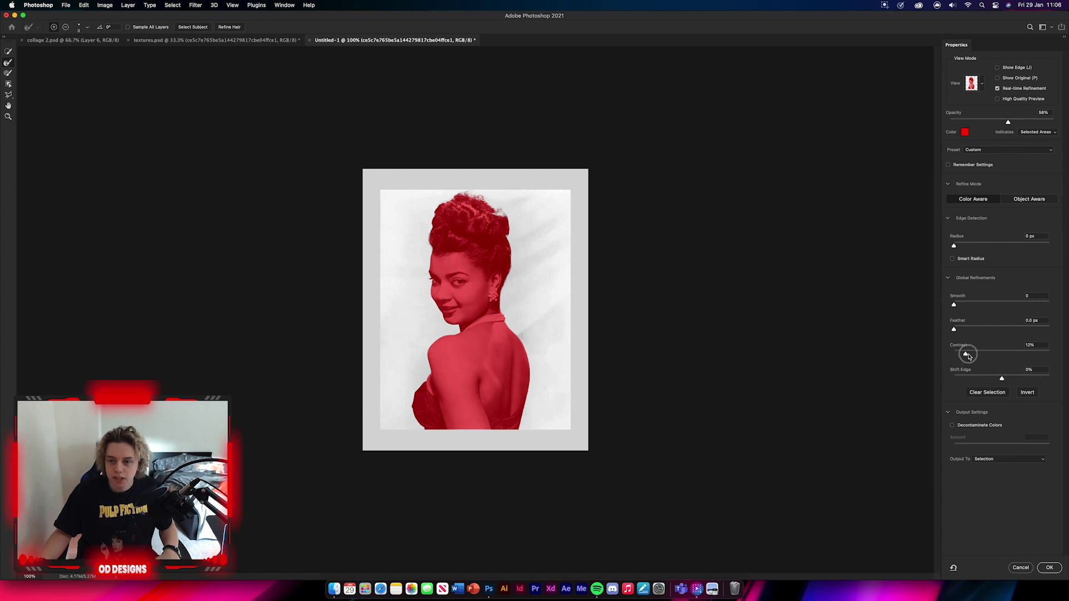
pyautogui.click(1049, 567)
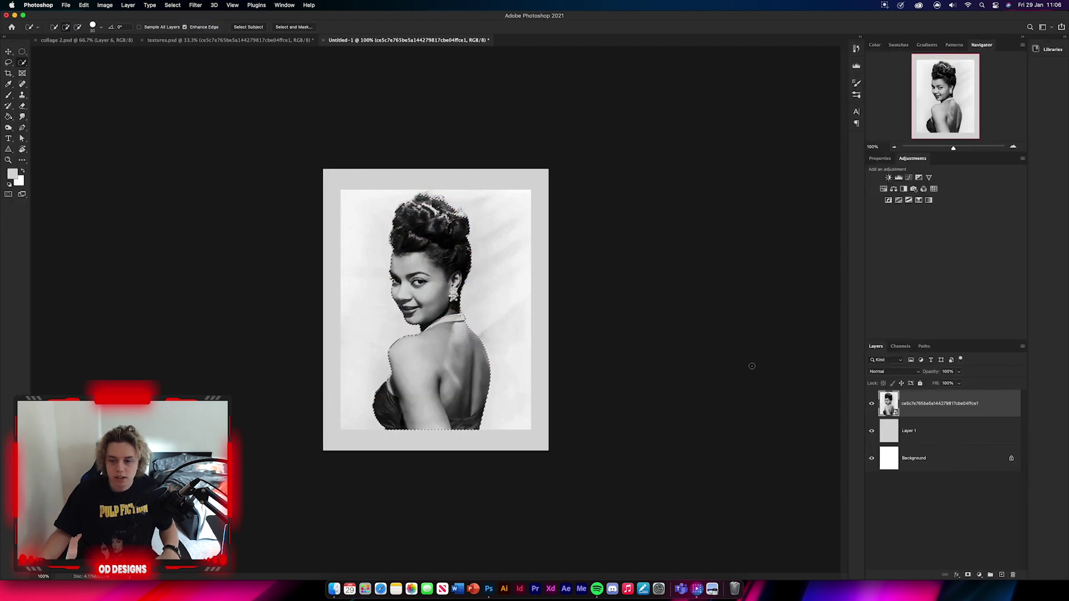
pyautogui.click(967, 574)
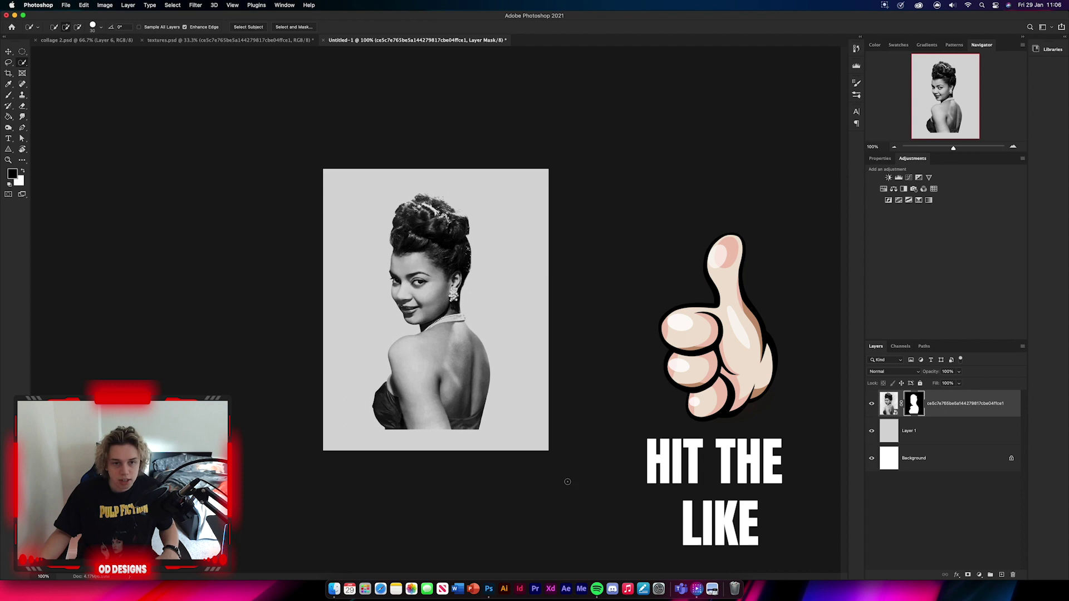
pyautogui.click(8, 53)
pyautogui.click(724, 362)
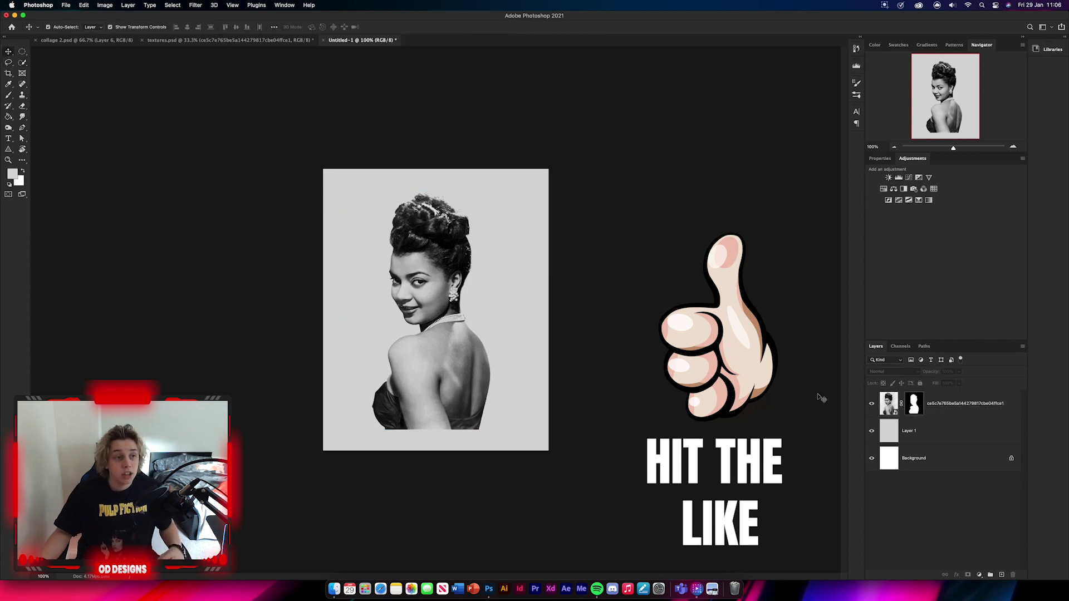
# Step: Scale the cut-out woman to 91.25% and move her slightly up, keeping her centred horizontally on the canvas
pyautogui.click(966, 416)
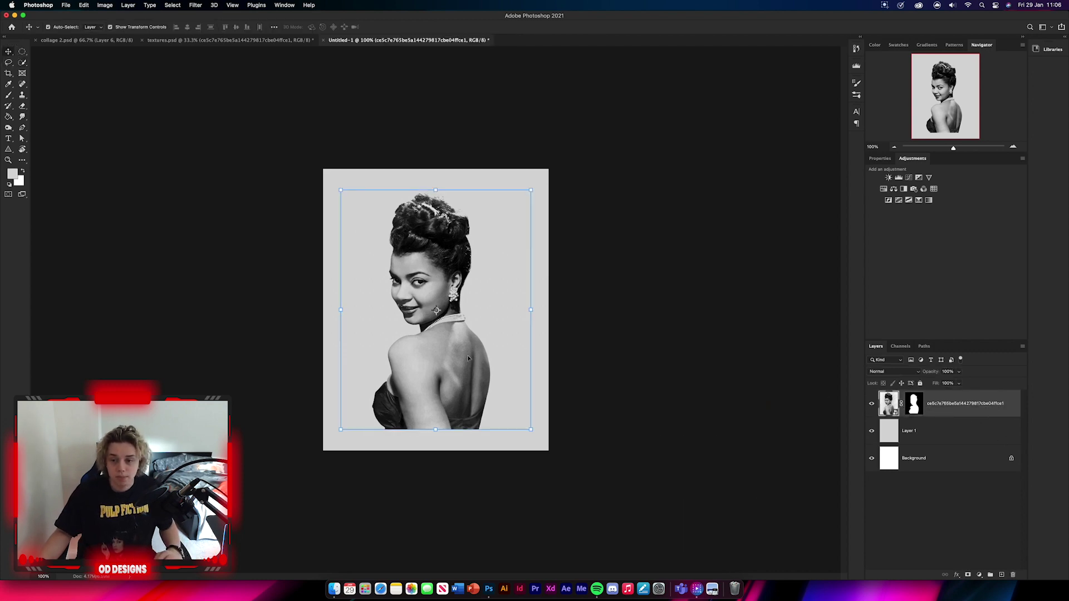
pyautogui.moveTo(467, 357); pyautogui.dragTo(468, 350)
pyautogui.moveTo(435, 184); pyautogui.dragTo(436, 204)
pyautogui.moveTo(461, 345); pyautogui.dragTo(461, 333)
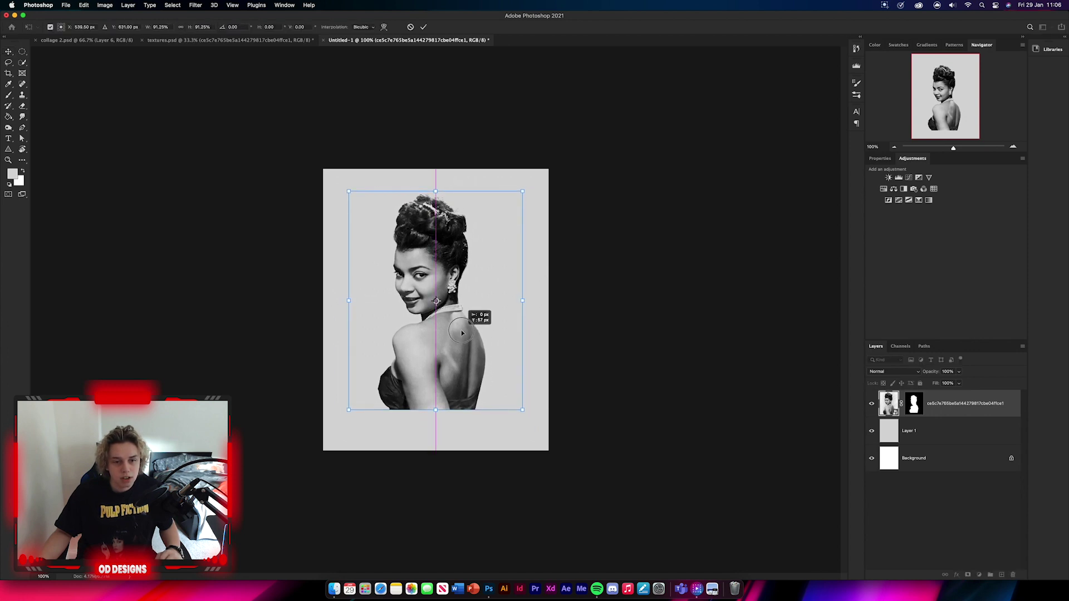
pyautogui.click(423, 27)
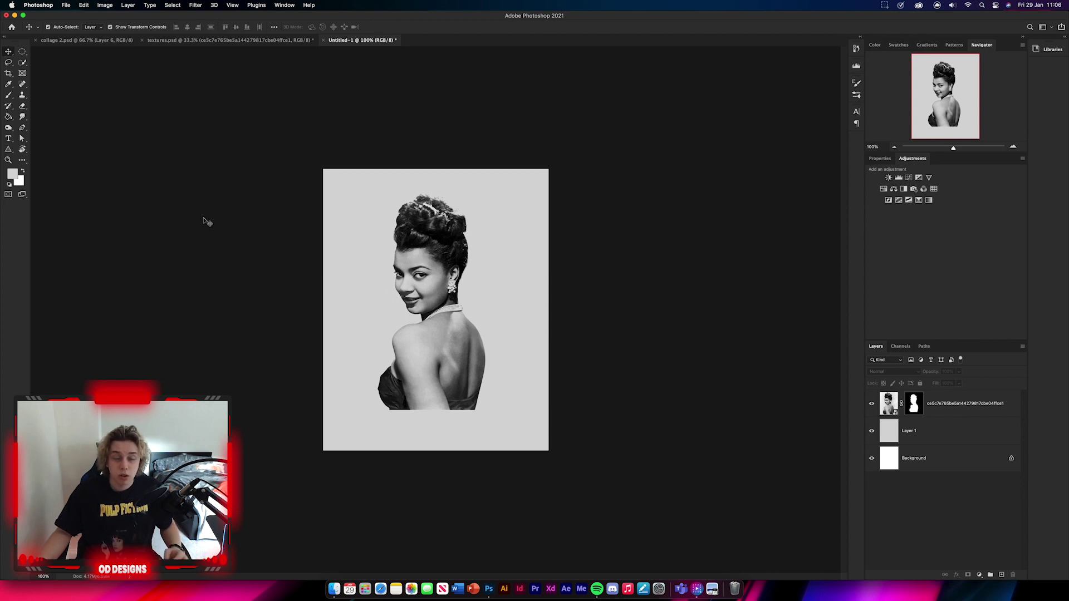
# Step: Rename the masked portrait layer as lady
pyautogui.doubleClick(931, 403)
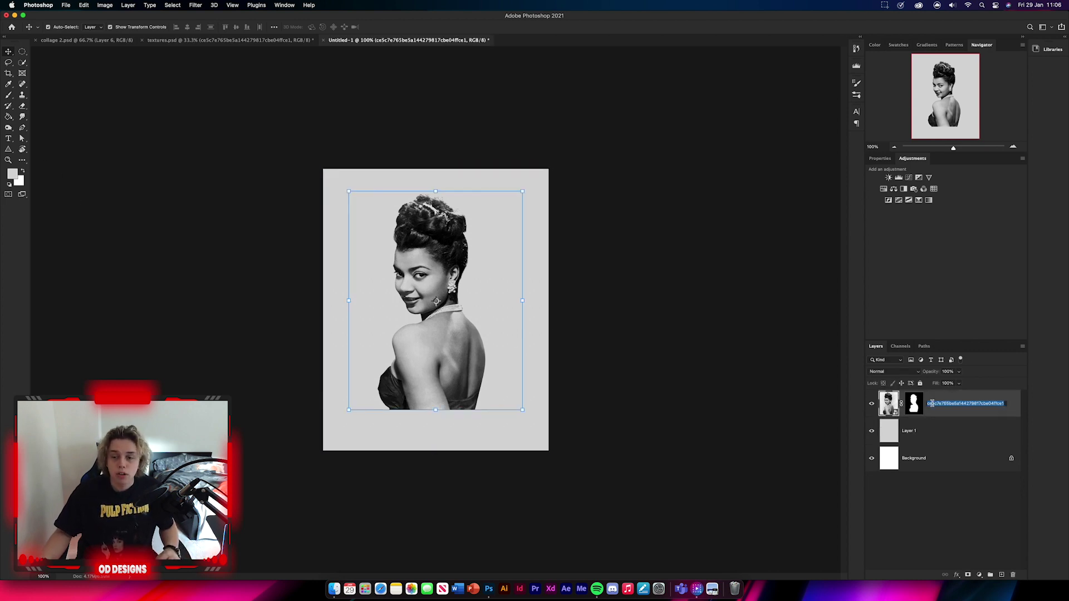
pyautogui.press('BackSpace')
pyautogui.press('Return')
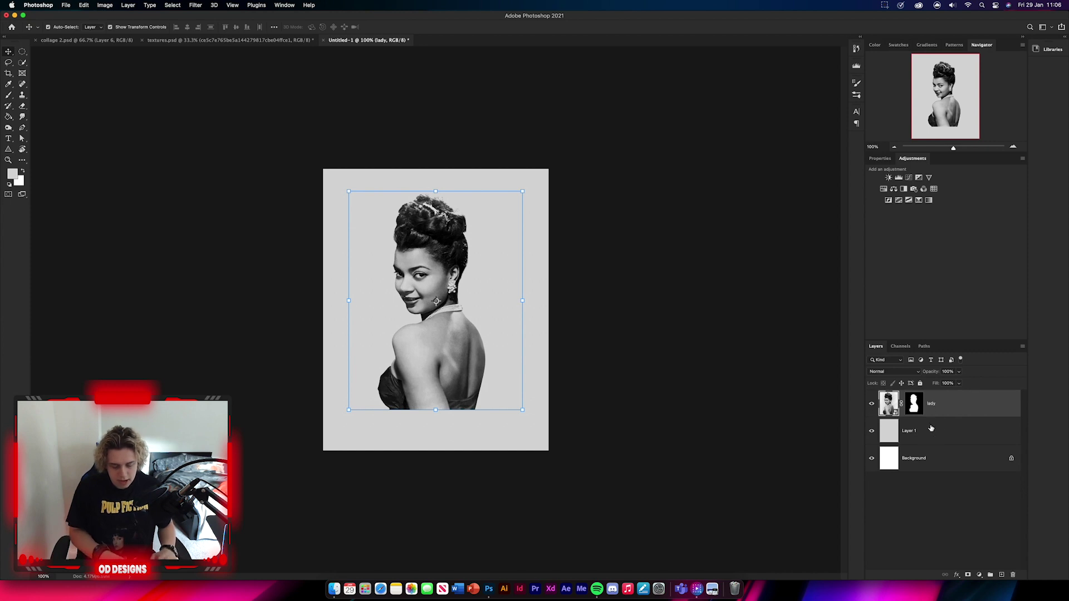
# Step: Add a new layer between Layer 1 and the lady layer and name it shadow
pyautogui.click(924, 430)
pyautogui.click(1001, 574)
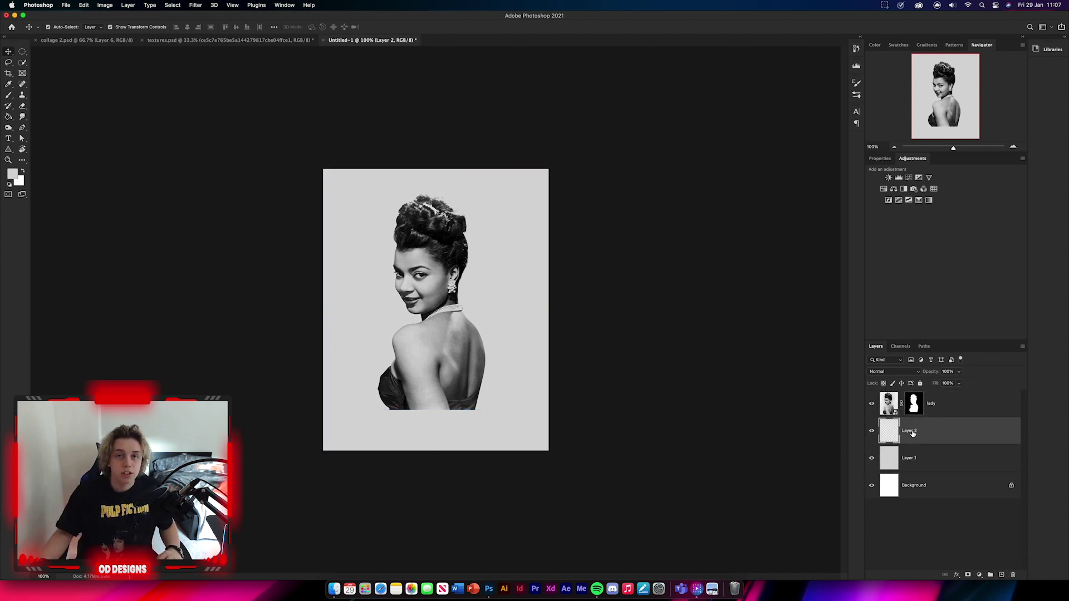
pyautogui.doubleClick(912, 432)
pyautogui.write('shadow')
pyautogui.press('Return')
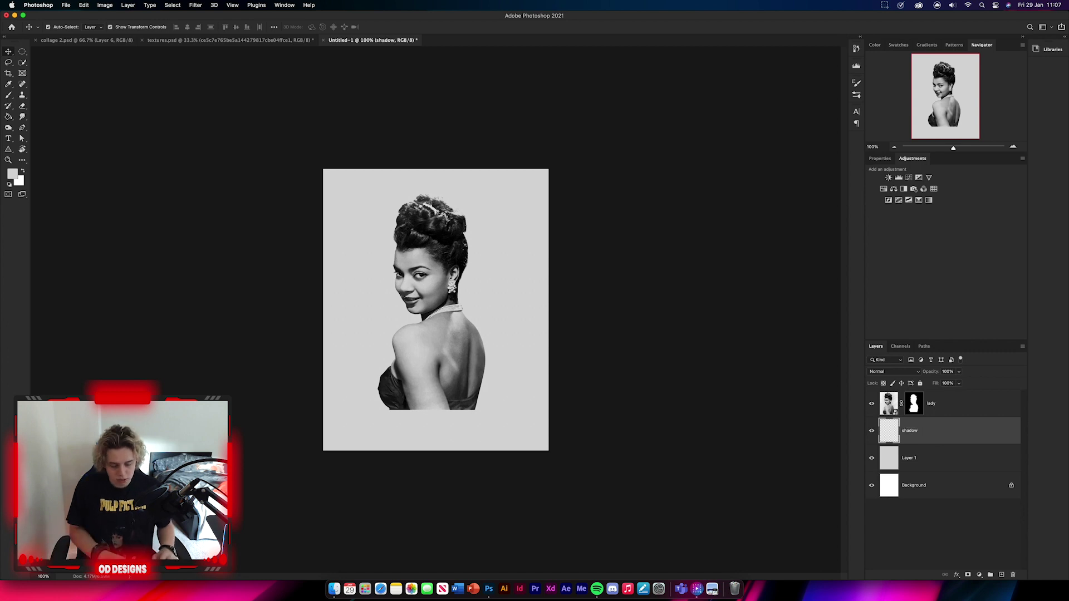
# Step: Set up the Brush tool with a wide, flattened elliptical tip enlarged to 700 px
pyautogui.press('b')
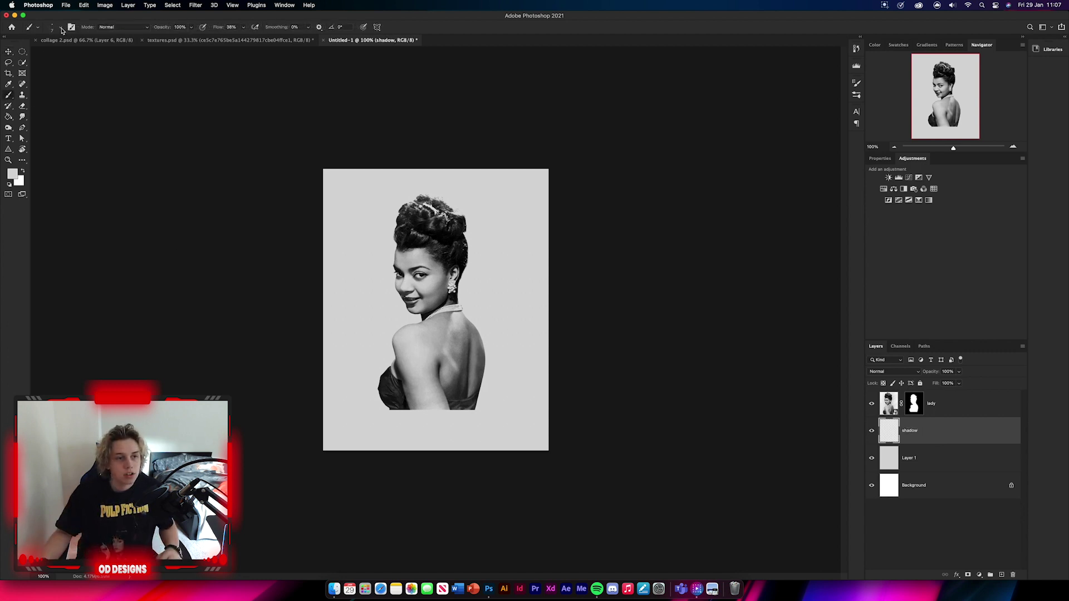
pyautogui.click(61, 28)
pyautogui.moveTo(54, 54)
pyautogui.mouseDown()
pyautogui.moveTo(71, 54)
pyautogui.moveTo(25, 57)
pyautogui.mouseUp()
pyautogui.click(530, 486)
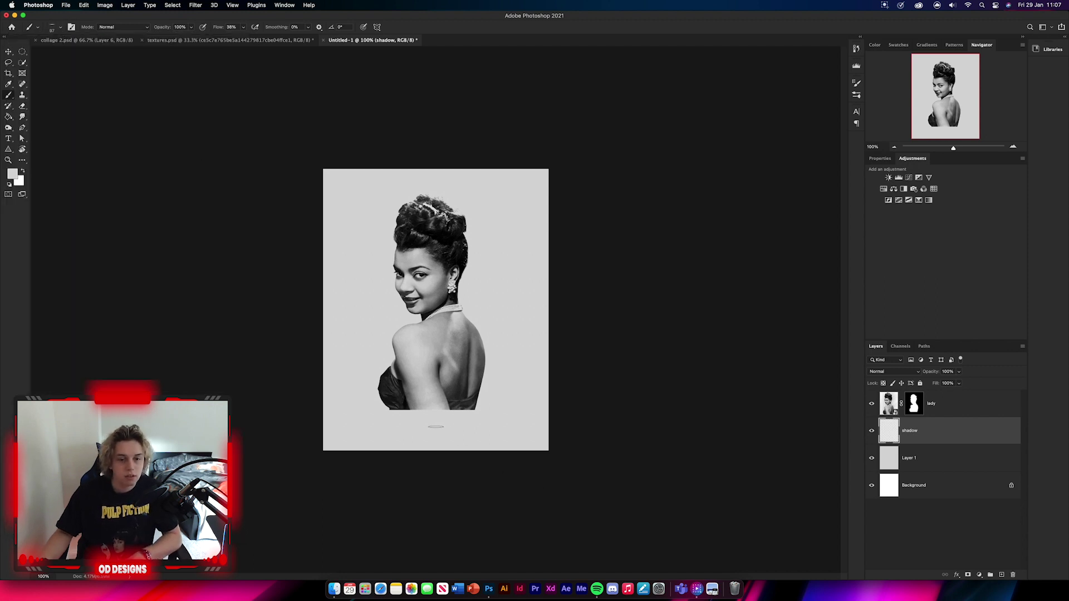
pyautogui.press(']')
pyautogui.press(']')
pyautogui.press(']')
pyautogui.press(']')
pyautogui.press(']')
pyautogui.press(']')
pyautogui.press(']')
pyautogui.press(']')
pyautogui.press(']')
pyautogui.press(']')
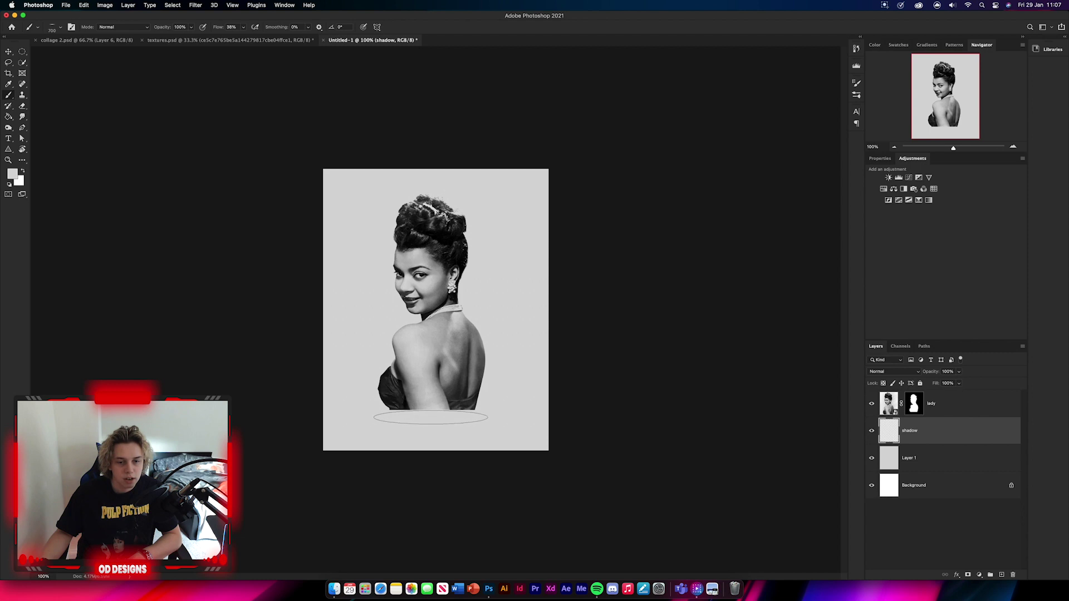
# Step: Undo the light grey dab on the shadow layer and set the foreground colour to black
pyautogui.click(430, 414)
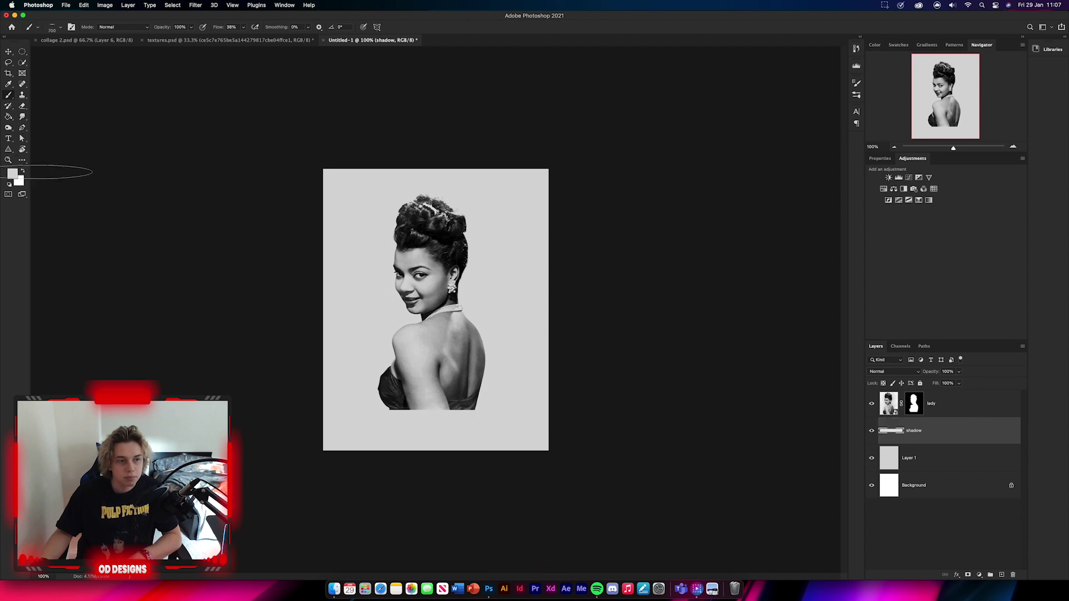
pyautogui.click(10, 185)
pyautogui.hotkey('ctrl', 'z')
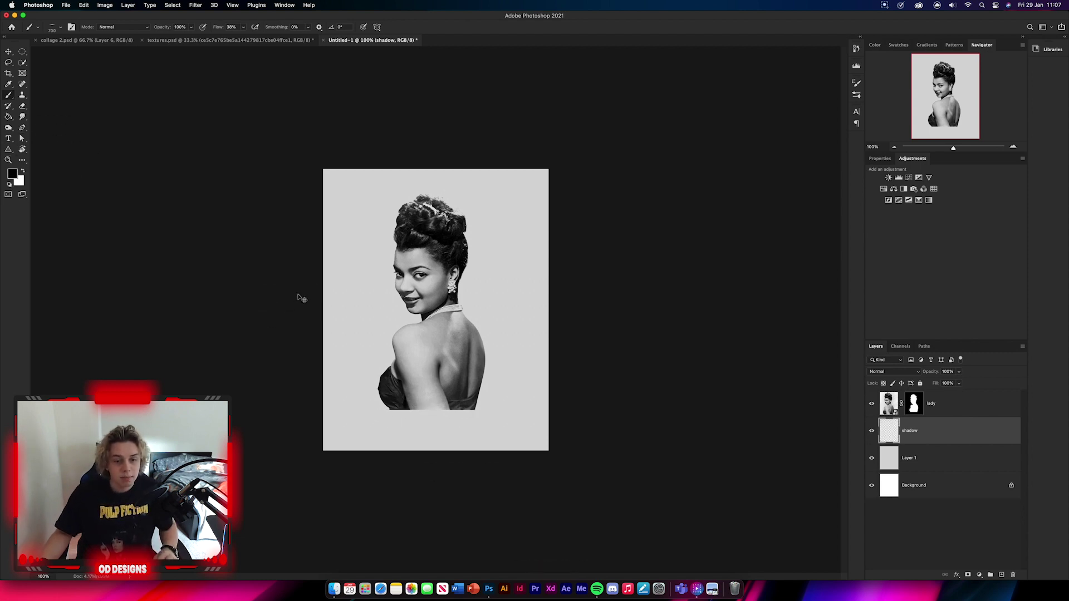
# Step: Paint a soft black elliptical shadow under the woman's lower edge, reducing the brush flow to 20% for the last dab
pyautogui.click(437, 409)
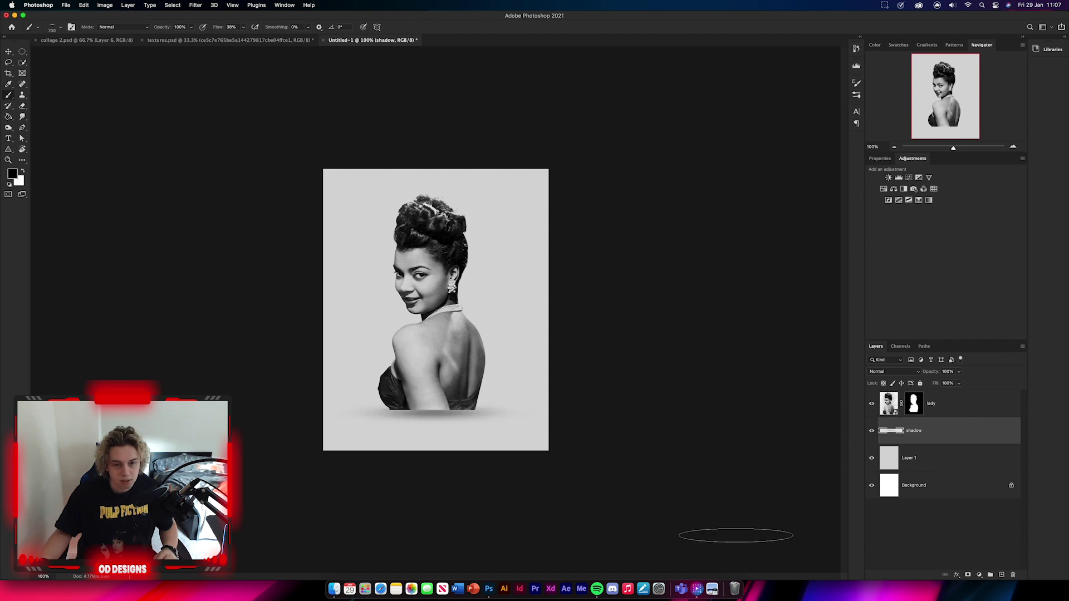
pyautogui.press('super+z')
pyautogui.click(428, 416)
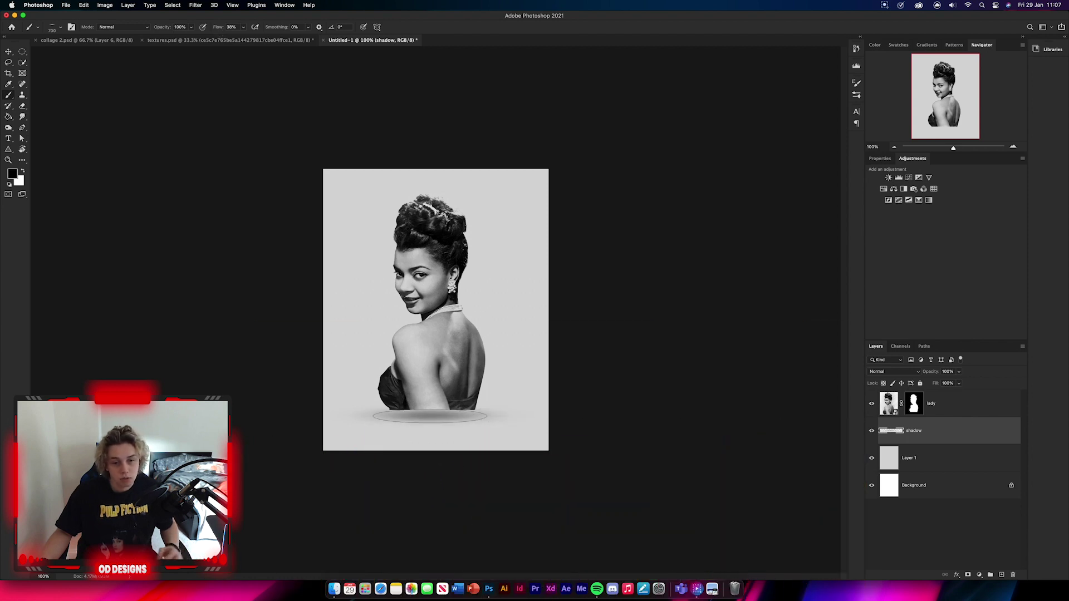
pyautogui.press('super+z')
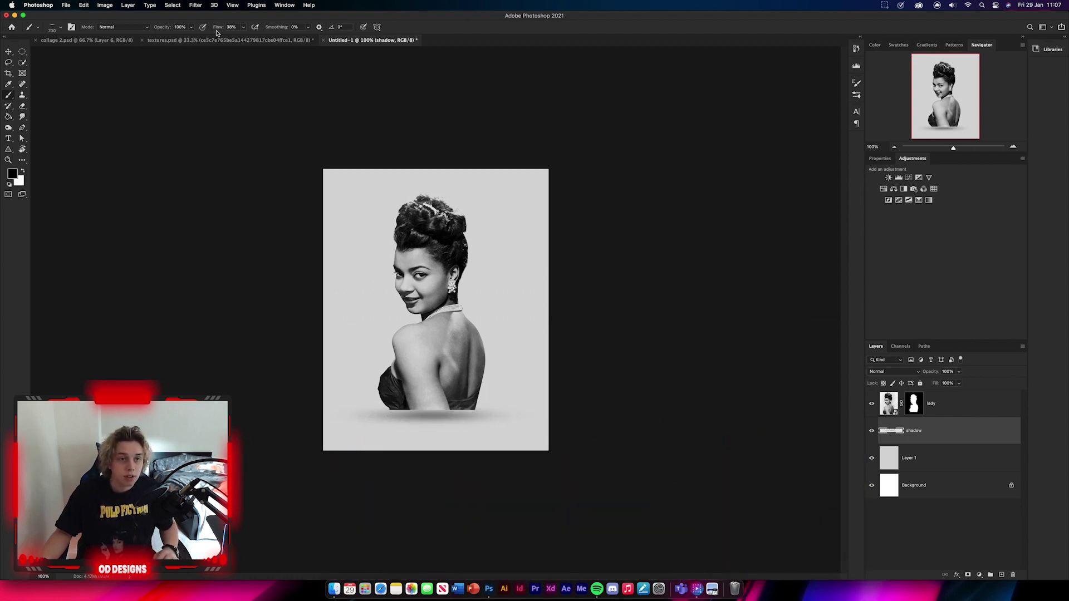
pyautogui.moveTo(217, 28); pyautogui.dragTo(209, 29)
pyautogui.click(437, 408)
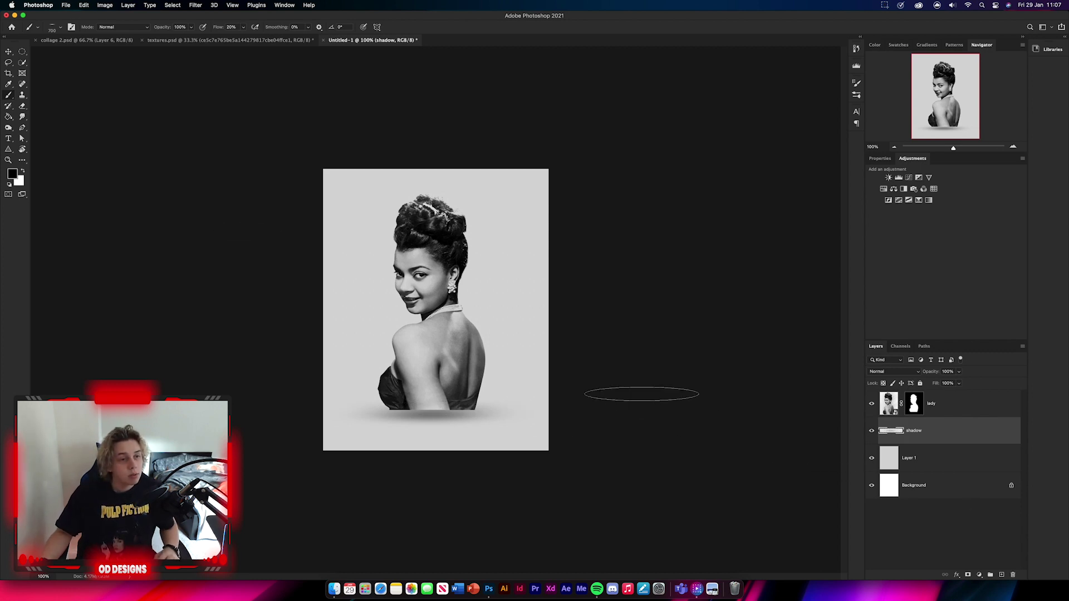
pyautogui.click(8, 52)
pyautogui.click(97, 176)
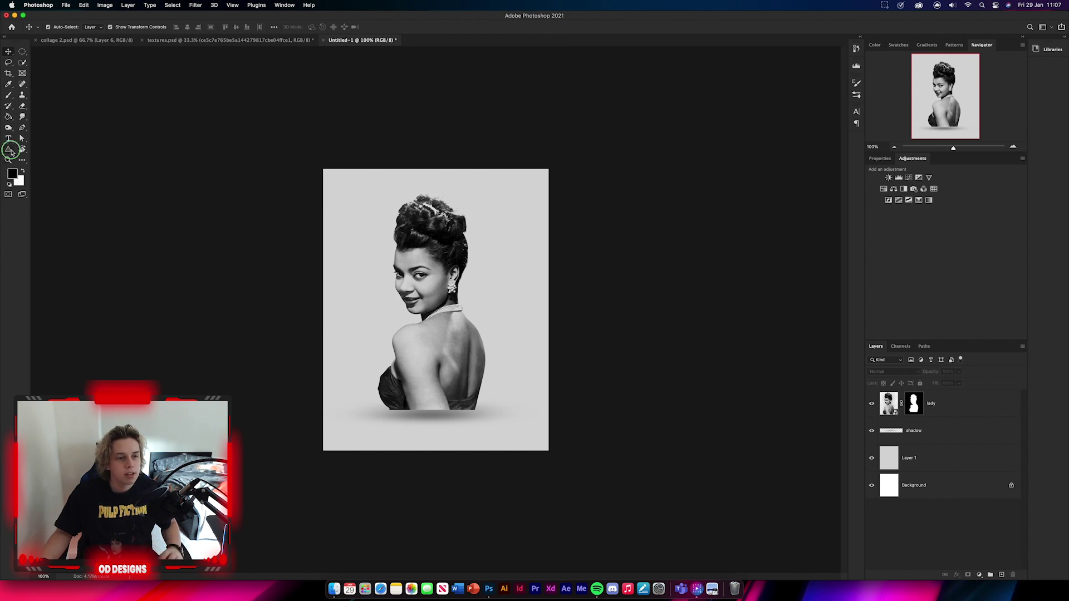
# Step: Choose the Ellipse tool and set its shape fill to a bright cyan
pyautogui.rightClick(8, 149)
pyautogui.click(53, 160)
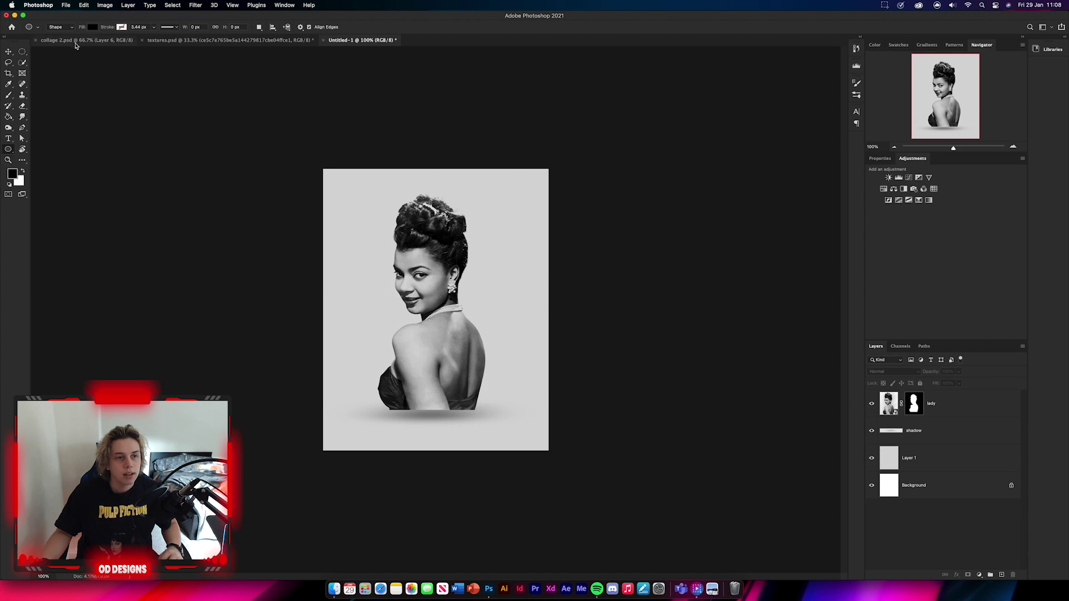
pyautogui.click(92, 27)
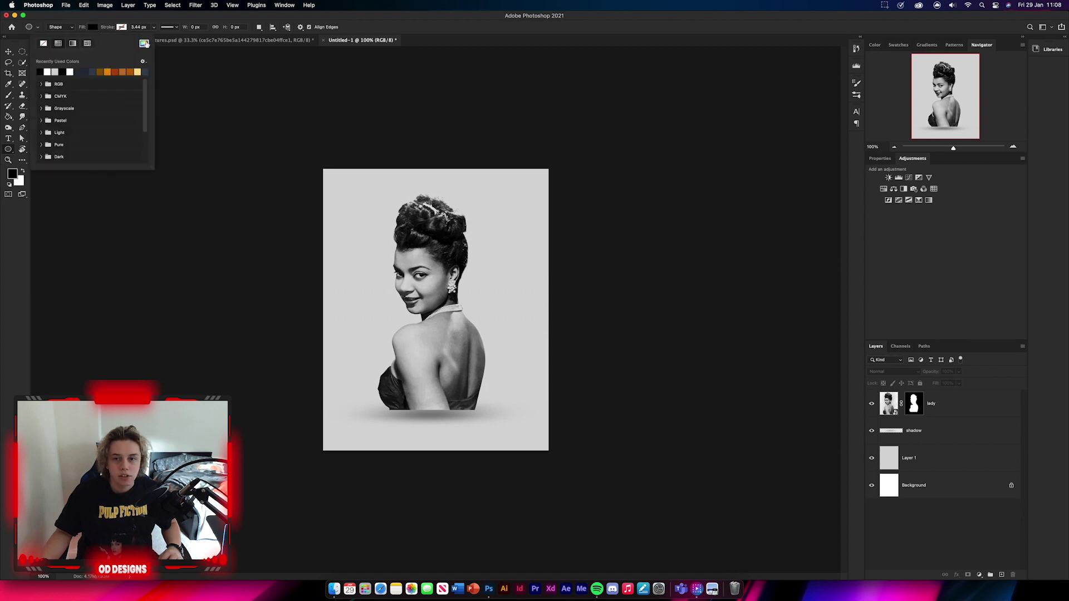
pyautogui.click(143, 43)
pyautogui.moveTo(671, 153); pyautogui.dragTo(671, 135)
pyautogui.click(660, 84)
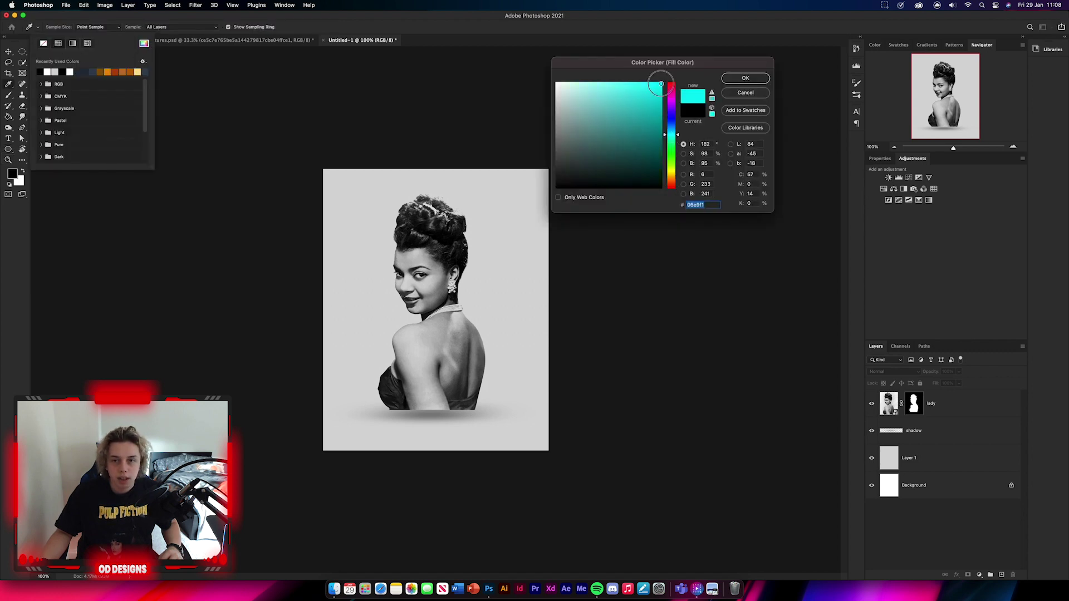
pyautogui.click(745, 78)
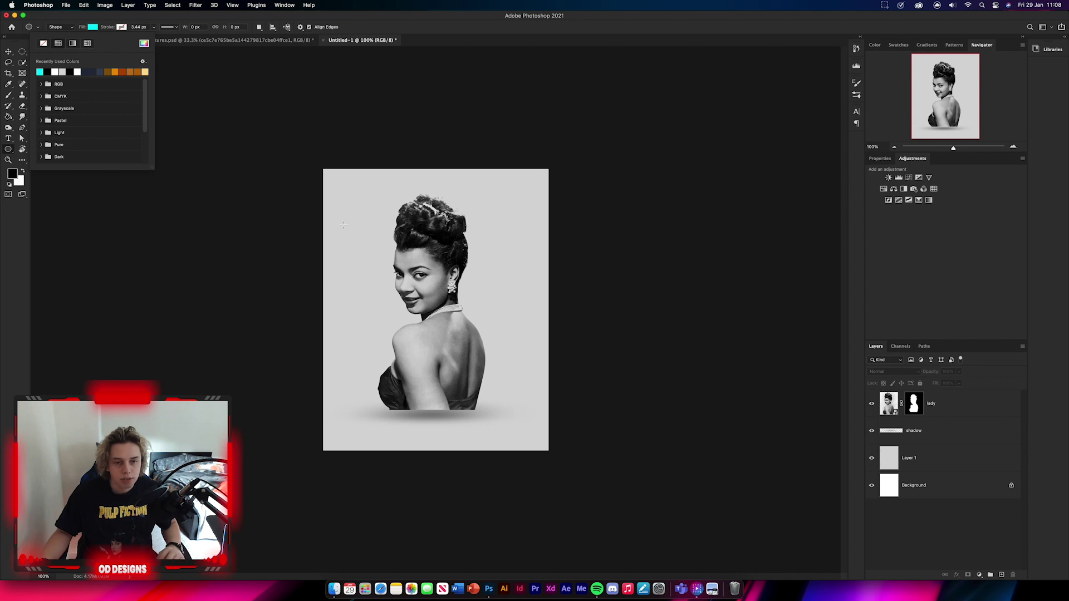
# Step: Draw a circle about 567 px in diameter over the woman's face and place its layer directly below the lady layer
pyautogui.moveTo(342, 225); pyautogui.dragTo(461, 343)
pyautogui.press('v')
pyautogui.click(922, 402)
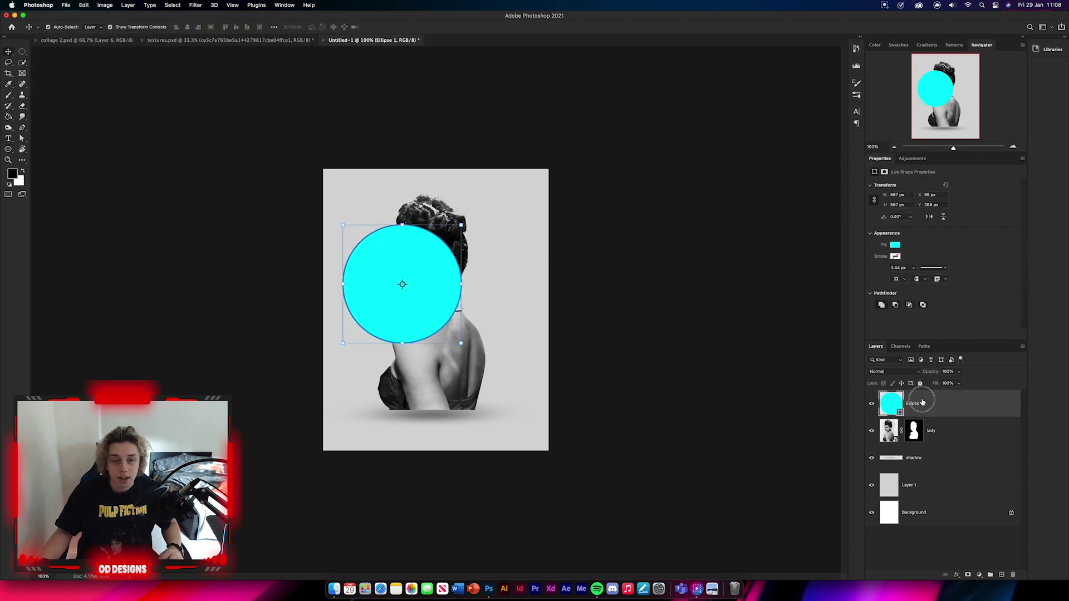
pyautogui.moveTo(922, 401); pyautogui.dragTo(926, 443)
pyautogui.click(628, 290)
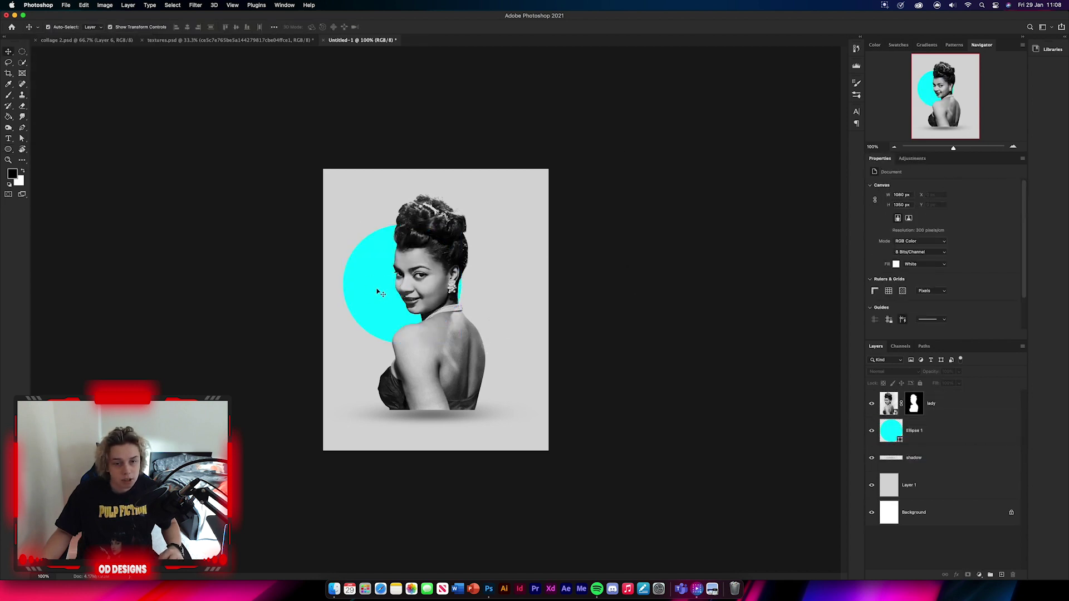
# Step: Scale the cyan circle to 101.94% and shift it slightly left and down behind the woman's face
pyautogui.moveTo(376, 288); pyautogui.dragTo(366, 279)
pyautogui.moveTo(393, 335)
pyautogui.mouseDown()
pyautogui.moveTo(392, 348)
pyautogui.moveTo(391, 320)
pyautogui.moveTo(399, 327)
pyautogui.mouseUp()
pyautogui.moveTo(444, 280); pyautogui.dragTo(430, 286)
pyautogui.moveTo(323, 284); pyautogui.dragTo(370, 302)
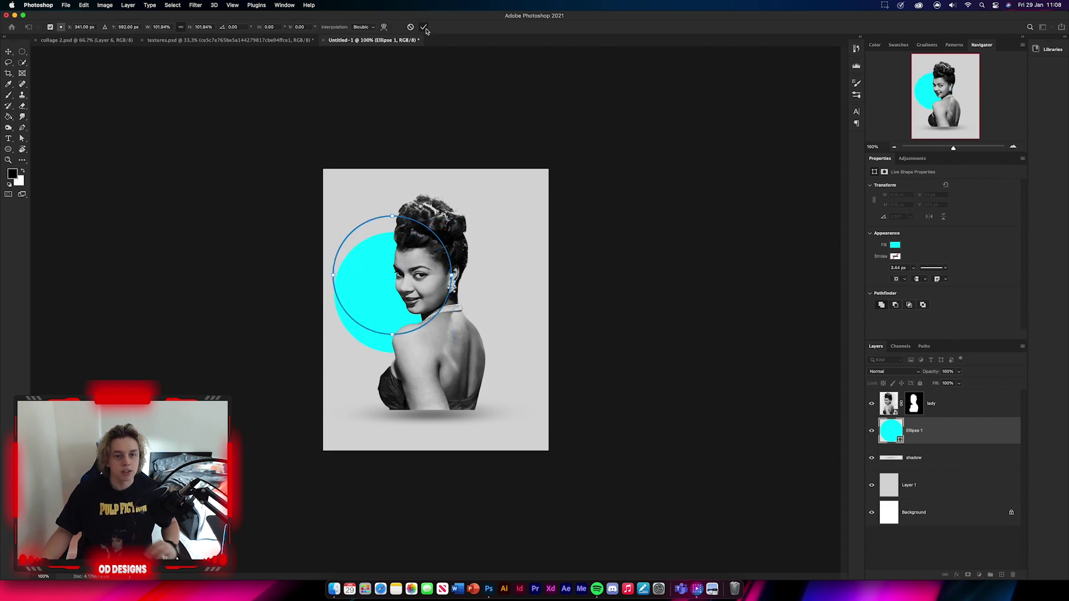
pyautogui.click(657, 342)
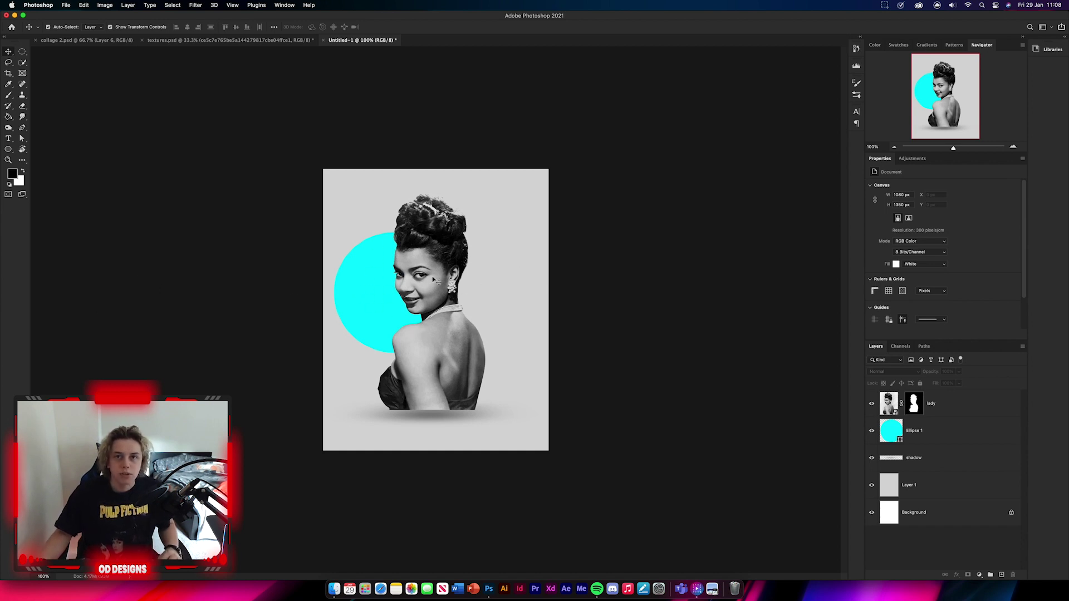
# Step: Show the green leaf photo and hide the portrait in textures.psd, and copy the leaf photo into the Untitled-1 collage
pyautogui.click(239, 40)
pyautogui.scroll(-2, 963, 511)
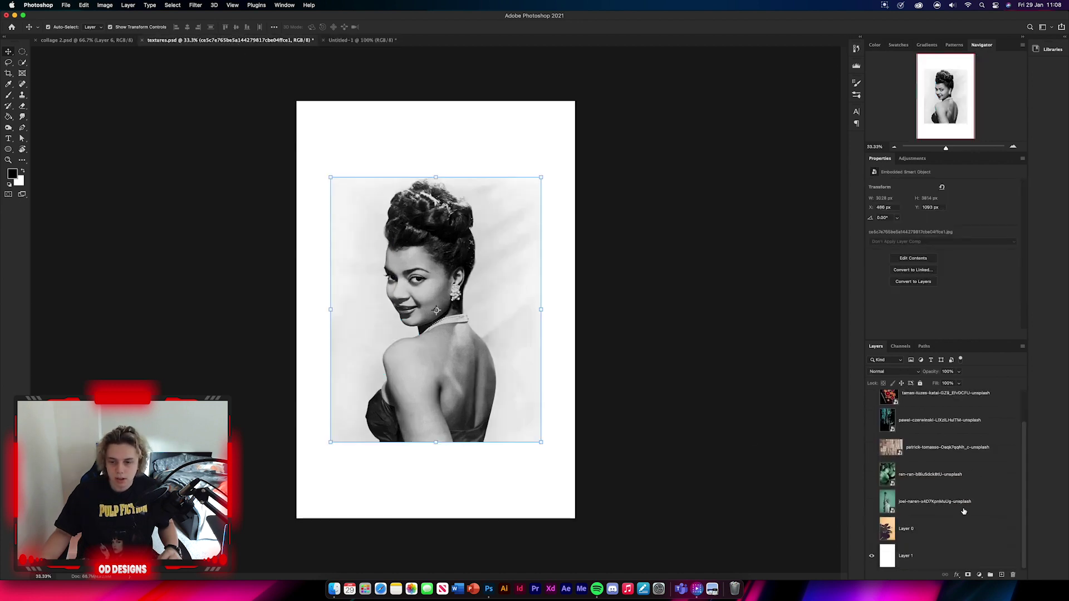
pyautogui.click(871, 475)
pyautogui.scroll(2, 947, 457)
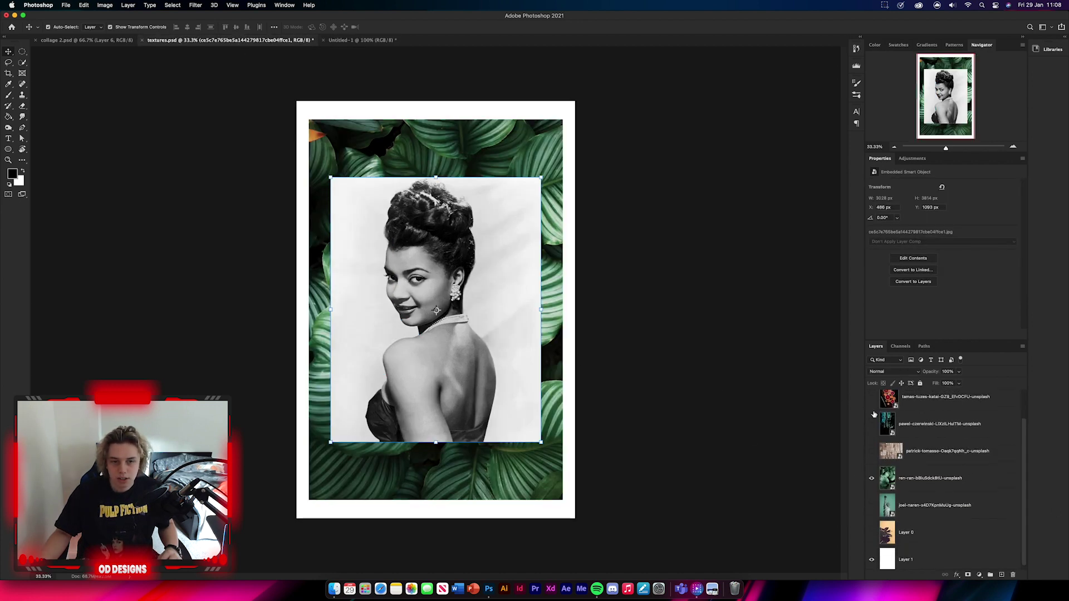
pyautogui.click(871, 403)
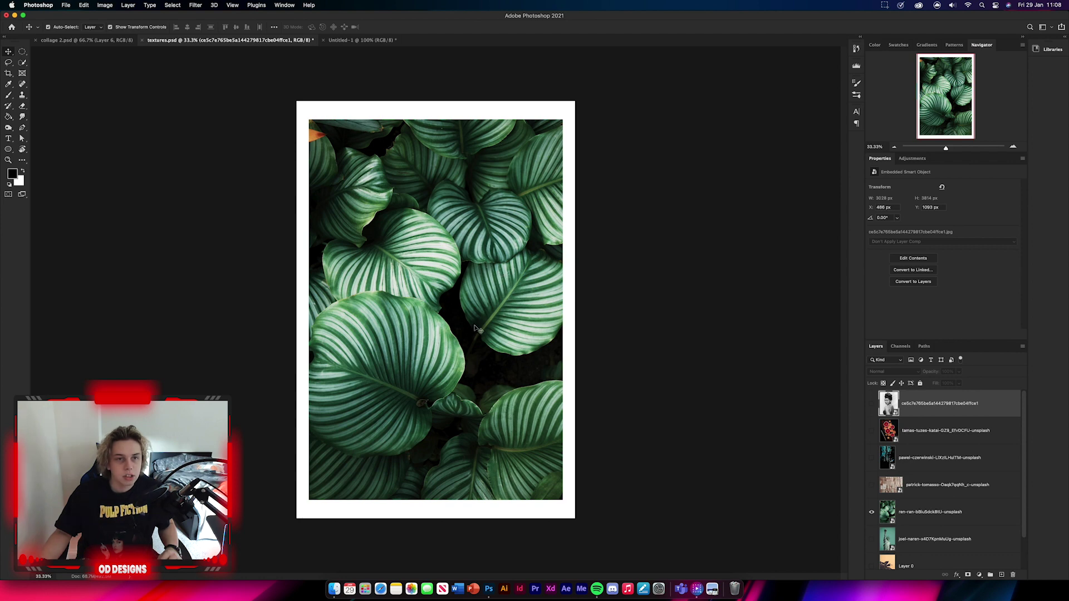
pyautogui.click(362, 40)
pyautogui.moveTo(441, 280); pyautogui.dragTo(418, 295)
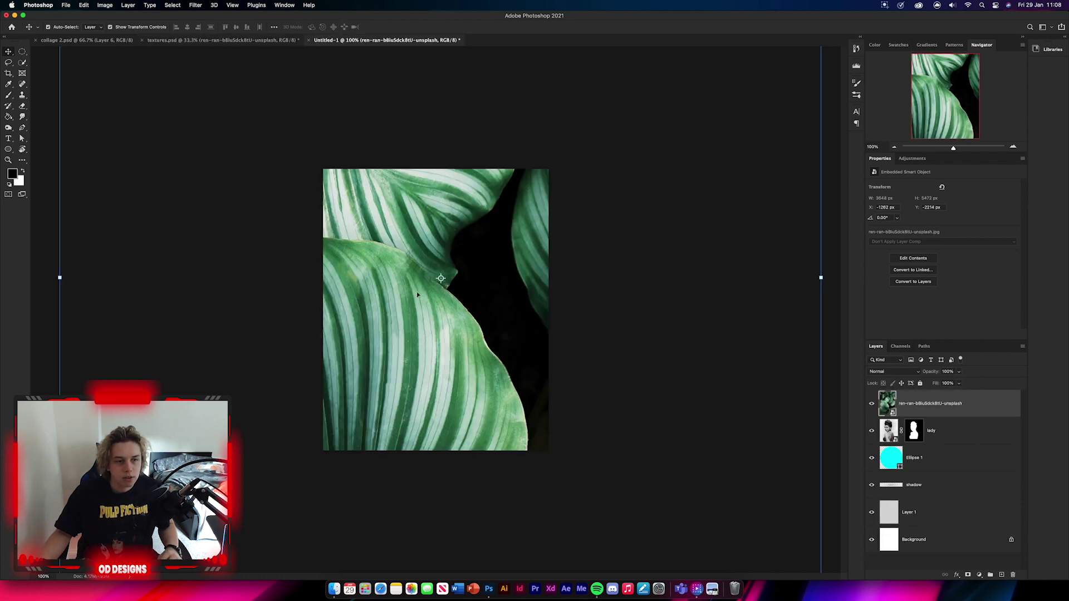
# Step: Scale the leaf photo down to about 814 × 1220 px and position it over the right-hand part of the canvas
pyautogui.moveTo(59, 278); pyautogui.dragTo(601, 327)
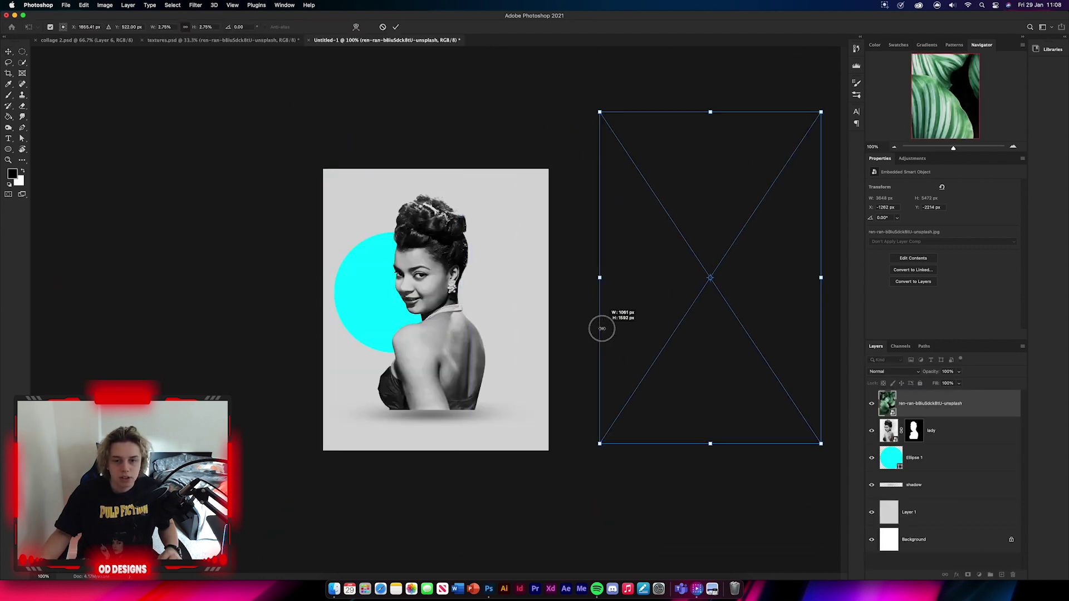
pyautogui.moveTo(697, 341); pyautogui.dragTo(445, 374)
pyautogui.moveTo(352, 317); pyautogui.dragTo(358, 316)
pyautogui.moveTo(351, 309); pyautogui.dragTo(374, 315)
pyautogui.press('super+z')
pyautogui.moveTo(511, 365); pyautogui.dragTo(488, 365)
pyautogui.moveTo(356, 314); pyautogui.dragTo(386, 315)
pyautogui.click(396, 28)
pyautogui.moveTo(478, 347); pyautogui.dragTo(466, 347)
# Step: Select a vertical rectangular strip about 202 px wide through the leaf photo, extending past its top and bottom edges
pyautogui.rightClick(28, 53)
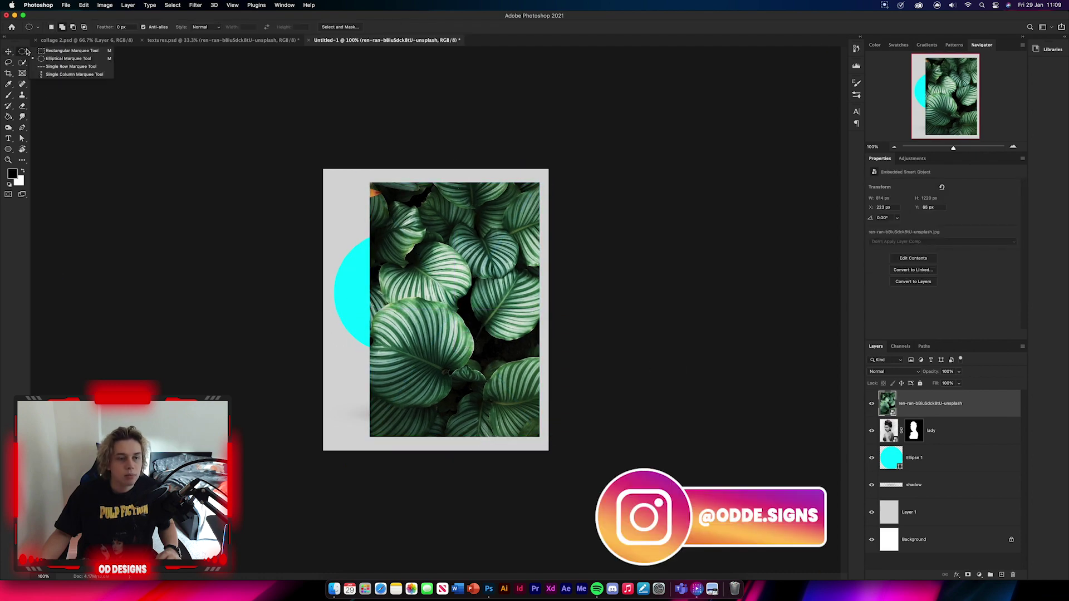
pyautogui.click(56, 45)
pyautogui.moveTo(463, 176); pyautogui.dragTo(505, 458)
pyautogui.rightClick(481, 324)
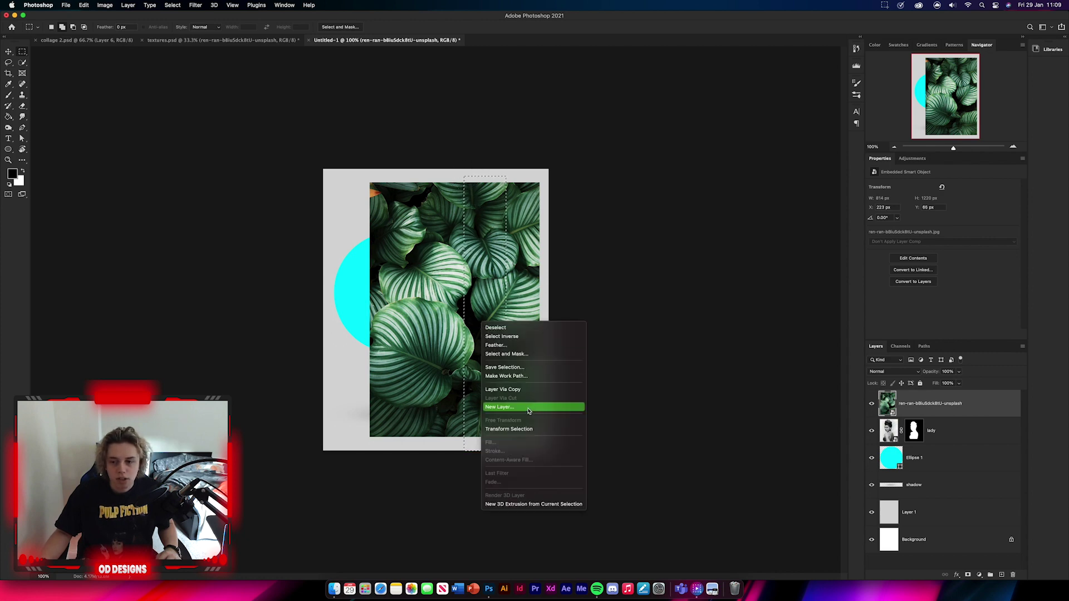
pyautogui.click(987, 402)
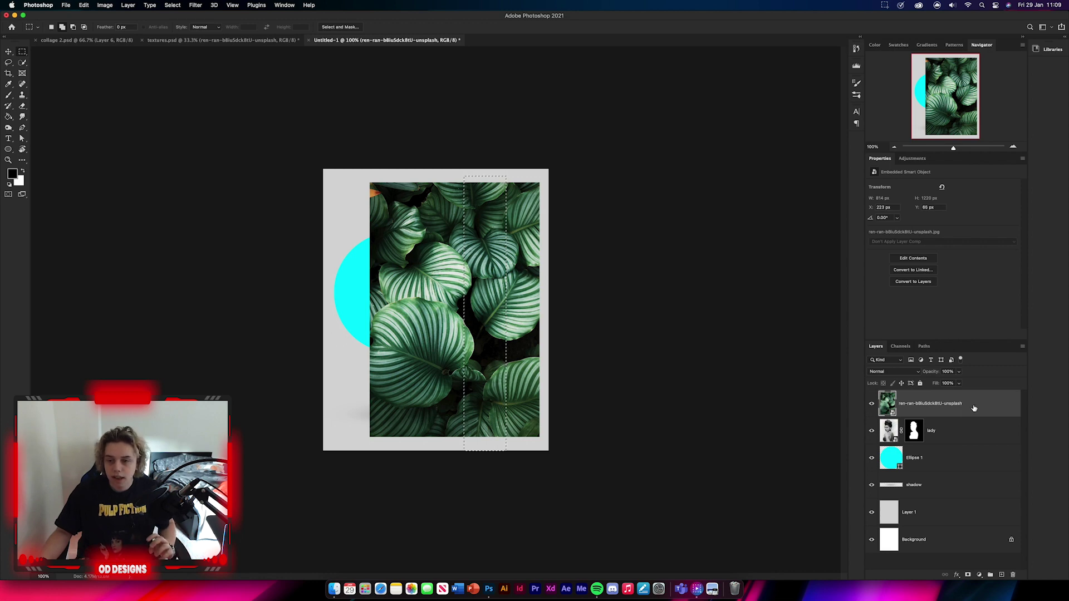
# Step: Rasterize the leaf photo layer and cut the selected strip to a new layer
pyautogui.rightClick(974, 409)
pyautogui.click(904, 329)
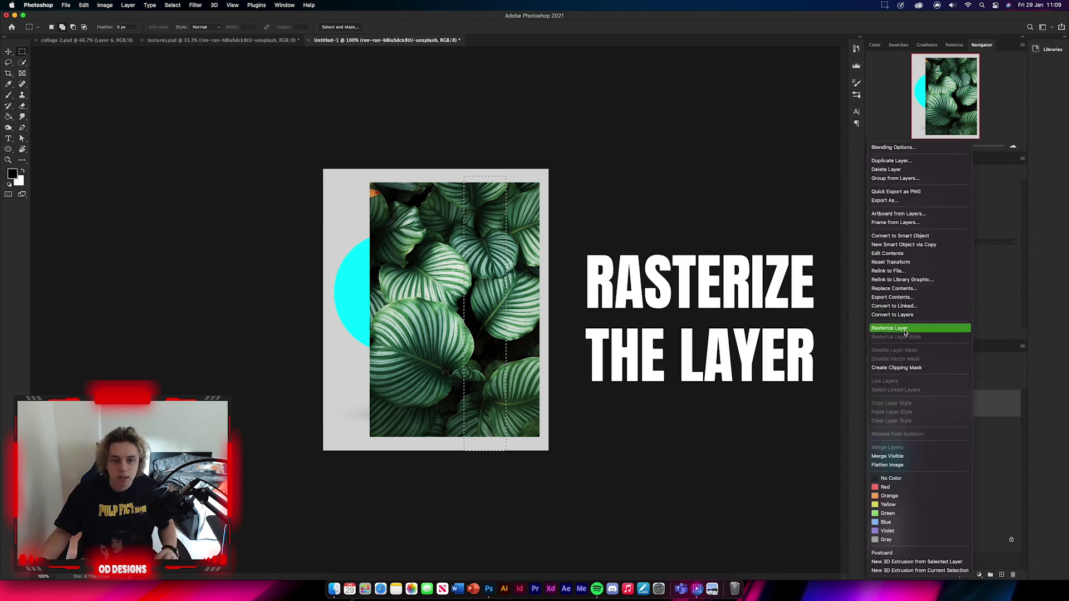
pyautogui.rightClick(473, 305)
pyautogui.click(501, 383)
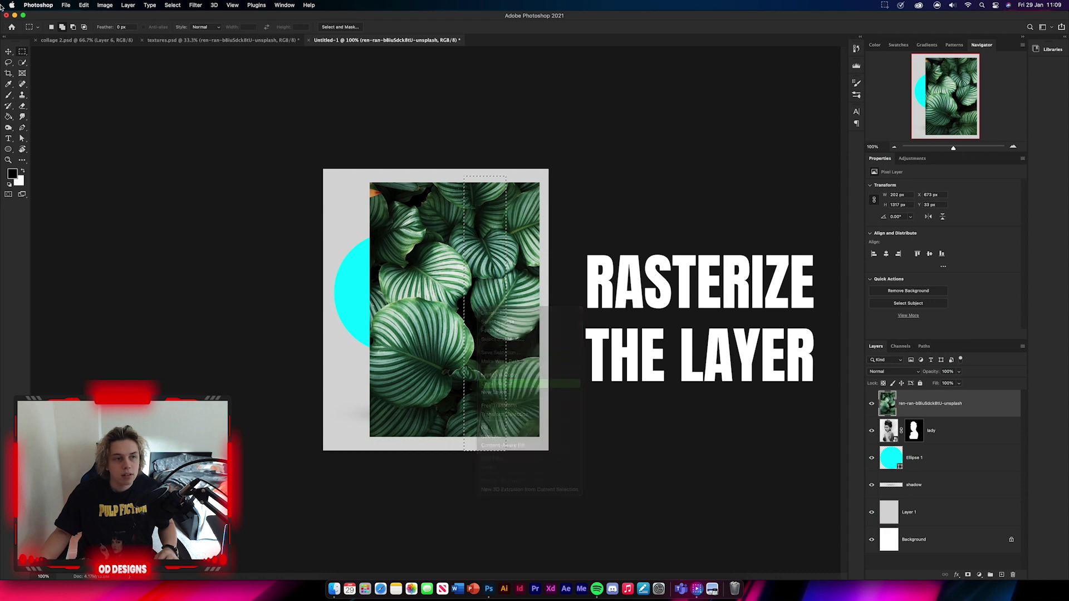
# Step: Delete the remaining leaf photo layer so only the cut strip is kept
pyautogui.click(9, 51)
pyautogui.click(965, 439)
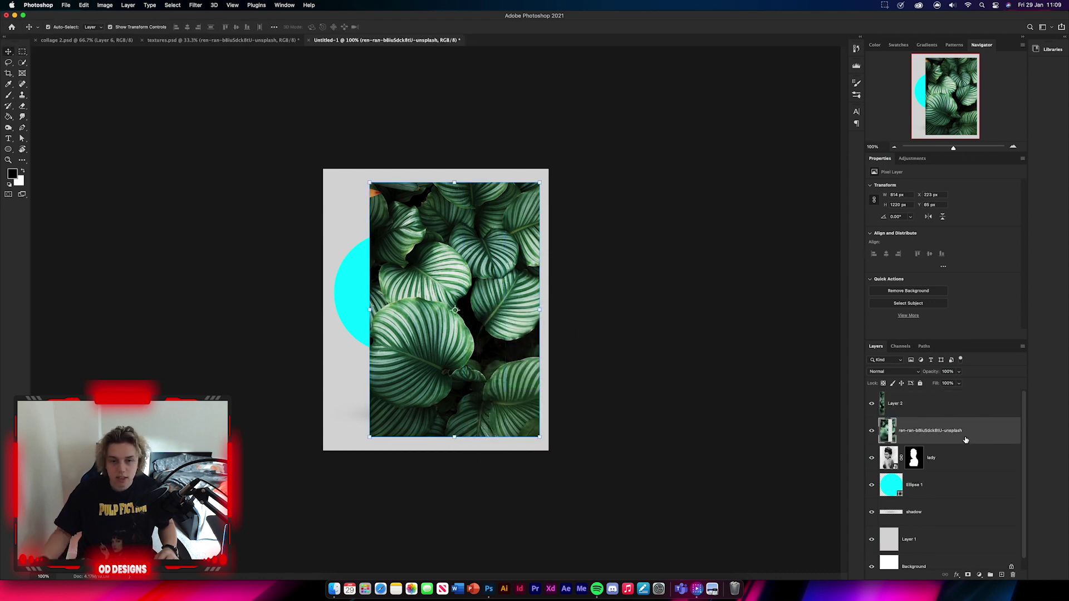
pyautogui.press('Delete')
pyautogui.click(812, 295)
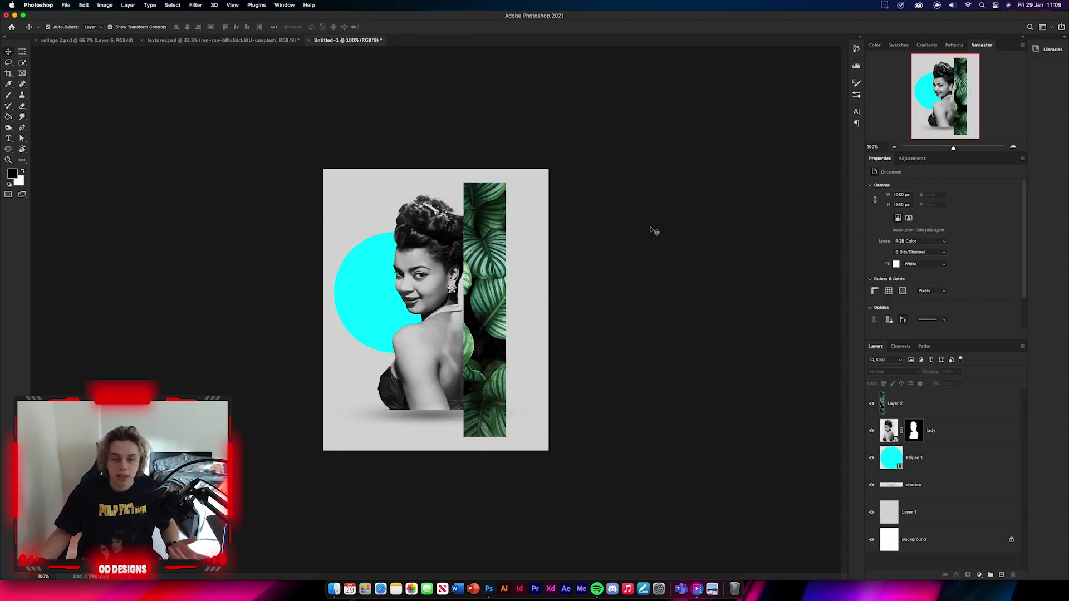
# Step: Place the leaf strip layer below the lady layer and move the strip slightly left behind her back
pyautogui.moveTo(963, 405); pyautogui.dragTo(961, 443)
pyautogui.moveTo(492, 270); pyautogui.dragTo(484, 270)
pyautogui.click(715, 293)
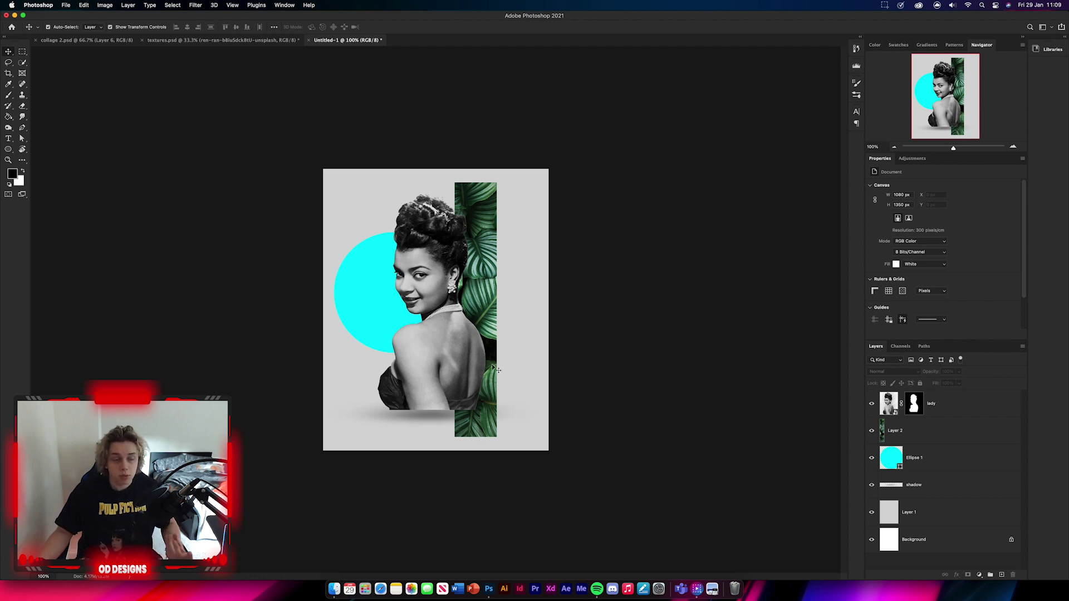
# Step: Add the letter W in black Anton at 6 pt as a horizontal text layer on the woman's cheek
pyautogui.press('t')
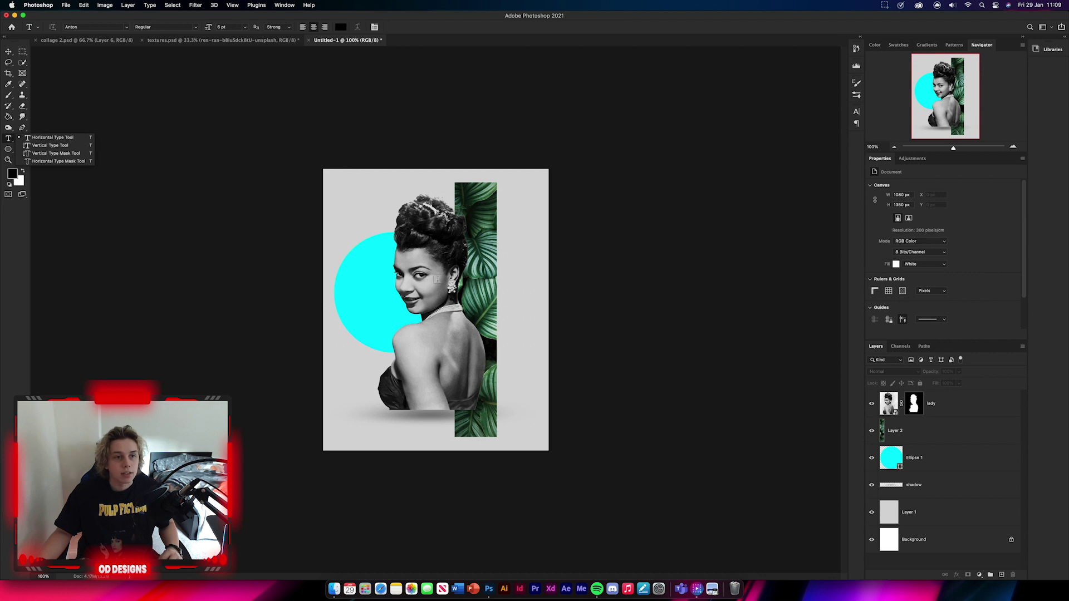
pyautogui.click(432, 289)
pyautogui.write('W')
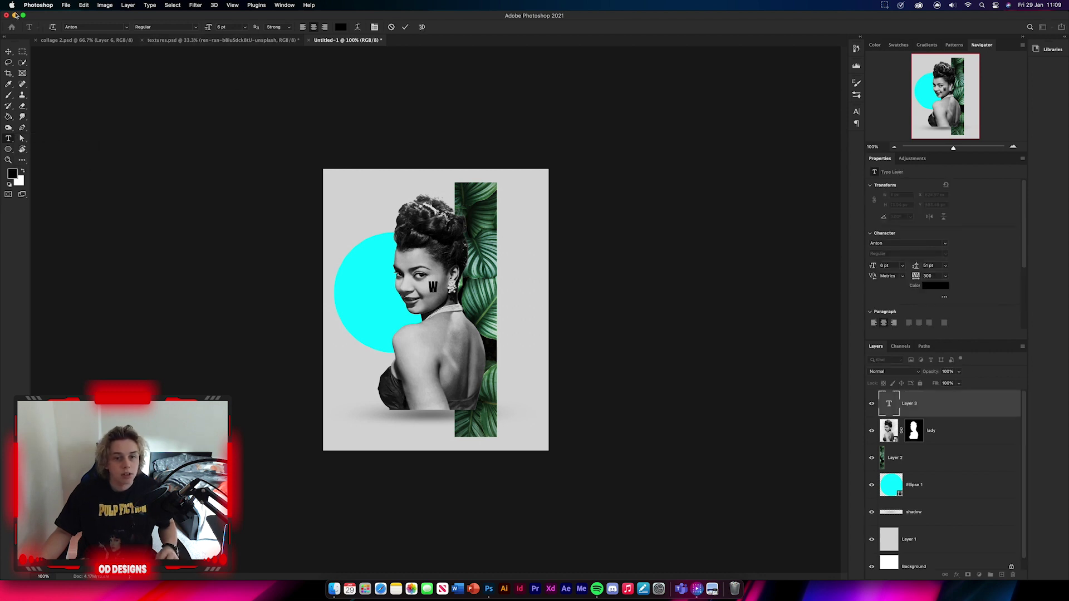
pyautogui.click(8, 51)
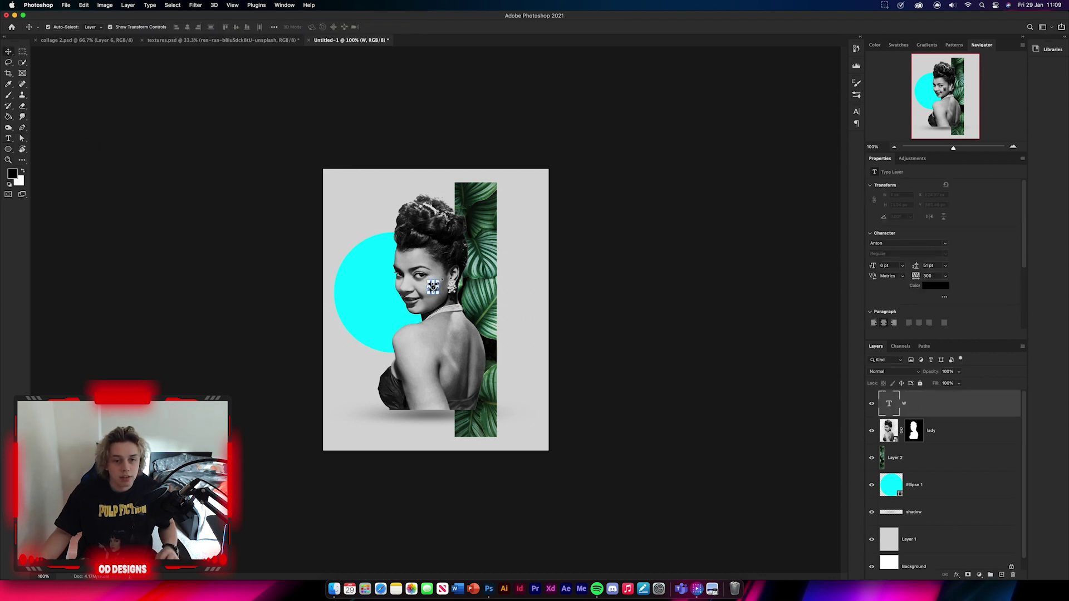
# Step: Rotate the W text 90° and enlarge it to about 811%, positioning it over the woman's back and the leaf strip
pyautogui.press('super+t')
pyautogui.moveTo(439, 280); pyautogui.dragTo(630, 436)
pyautogui.moveTo(507, 302); pyautogui.dragTo(491, 312)
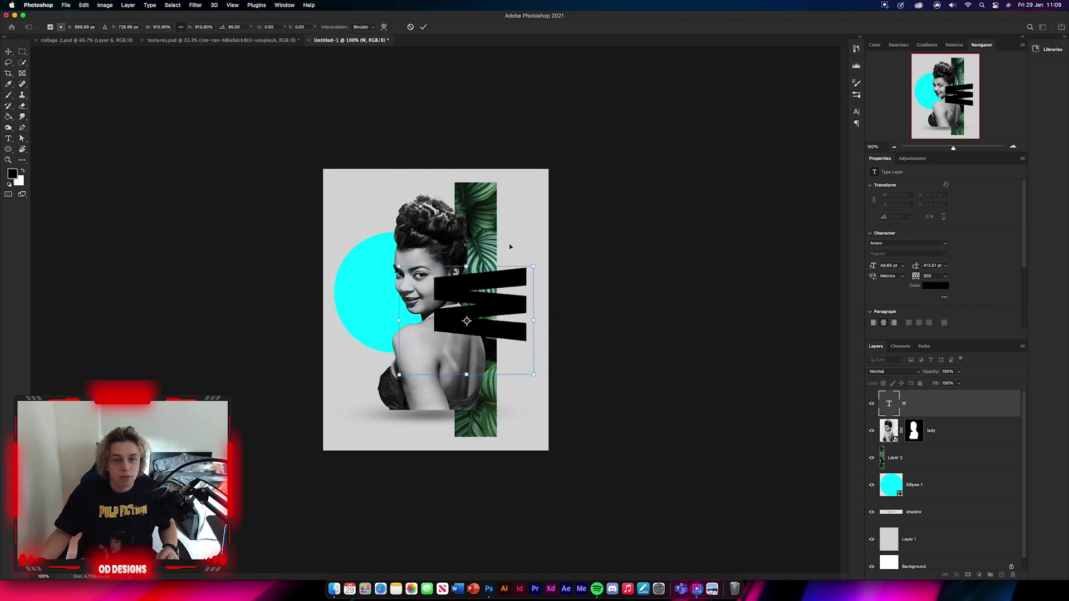
pyautogui.click(423, 27)
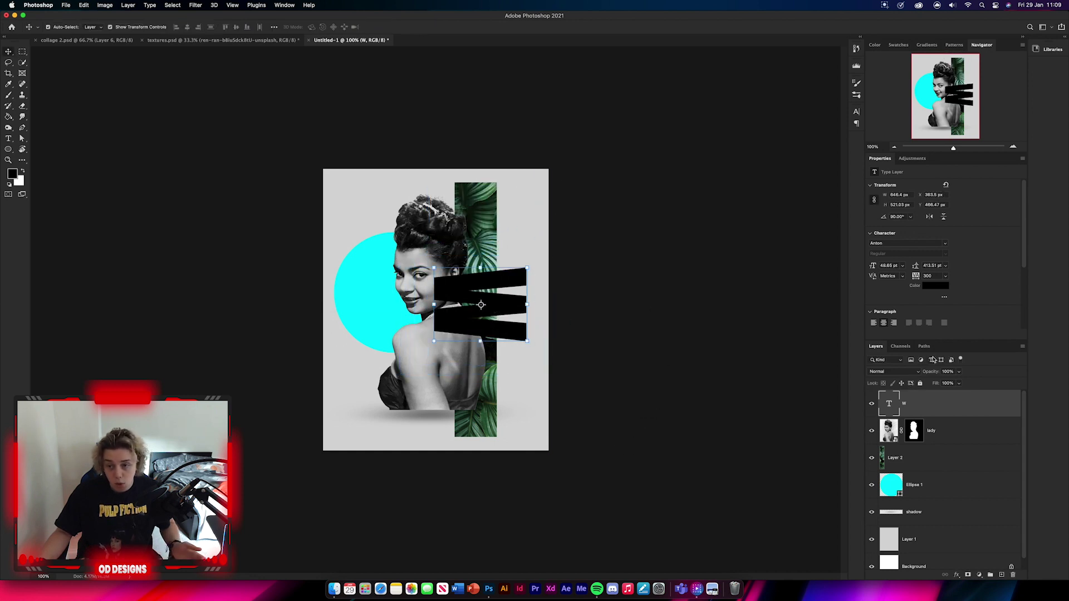
# Step: Change the W's font to Archivo Black and scale the letter up to about 67.57 pt
pyautogui.click(944, 243)
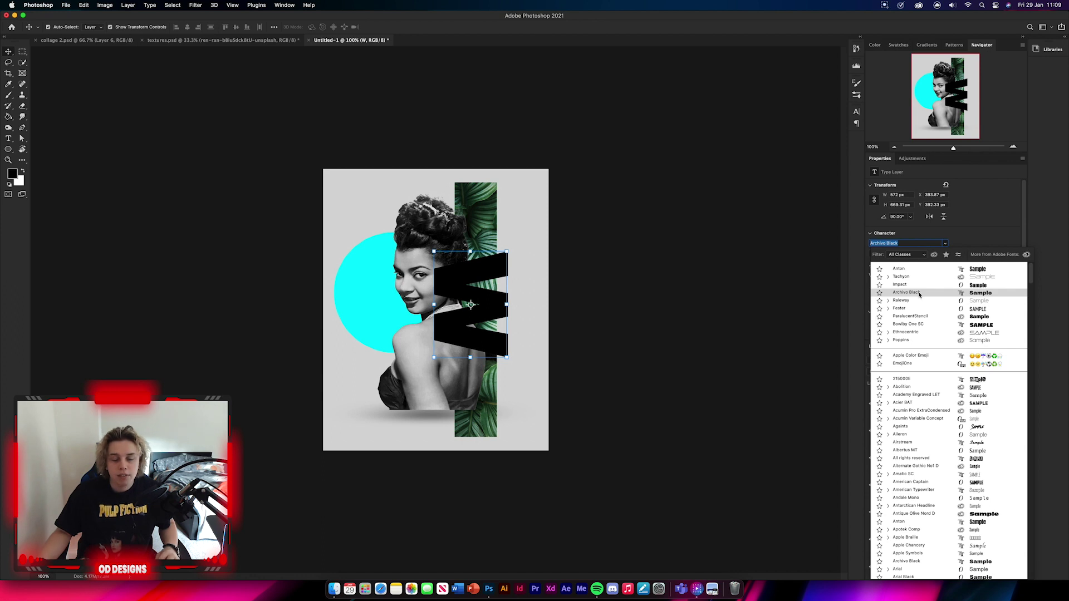
pyautogui.click(919, 293)
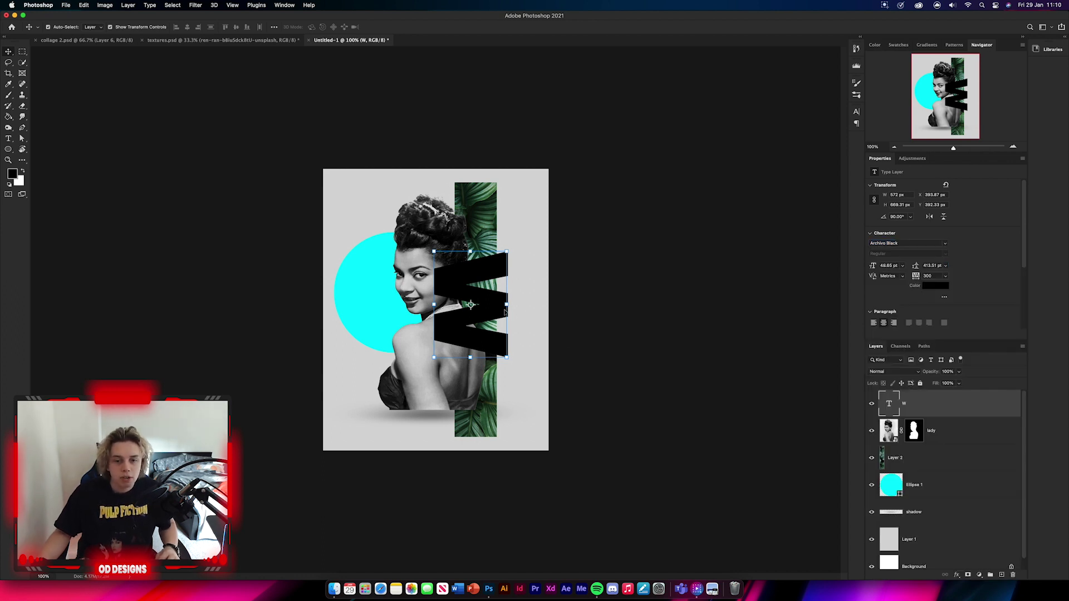
pyautogui.press('super+t')
pyautogui.moveTo(525, 321)
pyautogui.mouseDown()
pyautogui.moveTo(565, 310)
pyautogui.moveTo(529, 303)
pyautogui.moveTo(519, 317)
pyautogui.mouseUp()
pyautogui.press('Return')
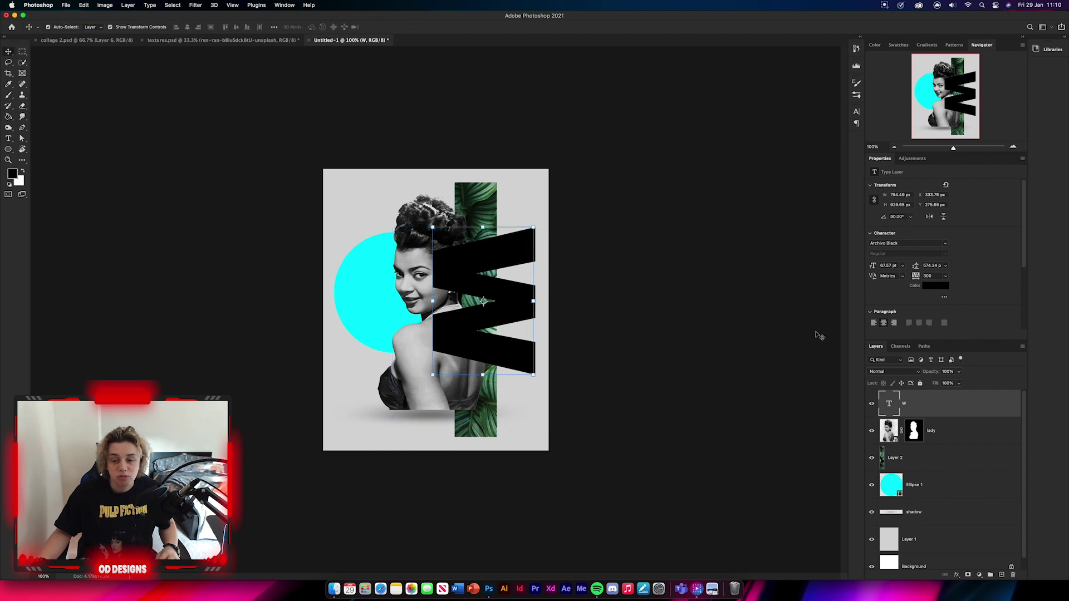
# Step: Place the W layer below the lady layer and move the letter slightly left behind her
pyautogui.moveTo(966, 422); pyautogui.dragTo(954, 442)
pyautogui.click(692, 341)
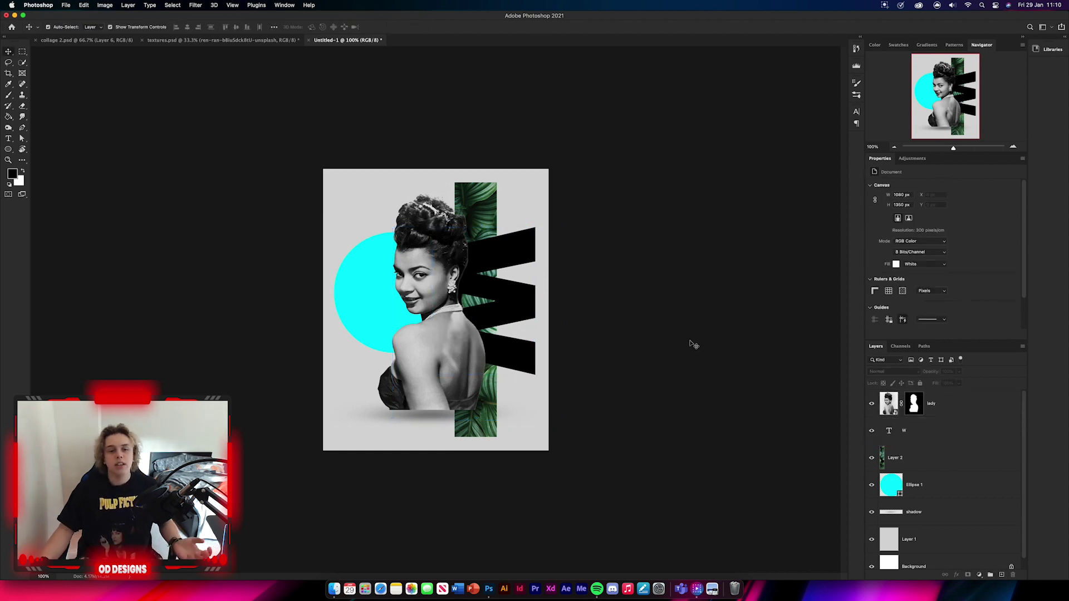
pyautogui.moveTo(541, 312); pyautogui.dragTo(526, 310)
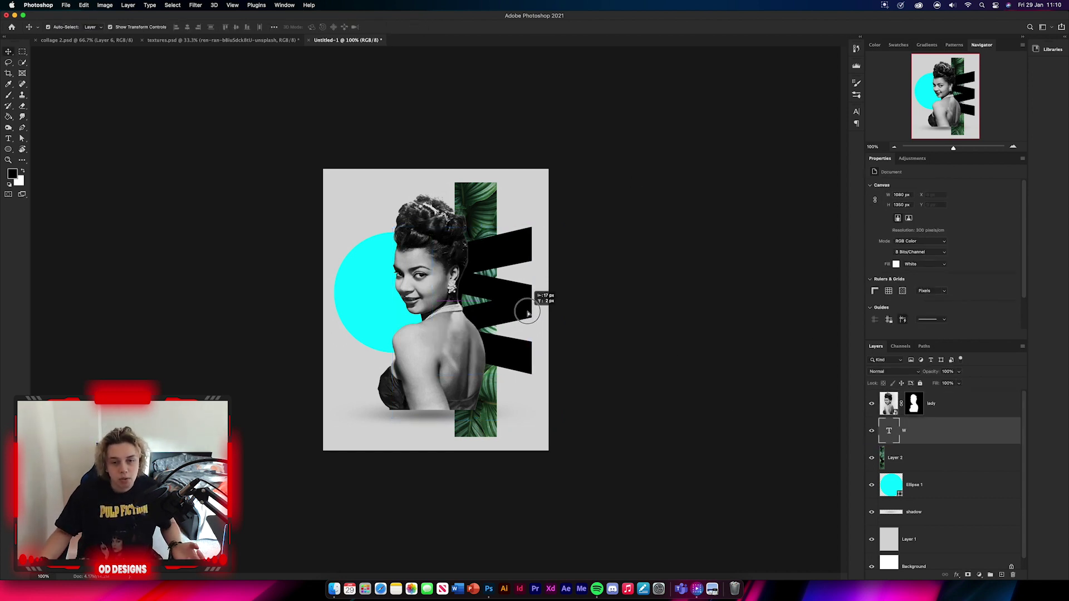
pyautogui.click(721, 373)
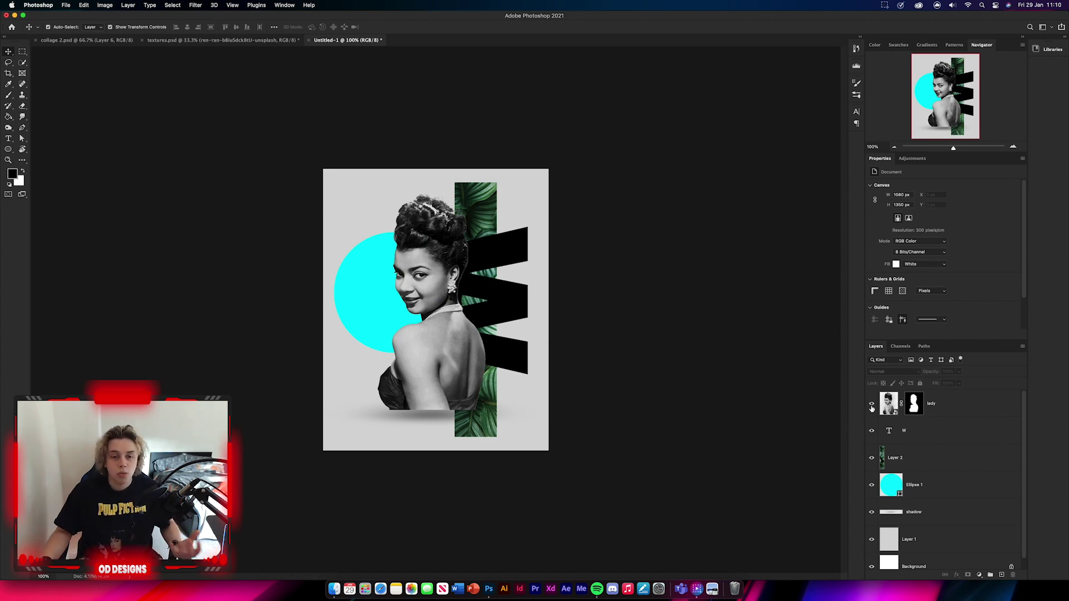
# Step: Switch to textures.psd, hide the leaf photo and show the citrus fruit photo layer
pyautogui.click(250, 39)
pyautogui.click(870, 513)
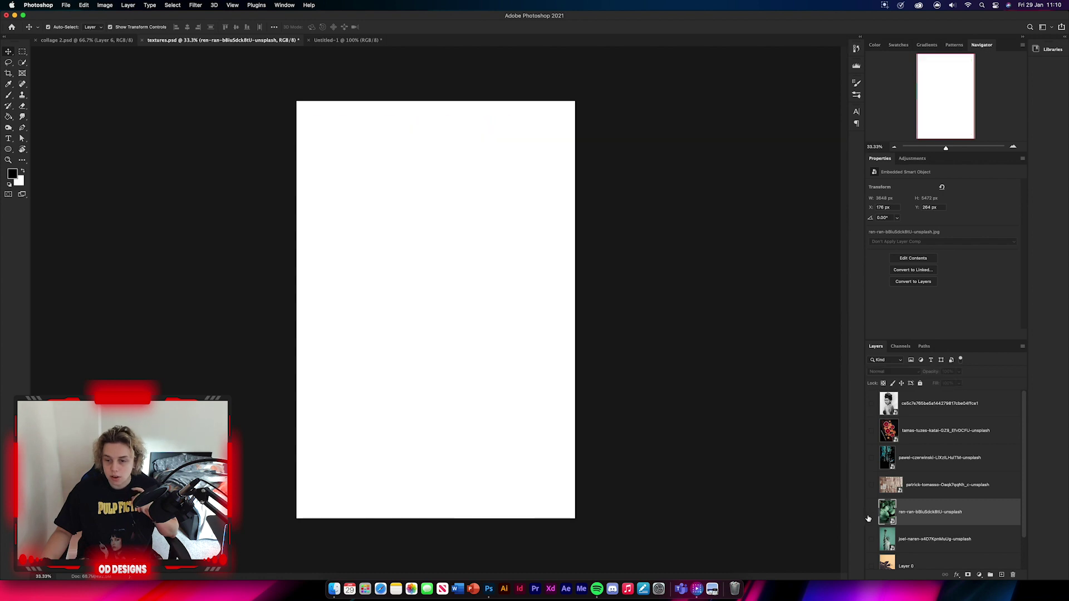
pyautogui.scroll(-2, 918, 489)
pyautogui.scroll(2, 918, 488)
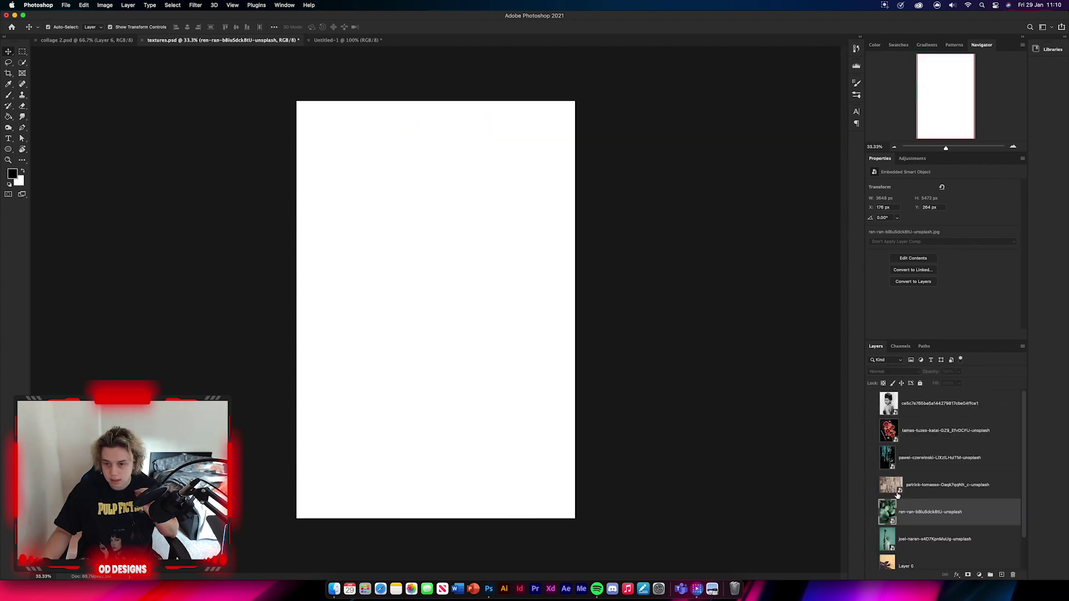
pyautogui.click(870, 430)
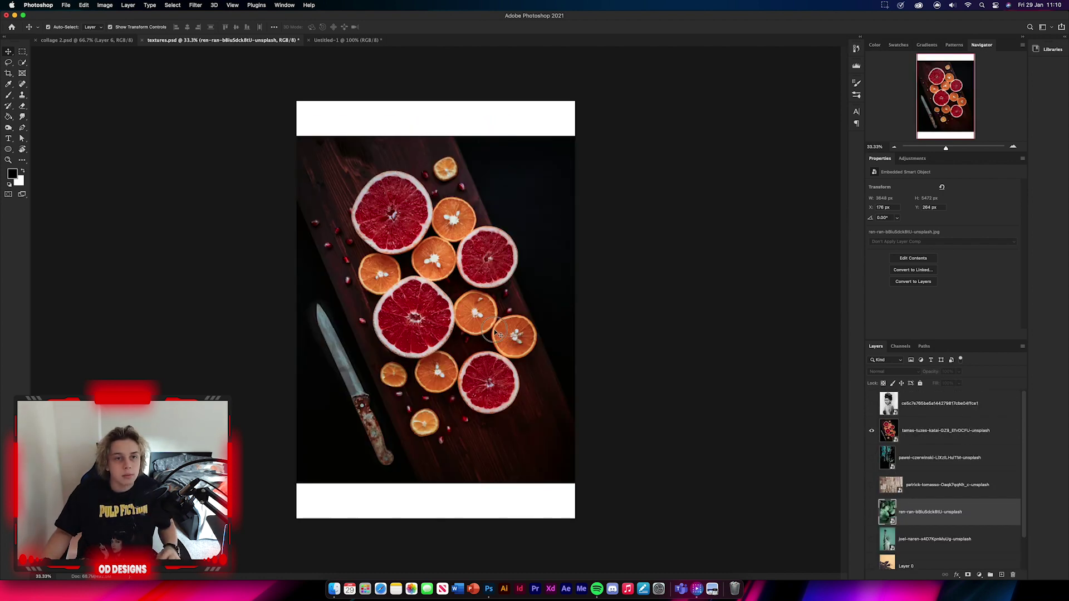
# Step: Bring the citrus photo into the collage document and scale it down to about 1004 px wide
pyautogui.moveTo(495, 331); pyautogui.dragTo(418, 352)
pyautogui.moveTo(53, 366); pyautogui.dragTo(637, 365)
pyautogui.moveTo(761, 387); pyautogui.dragTo(458, 344)
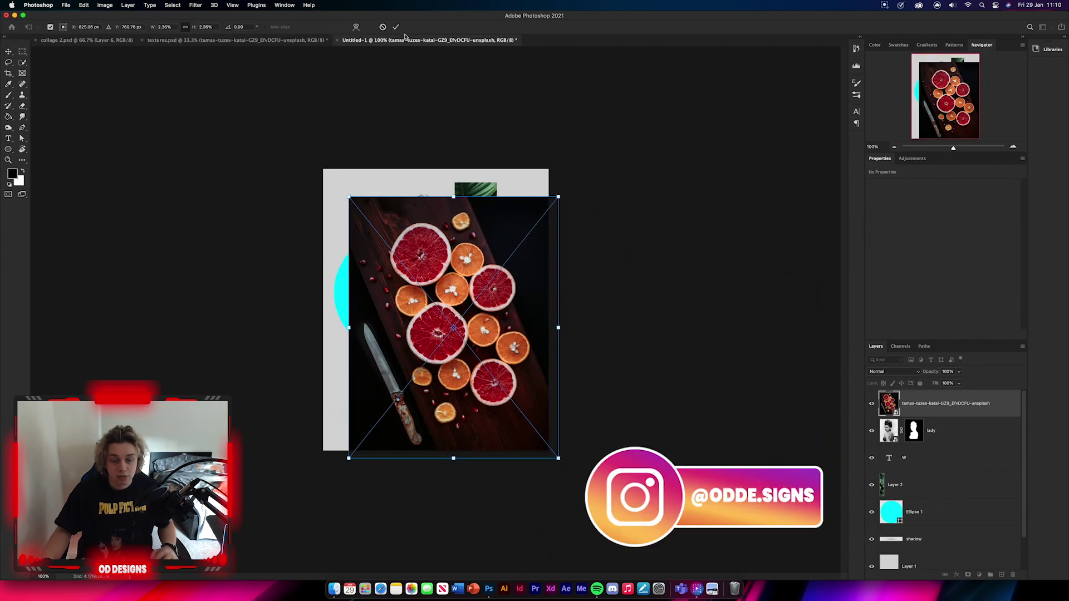
pyautogui.click(396, 27)
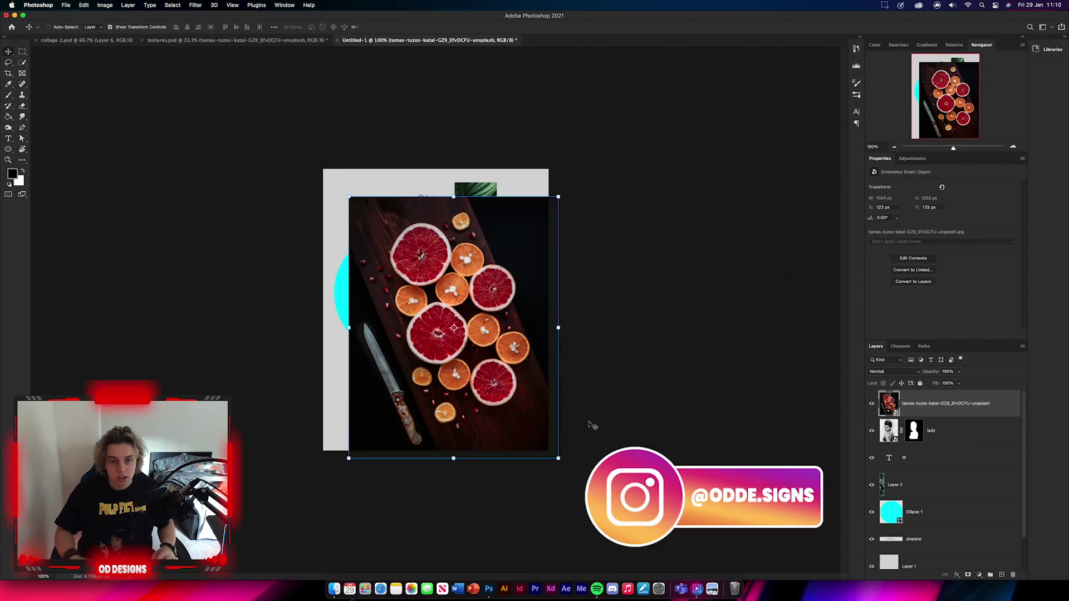
# Step: Select the large central grapefruit slice and the orange slice beside it with the Quick Selection tool
pyautogui.press('super+plus')
pyautogui.press('super+plus')
pyautogui.moveTo(493, 417); pyautogui.dragTo(510, 317)
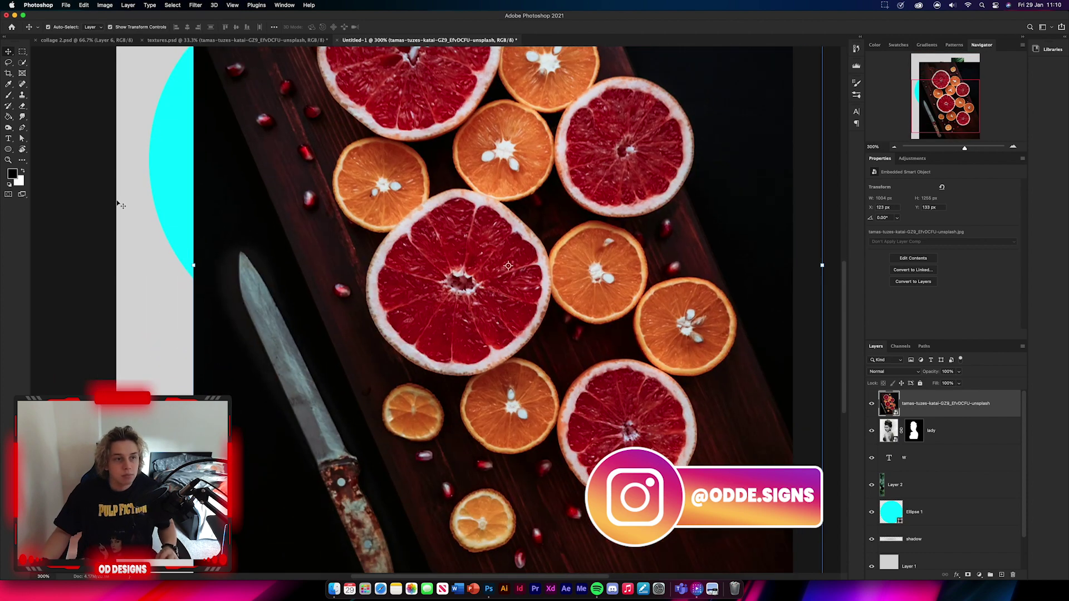
pyautogui.click(22, 63)
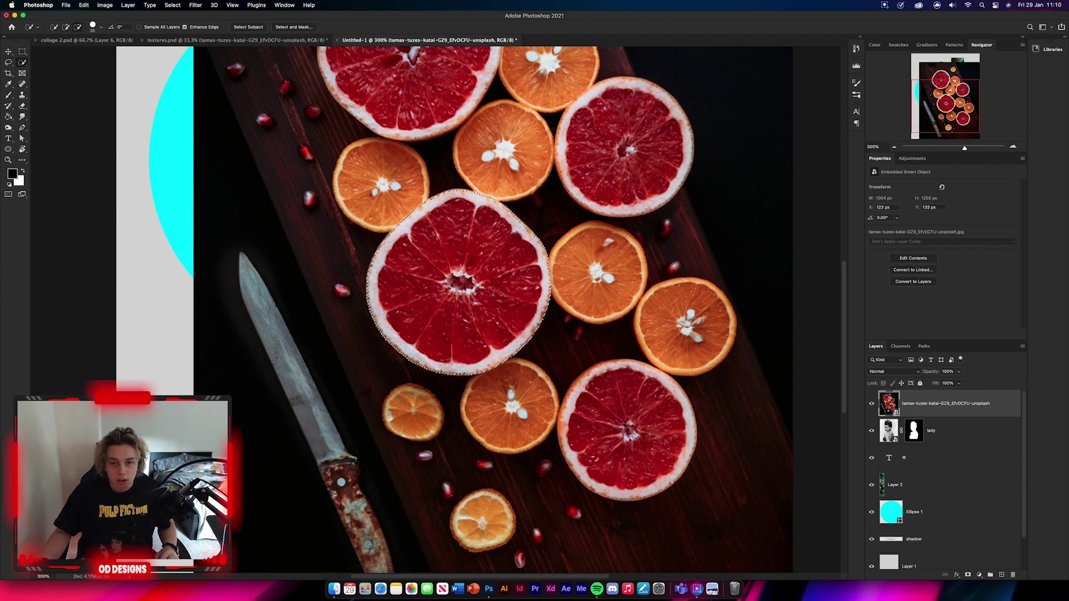
pyautogui.click(629, 250)
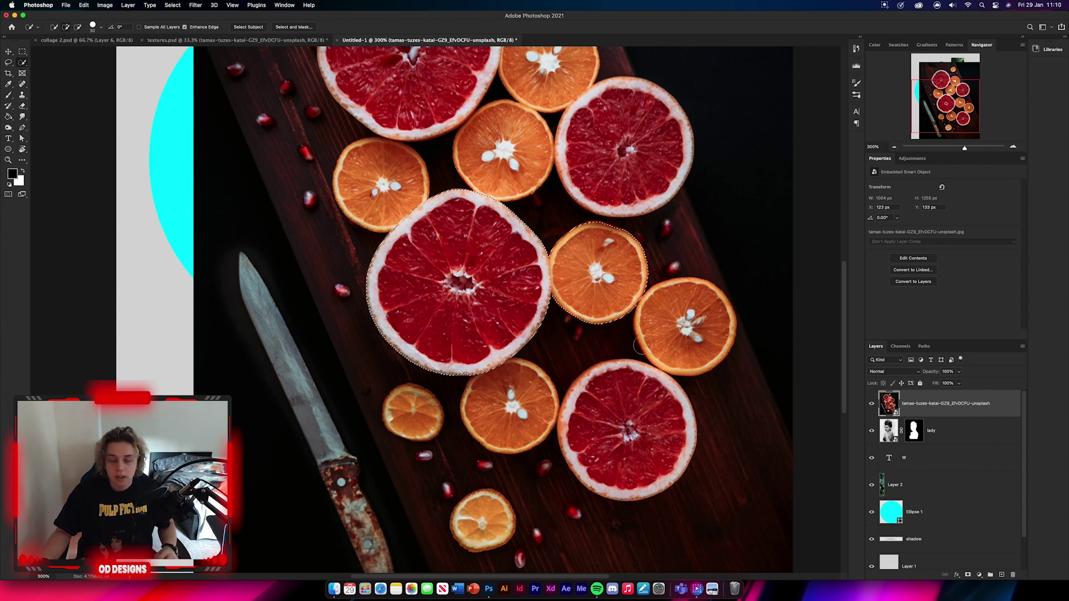
# Step: Raise the fruit selection's edge contrast in Select and Mask and output it as a layer mask
pyautogui.click(293, 26)
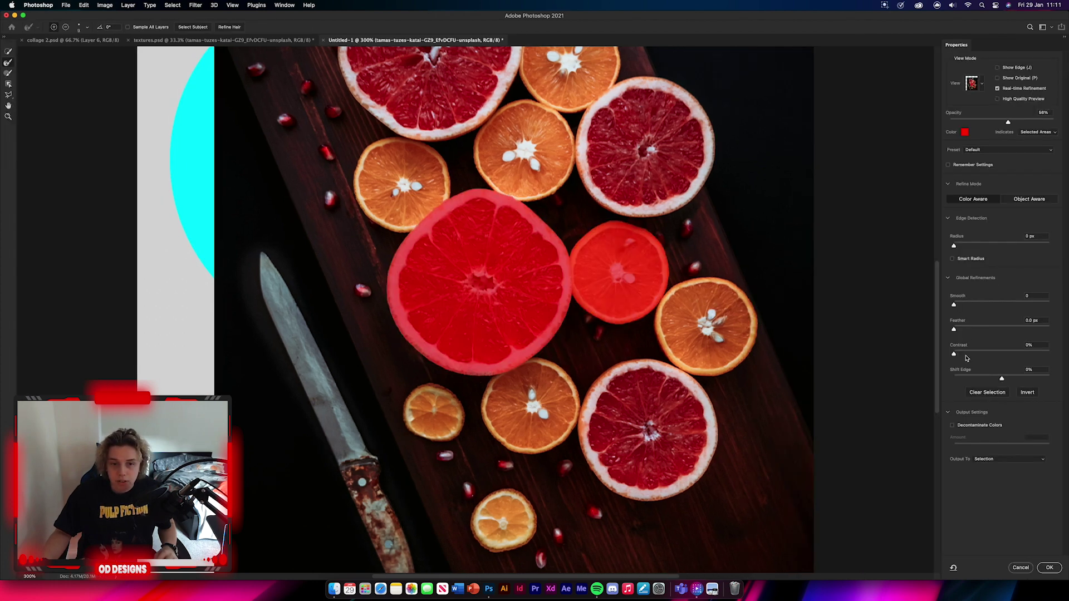
pyautogui.moveTo(966, 357); pyautogui.dragTo(974, 355)
pyautogui.click(1049, 567)
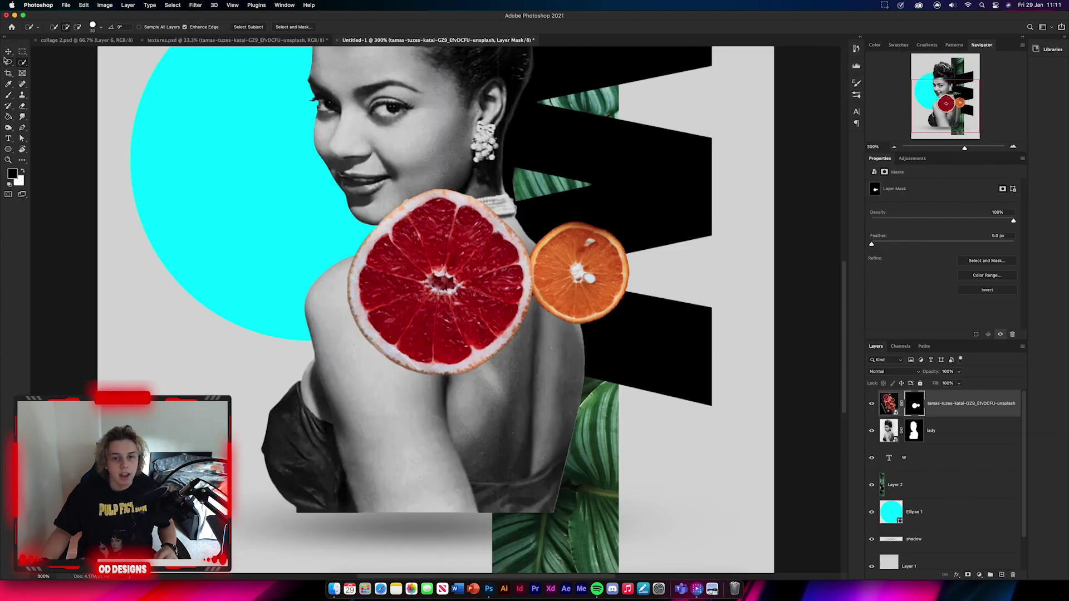
# Step: Rasterize the citrus layer and apply its layer mask so only the two fruit slices are kept
pyautogui.click(8, 52)
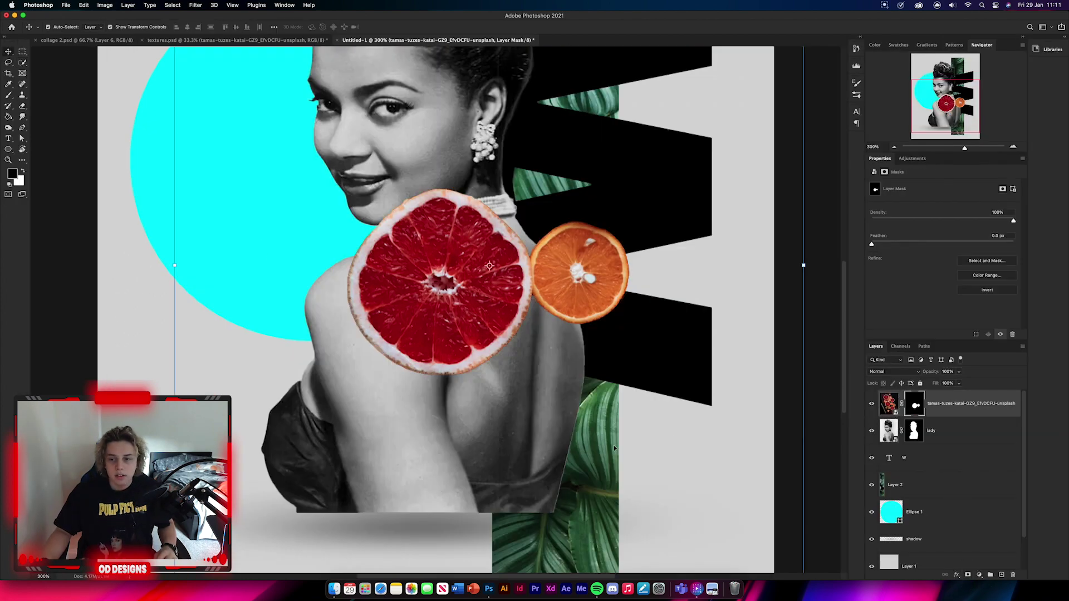
pyautogui.rightClick(967, 414)
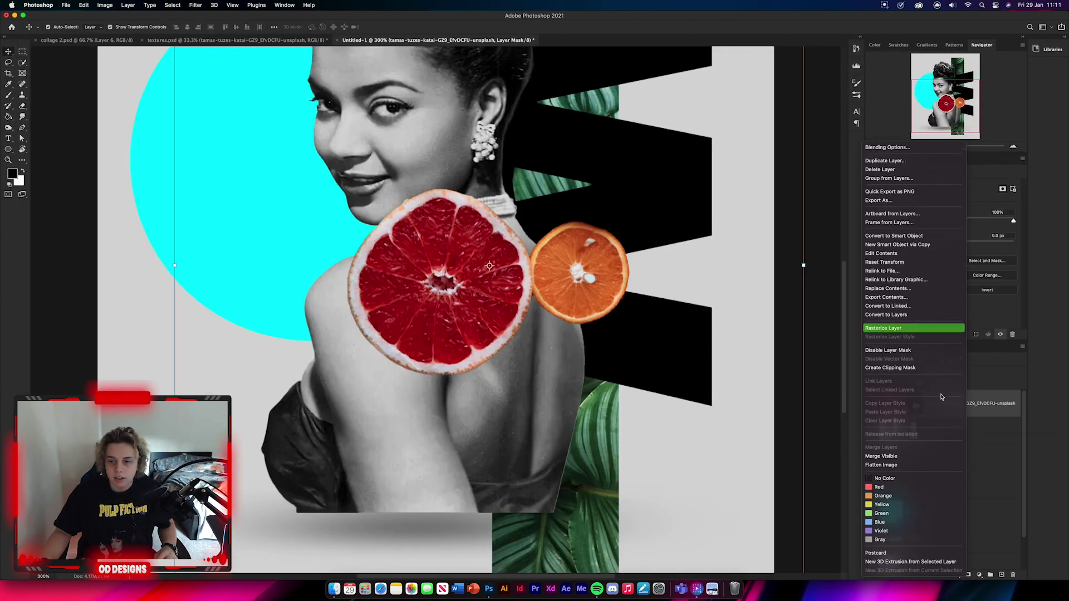
pyautogui.press('Escape')
pyautogui.rightClick(916, 415)
pyautogui.click(939, 439)
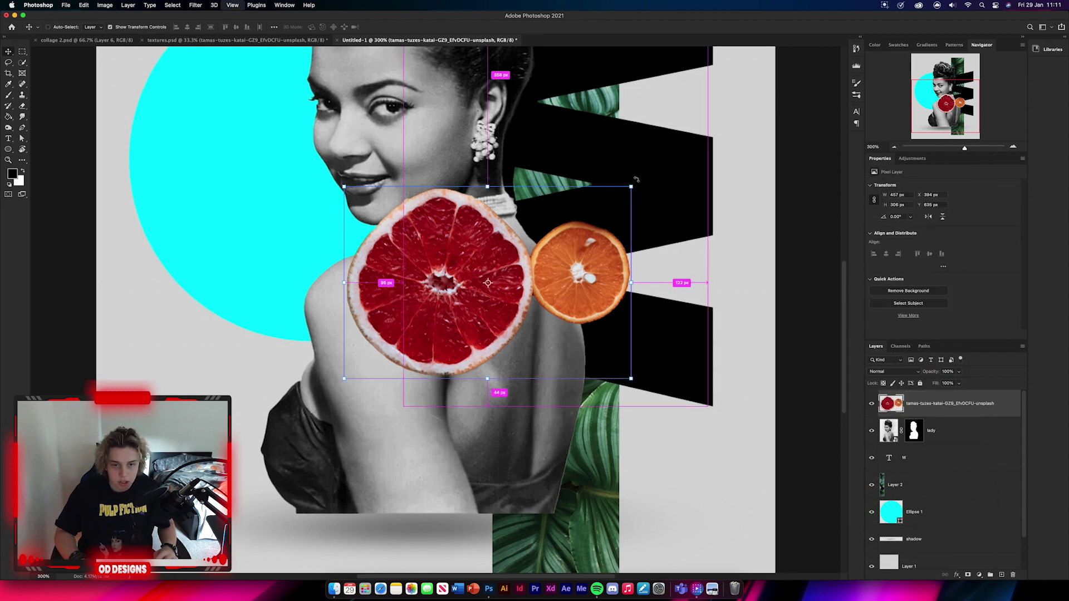
# Step: Scale down the fruit slices and place them at the base of the portrait, overlapping the leaf strip
pyautogui.press('super+minus')
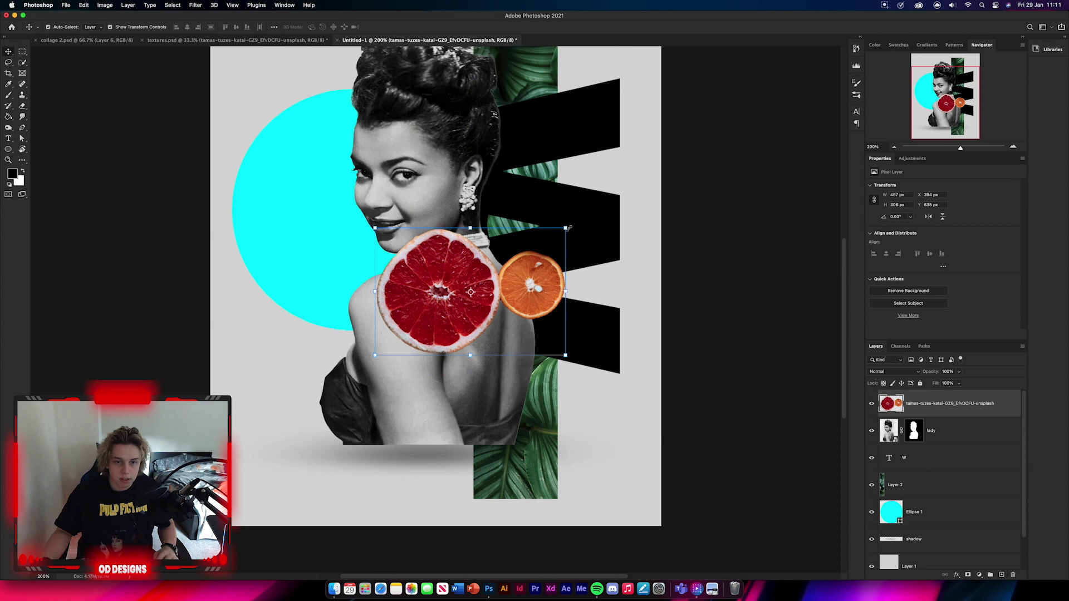
pyautogui.moveTo(566, 228); pyautogui.dragTo(475, 360)
pyautogui.moveTo(421, 328); pyautogui.dragTo(501, 404)
pyautogui.press('Return')
pyautogui.click(782, 356)
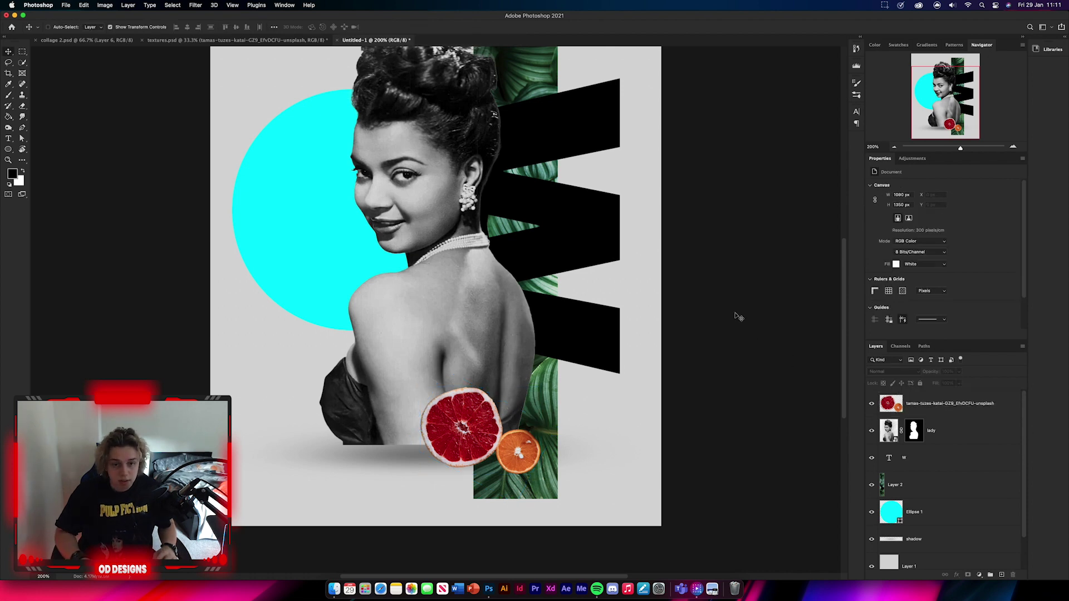
pyautogui.press('super+minus')
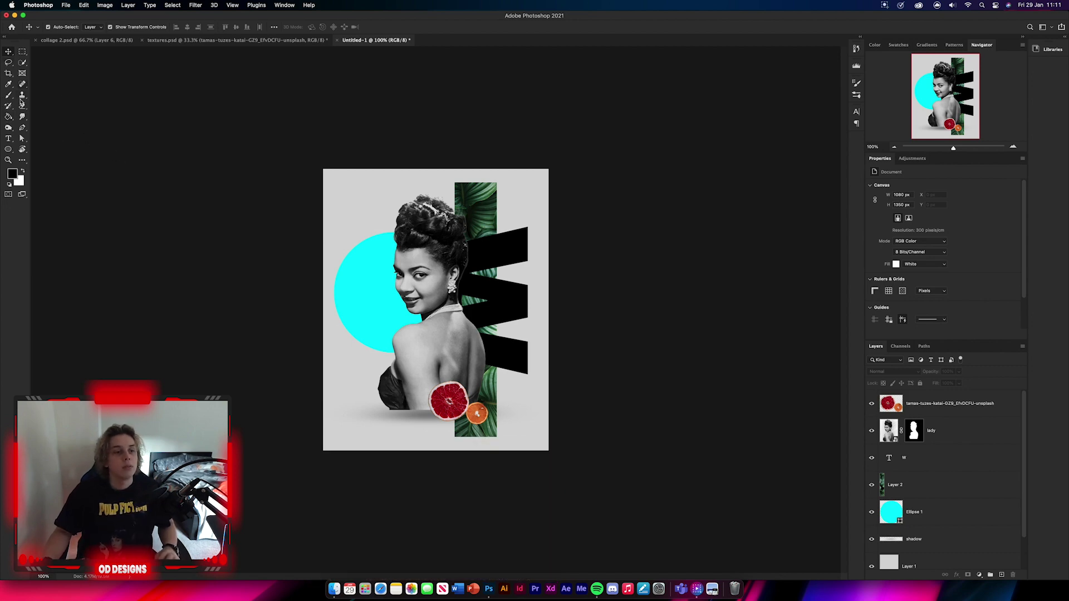
# Step: Draw a thin vertical rectangle about 10 px wide and 1216 px tall just right of the leaf strip
pyautogui.rightClick(13, 149)
pyautogui.click(48, 143)
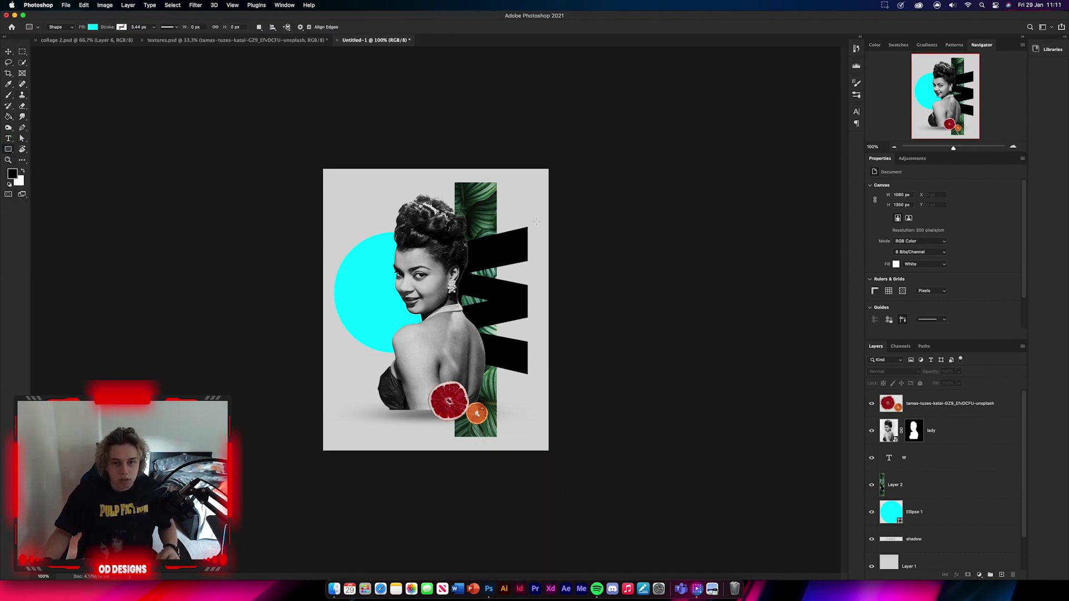
pyautogui.moveTo(500, 183); pyautogui.dragTo(502, 437)
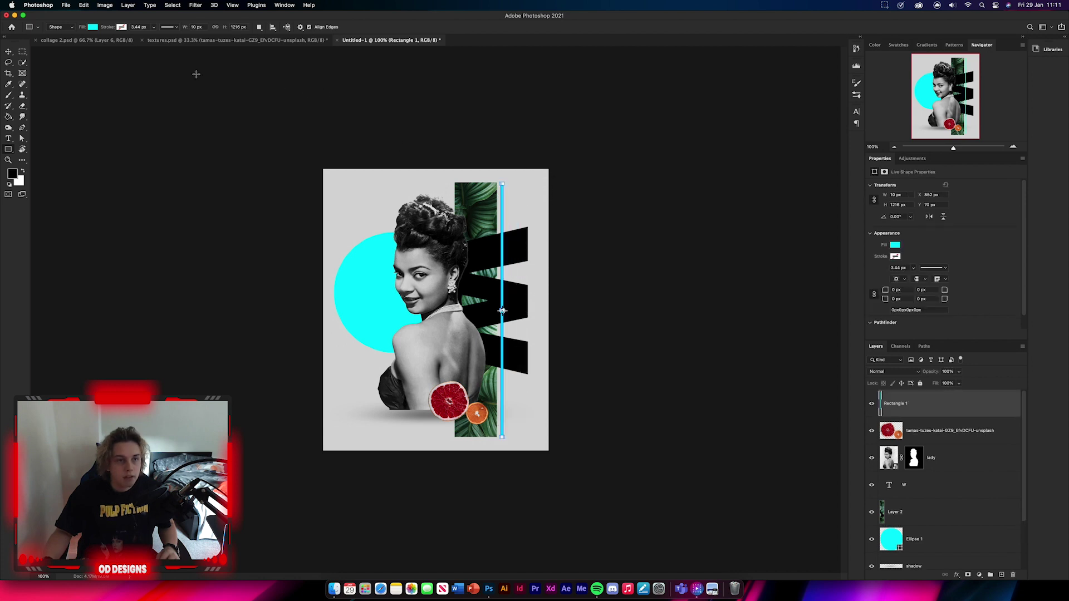
# Step: Fill the thin rectangle with dark red (R 163, G 0, B 0) and place its layer below the W
pyautogui.click(92, 27)
pyautogui.click(143, 45)
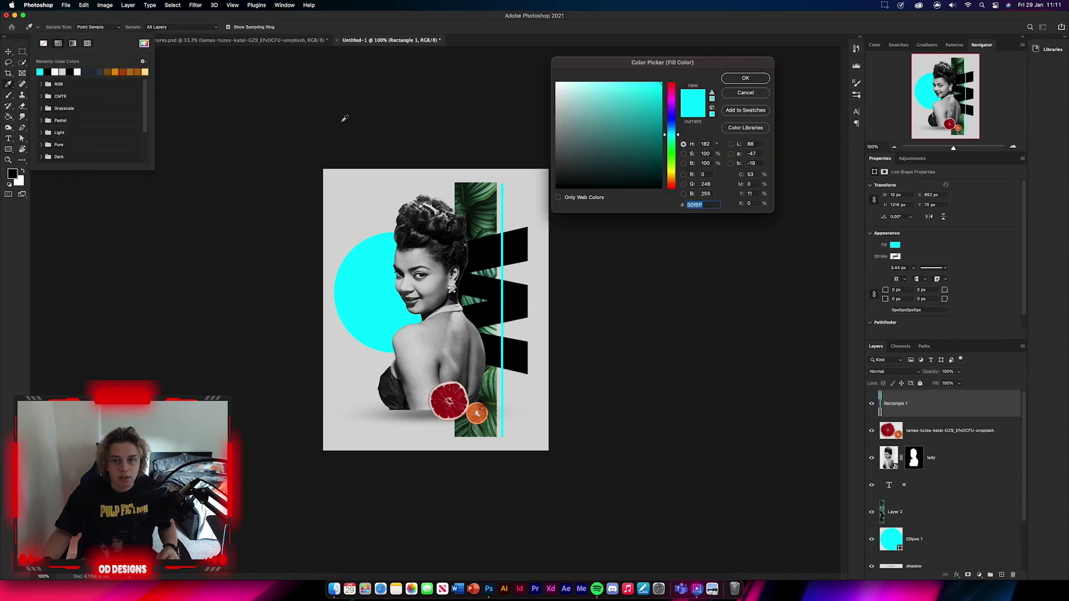
pyautogui.moveTo(664, 136)
pyautogui.mouseDown()
pyautogui.moveTo(670, 79)
pyautogui.moveTo(662, 121)
pyautogui.mouseUp()
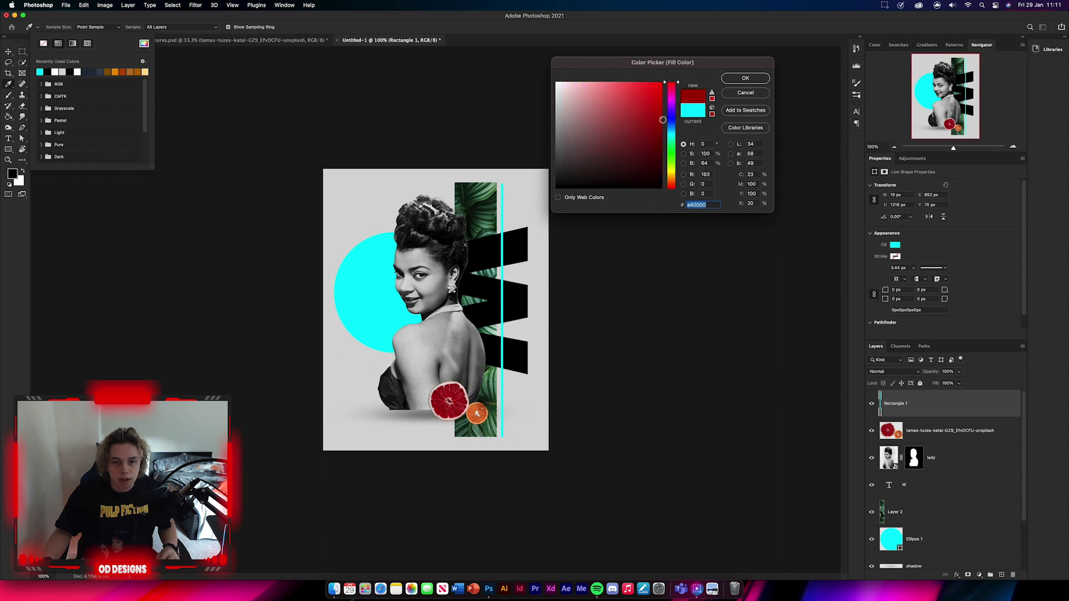
pyautogui.click(739, 83)
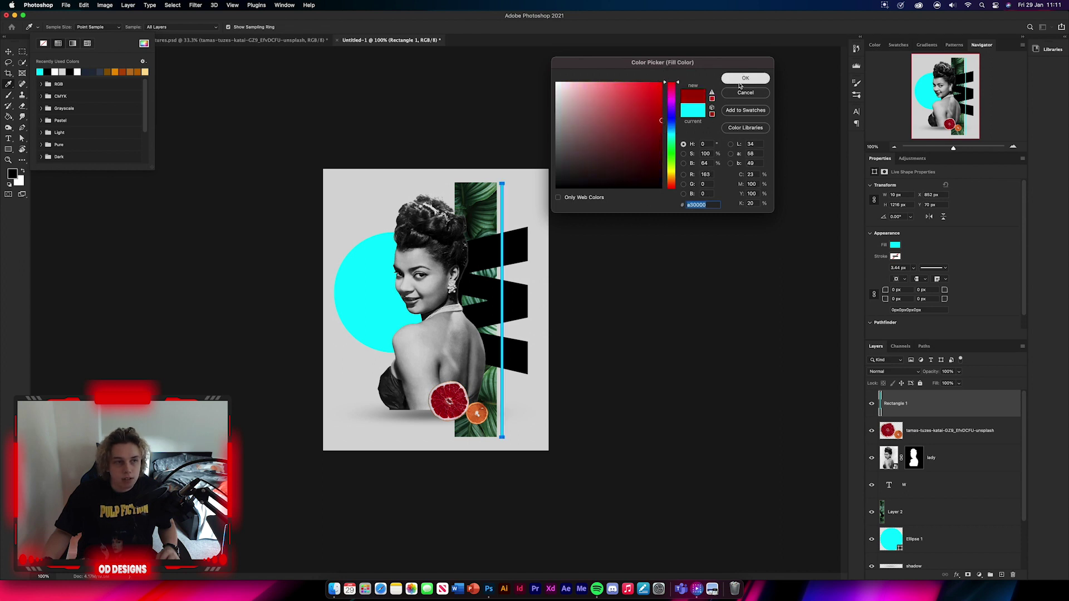
pyautogui.click(9, 50)
pyautogui.moveTo(943, 409); pyautogui.dragTo(950, 496)
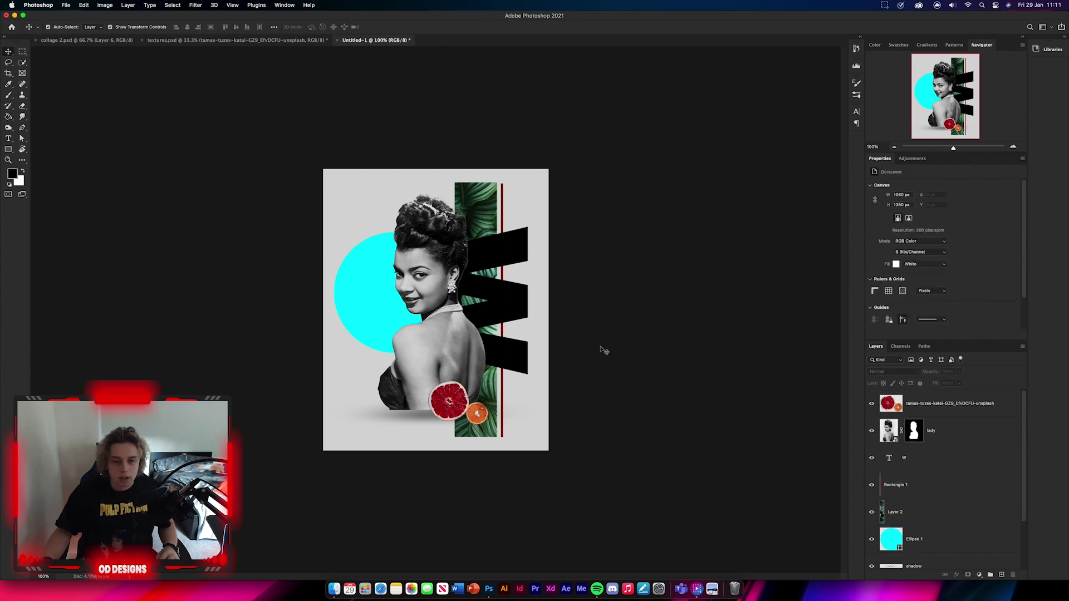
# Step: Stretch the red line to about 1220 px tall so its ends align with the leaf strip's ends
pyautogui.keyDown('super'); pyautogui.click(501, 189); pyautogui.keyUp('super')
pyautogui.press('super+plus')
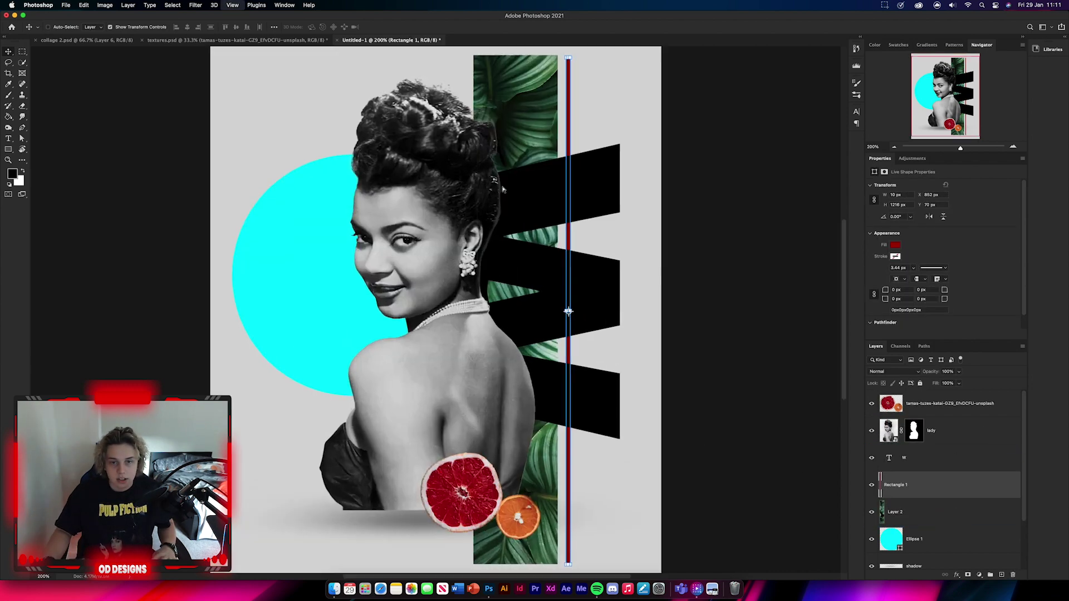
pyautogui.press('super+plus')
pyautogui.press('super+plus')
pyautogui.moveTo(555, 167); pyautogui.dragTo(446, 428)
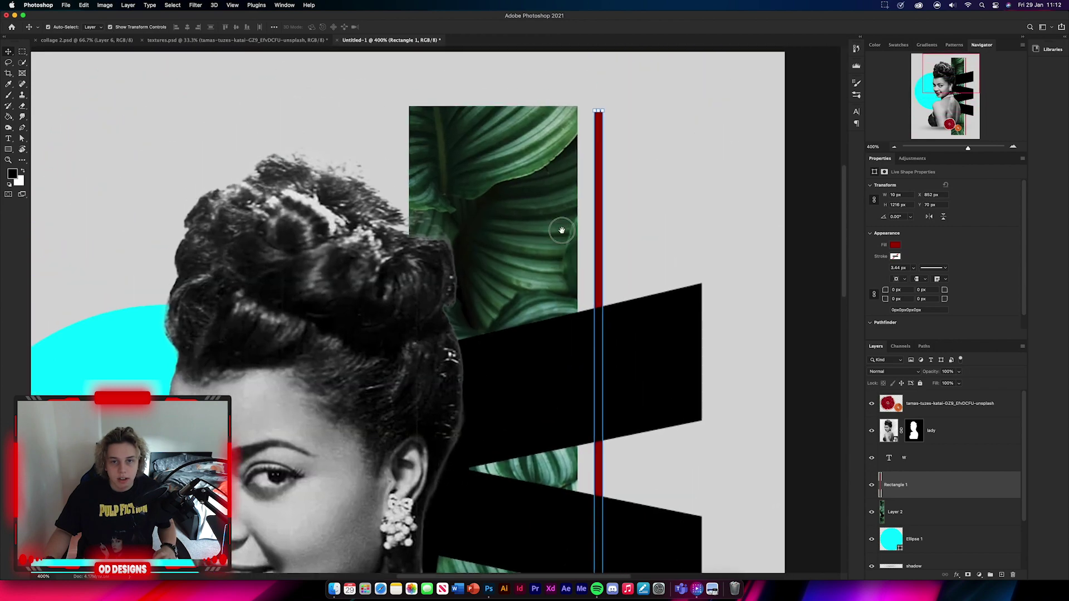
pyautogui.moveTo(561, 230); pyautogui.dragTo(559, 245)
pyautogui.moveTo(596, 123); pyautogui.dragTo(596, 117)
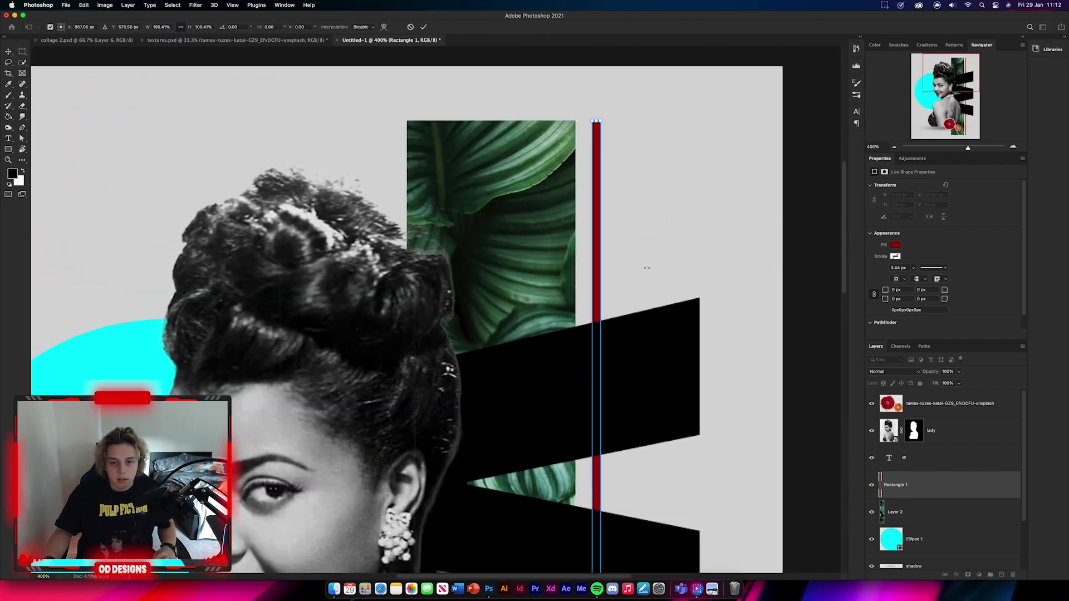
pyautogui.moveTo(647, 267); pyautogui.dragTo(641, 139)
pyautogui.moveTo(646, 286); pyautogui.dragTo(644, 186)
pyautogui.moveTo(647, 321); pyautogui.dragTo(653, 214)
pyautogui.moveTo(593, 509); pyautogui.dragTo(594, 507)
pyautogui.press('Return')
pyautogui.press('super+1')
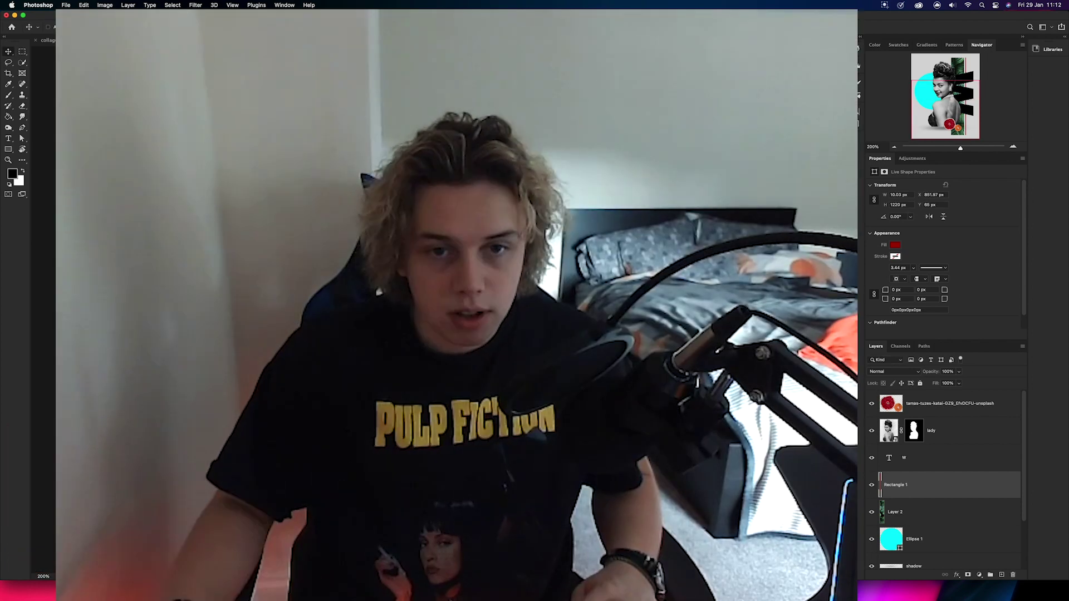
pyautogui.click(652, 434)
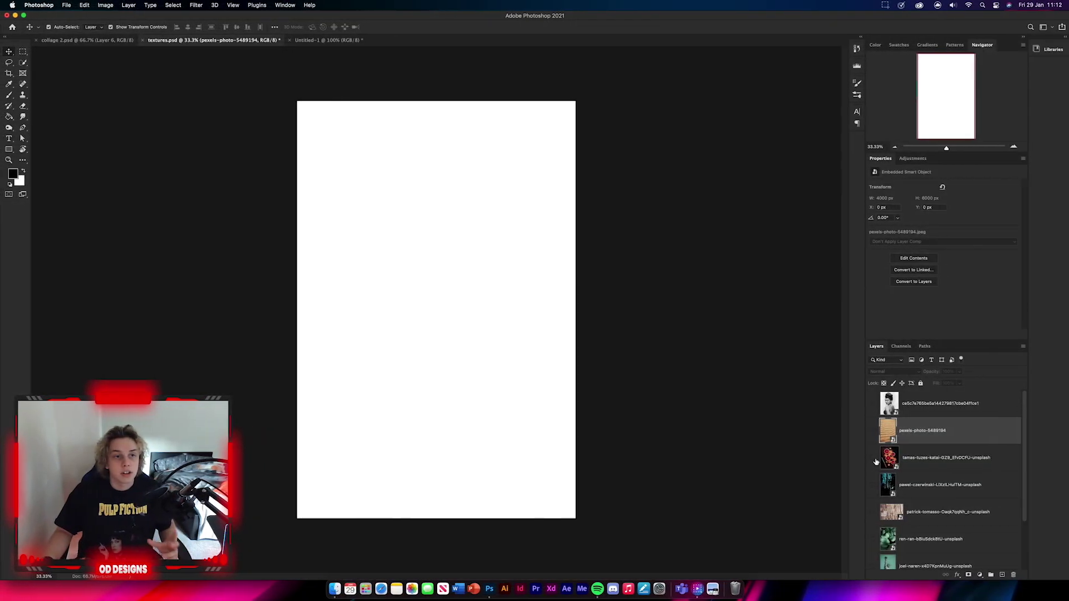
# Step: Show the Statue of Liberty photo in textures.psd and place it, scaled down, as the top layer of the collage
pyautogui.scroll(-3, 932, 423)
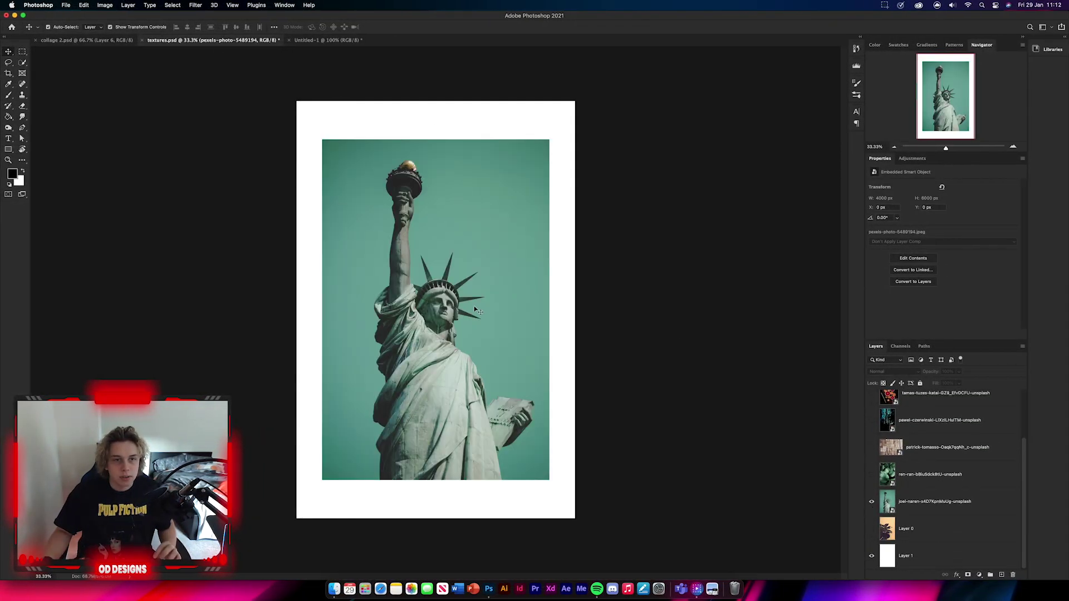
pyautogui.moveTo(469, 297); pyautogui.dragTo(358, 328)
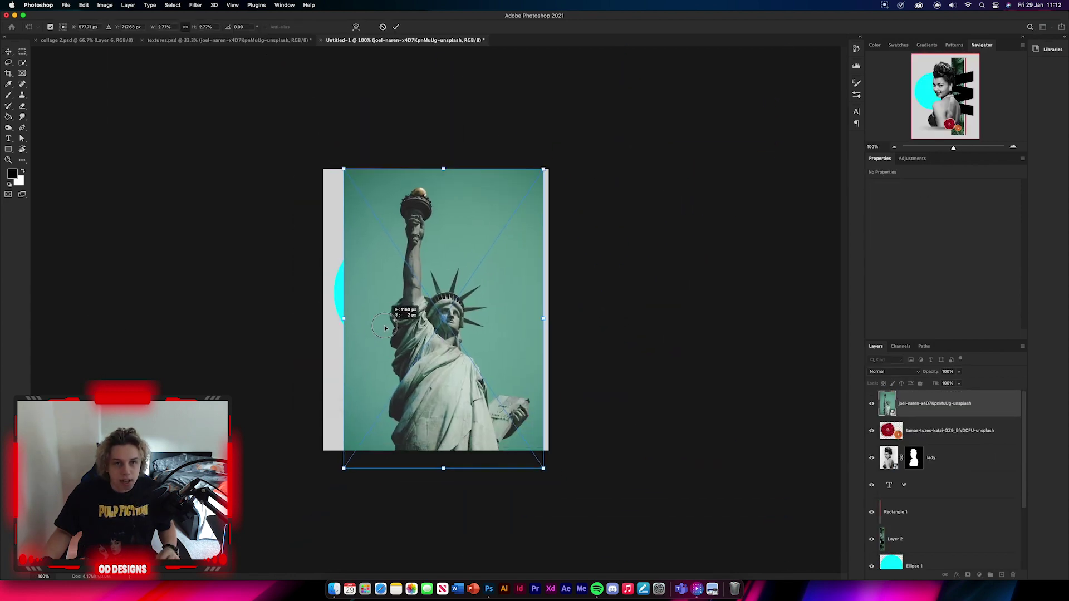
pyautogui.click(401, 28)
# Step: Quick-select the statue's torch, hand and upper forearm and add a layer mask that hides the rest of the photo
pyautogui.press('super+plus')
pyautogui.press('super+plus')
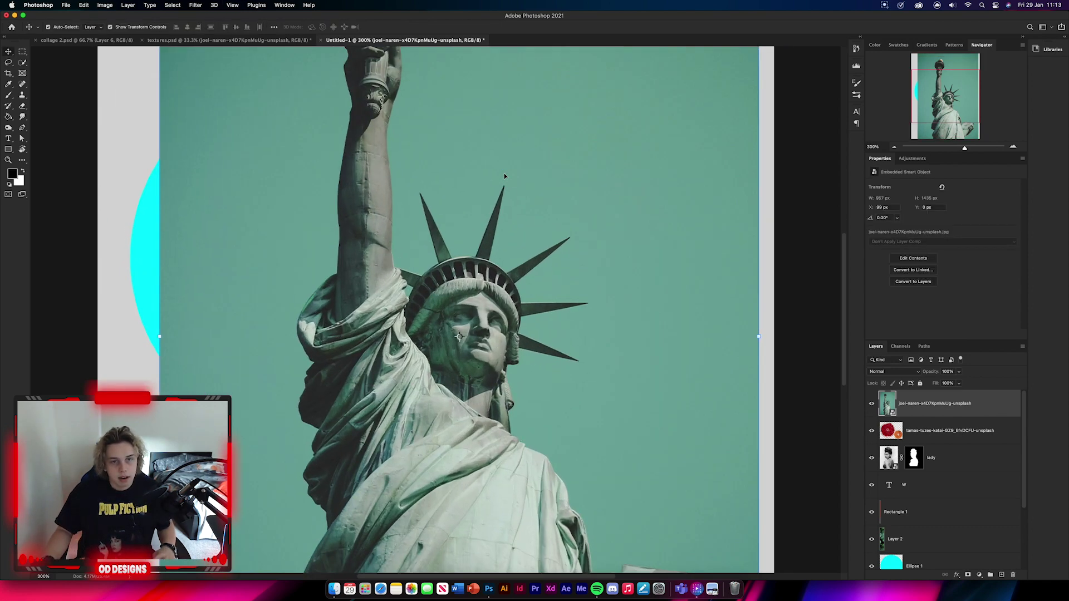
pyautogui.scroll(5, 504, 176)
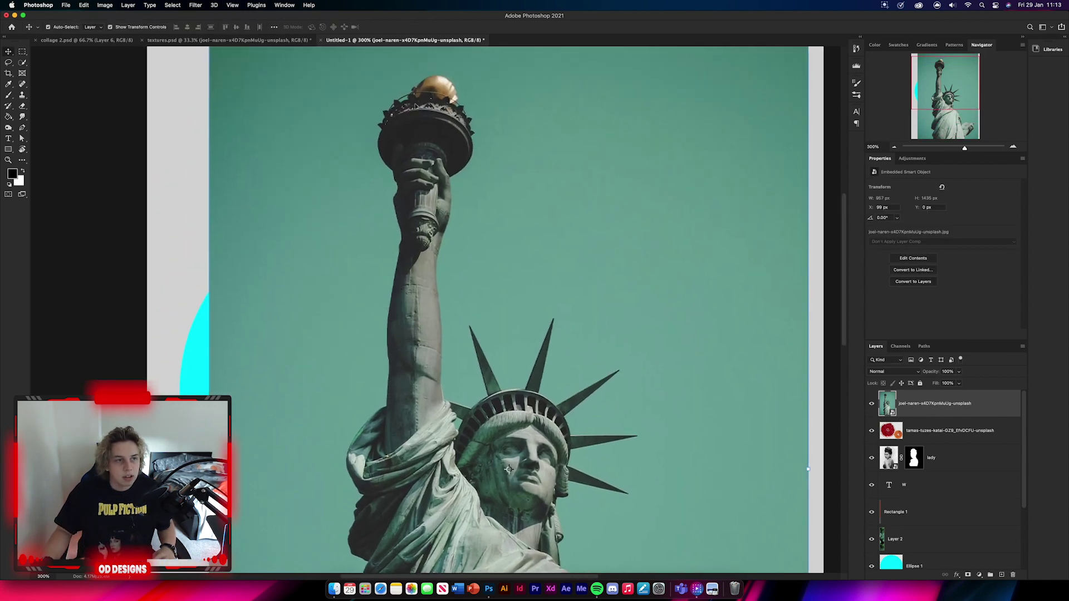
pyautogui.click(21, 63)
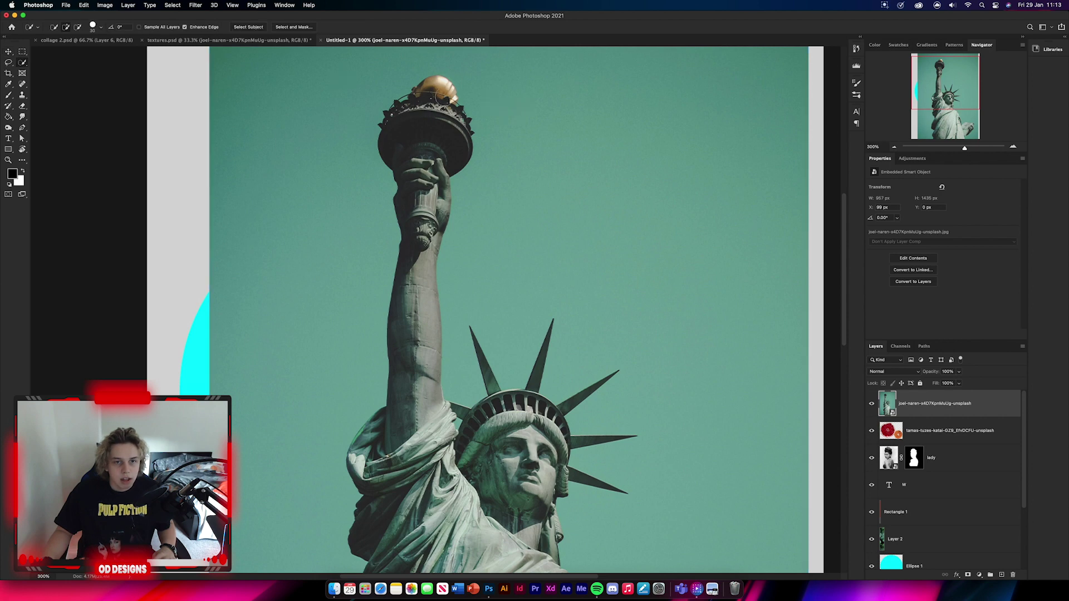
pyautogui.moveTo(437, 92)
pyautogui.mouseDown()
pyautogui.moveTo(416, 138)
pyautogui.moveTo(419, 245)
pyautogui.mouseUp()
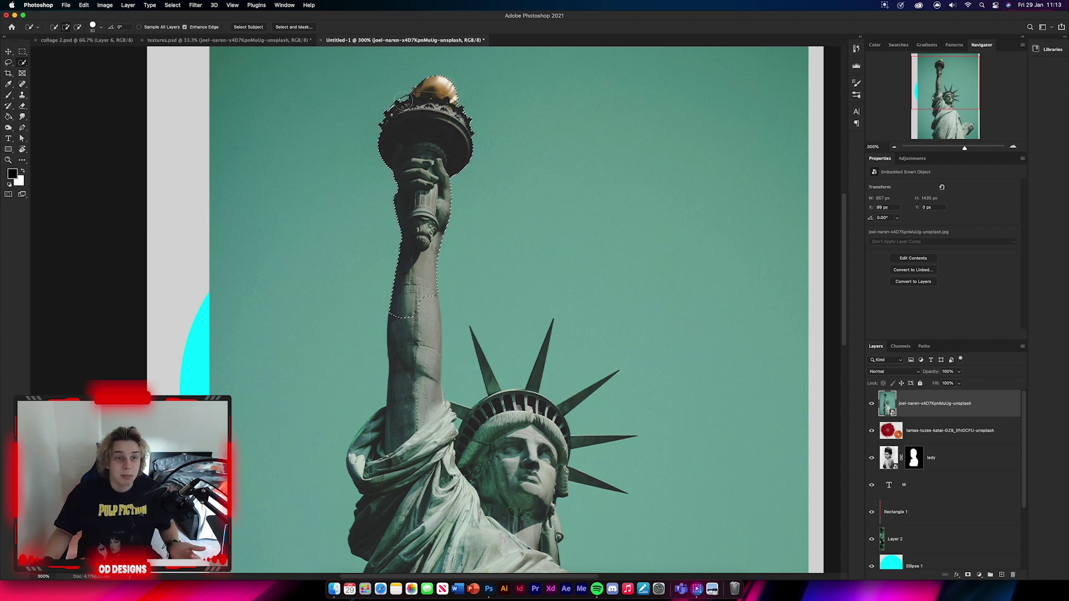
pyautogui.press('super+alt+r')
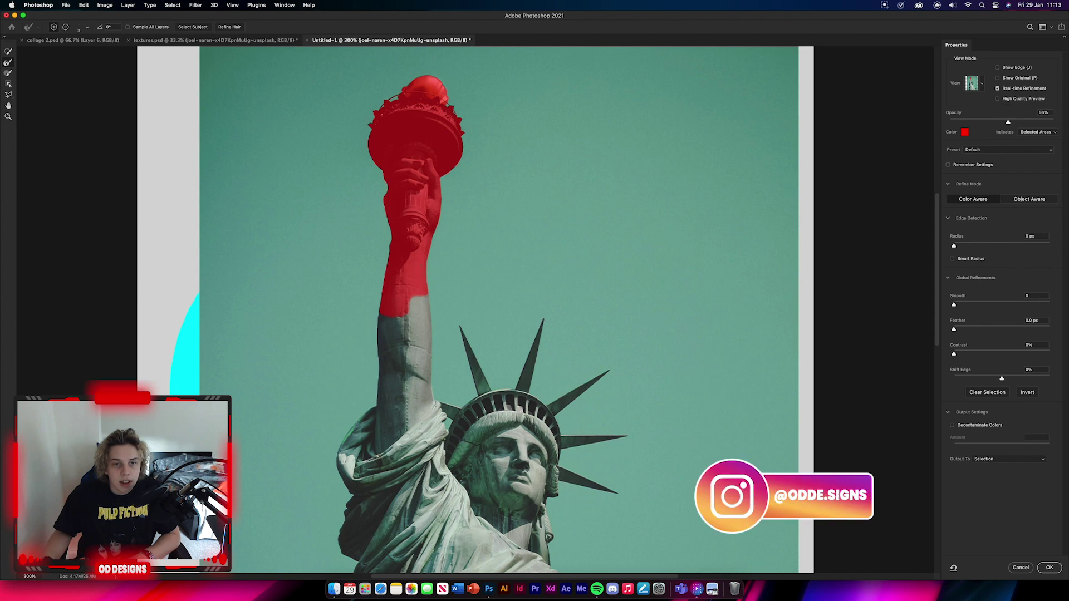
pyautogui.click(1049, 567)
pyautogui.click(967, 576)
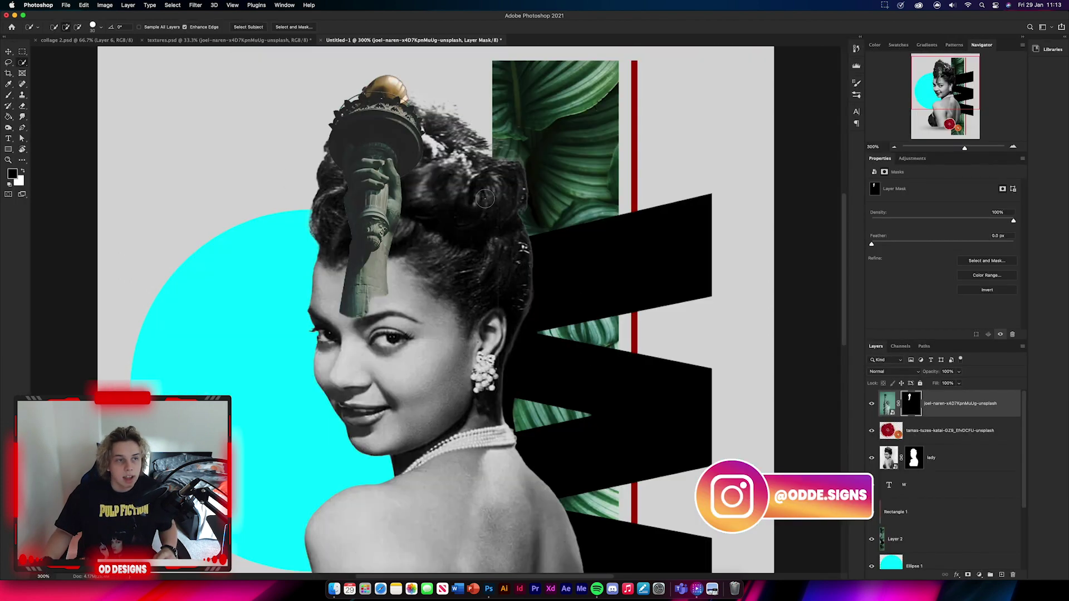
# Step: Rasterize the statue layer, apply its layer mask, and convert the torch cut-out to a smart object
pyautogui.press('v')
pyautogui.press('super+minus')
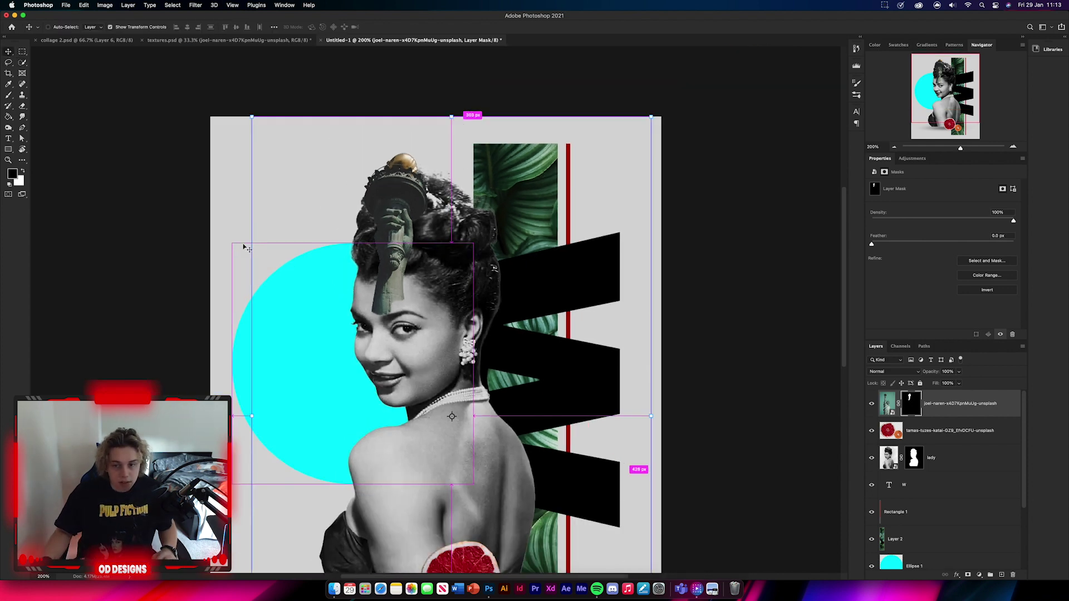
pyautogui.press('super+minus')
pyautogui.rightClick(935, 412)
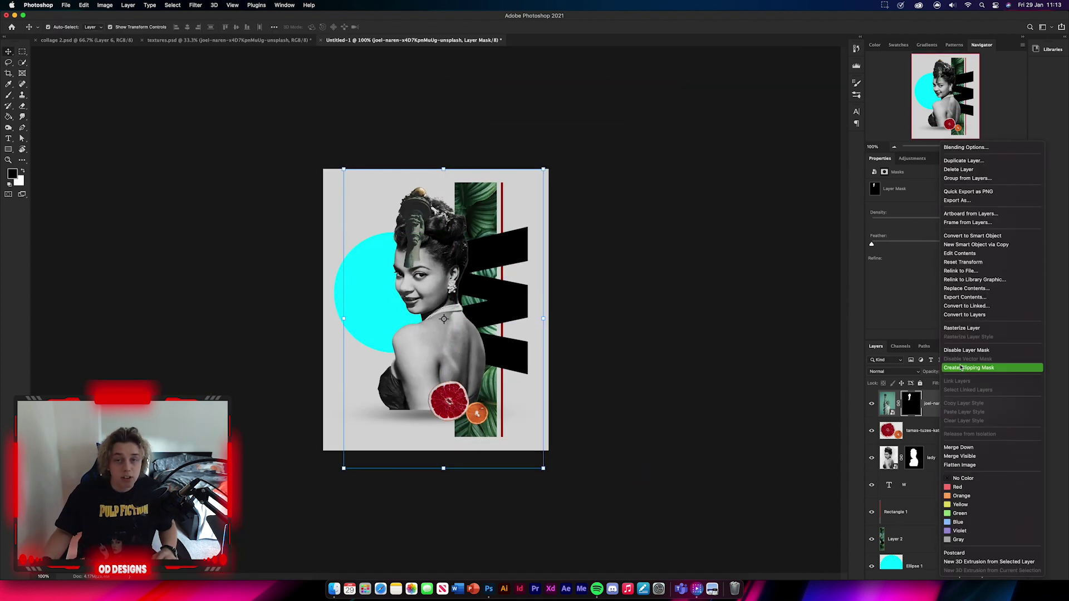
pyautogui.click(964, 330)
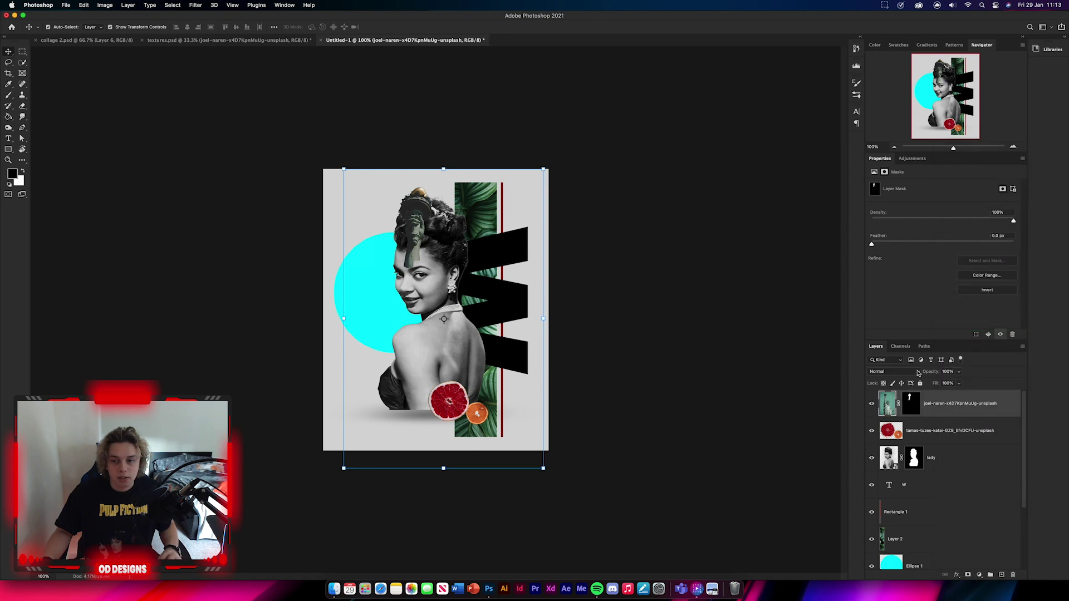
pyautogui.rightClick(911, 403)
pyautogui.click(935, 431)
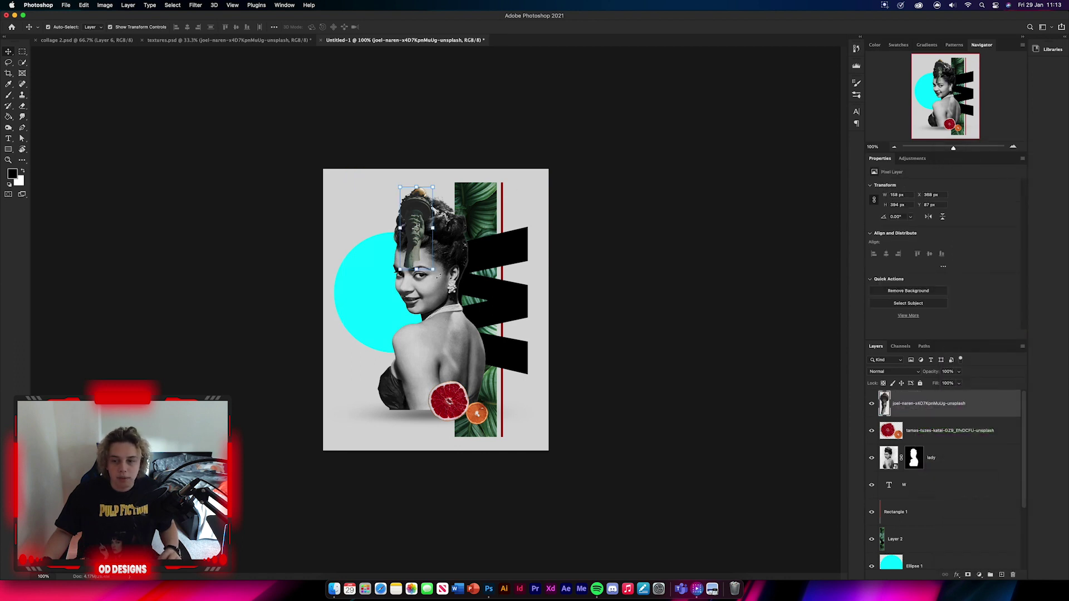
pyautogui.rightClick(980, 421)
pyautogui.click(902, 292)
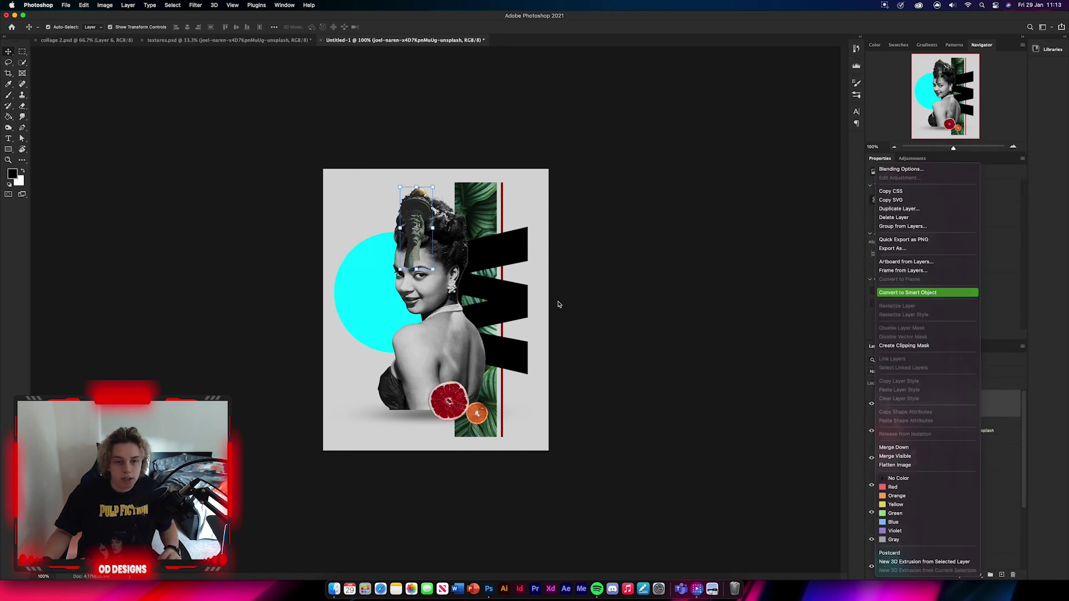
# Step: Enlarge the torch cut-out, rotate it about 33° counter-clockwise, and place it over the cyan circle beside the woman's face
pyautogui.moveTo(434, 269); pyautogui.dragTo(458, 333)
pyautogui.moveTo(428, 267); pyautogui.dragTo(416, 344)
pyautogui.moveTo(358, 187); pyautogui.dragTo(378, 272)
pyautogui.moveTo(422, 314); pyautogui.dragTo(383, 303)
pyautogui.moveTo(396, 245)
pyautogui.mouseDown()
pyautogui.moveTo(398, 258)
pyautogui.moveTo(380, 256)
pyautogui.mouseUp()
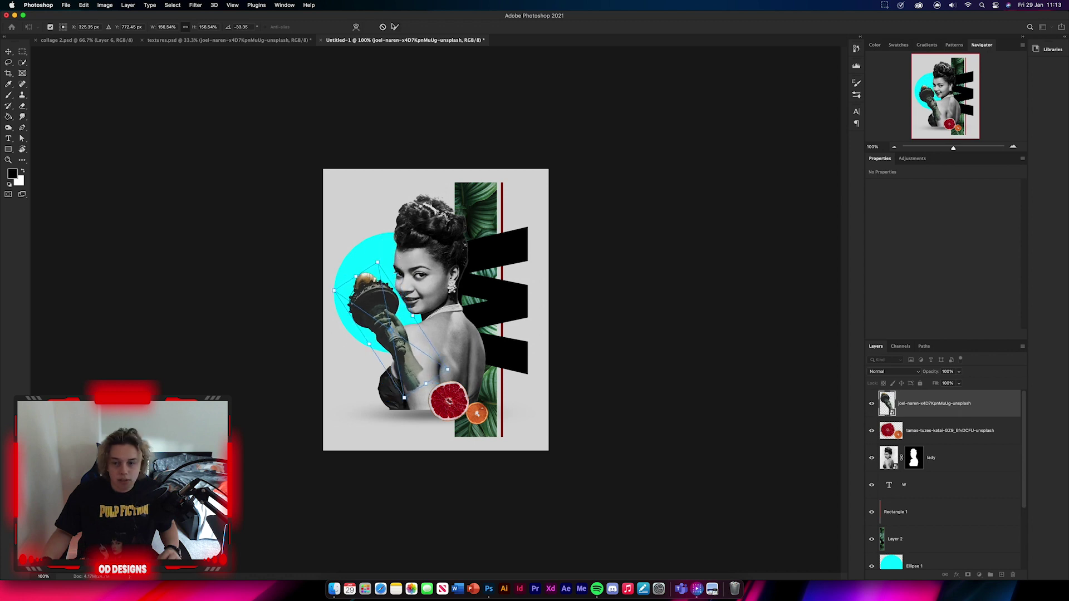
pyautogui.press('Return')
# Step: Place the torch layer beneath the lady layer, nudge it slightly upward, and set its blend mode to Pin Light
pyautogui.moveTo(931, 410); pyautogui.dragTo(930, 477)
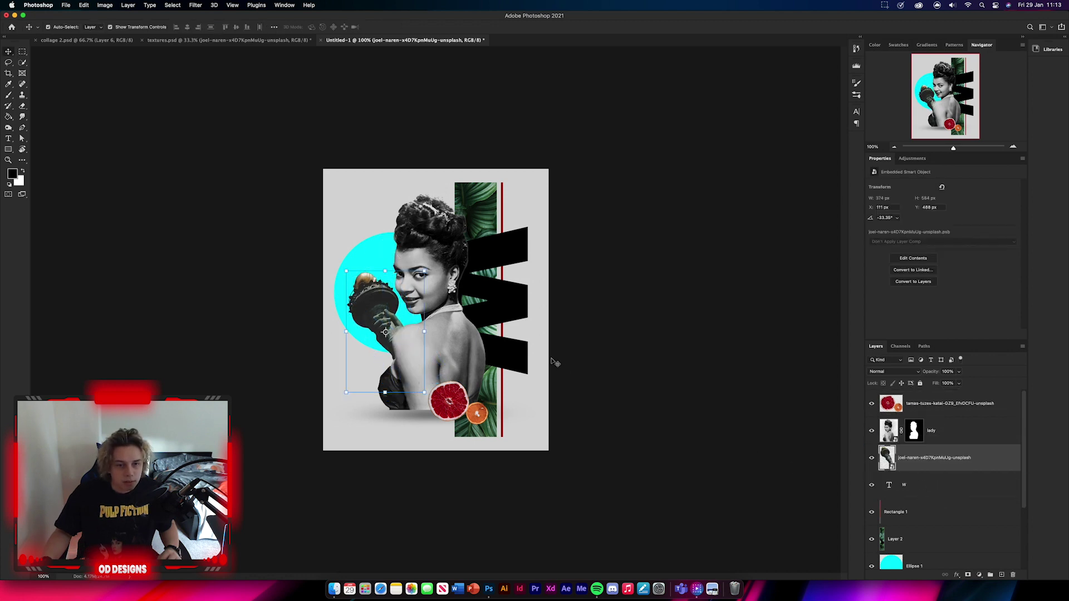
pyautogui.moveTo(380, 322); pyautogui.dragTo(382, 318)
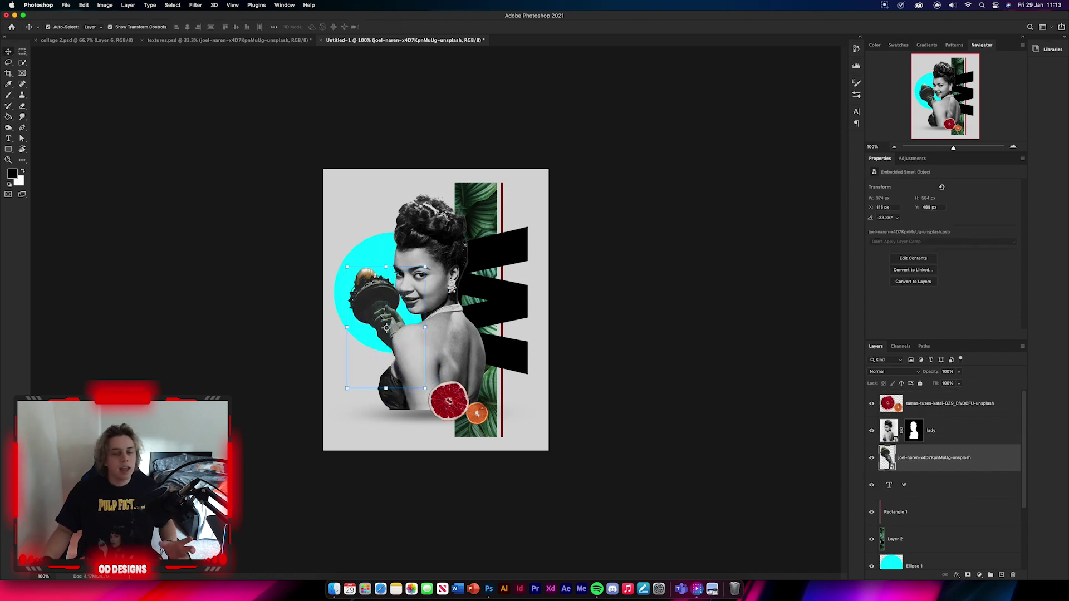
pyautogui.click(890, 371)
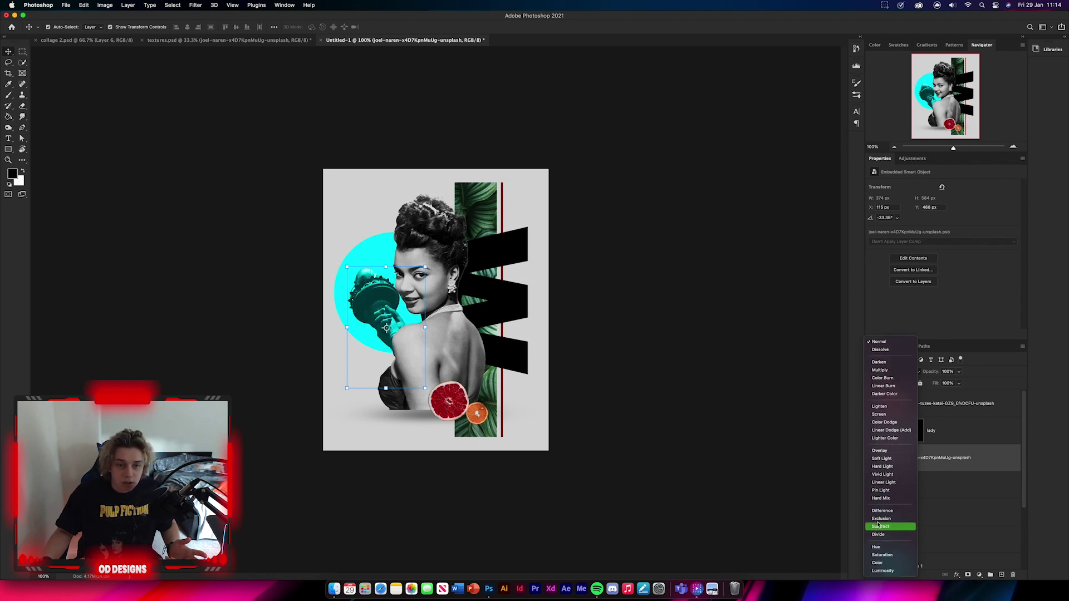
pyautogui.click(880, 490)
pyautogui.click(748, 323)
pyautogui.click(933, 458)
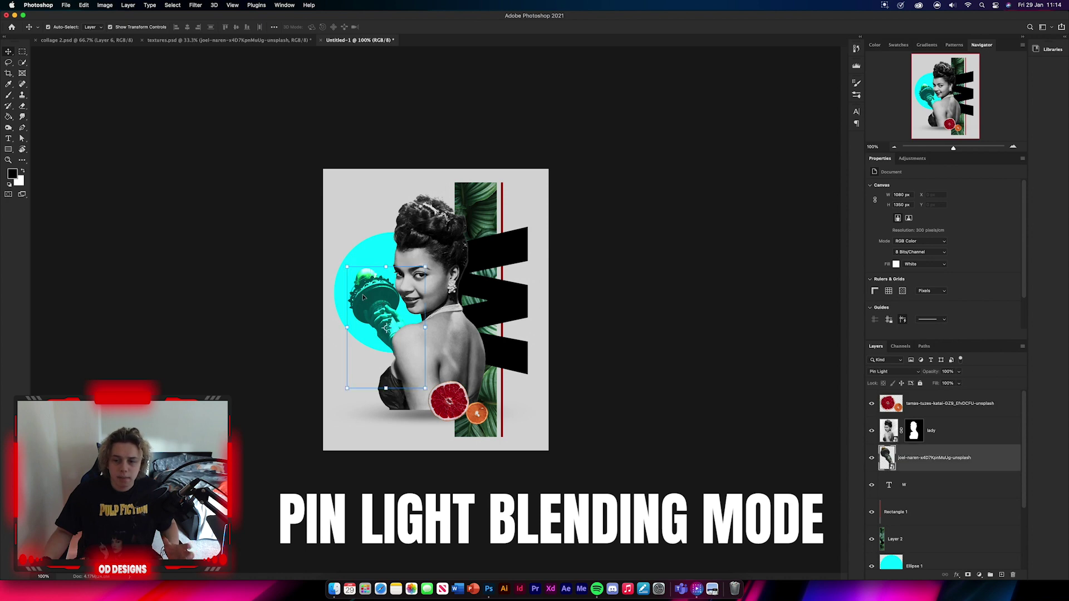
pyautogui.click(747, 460)
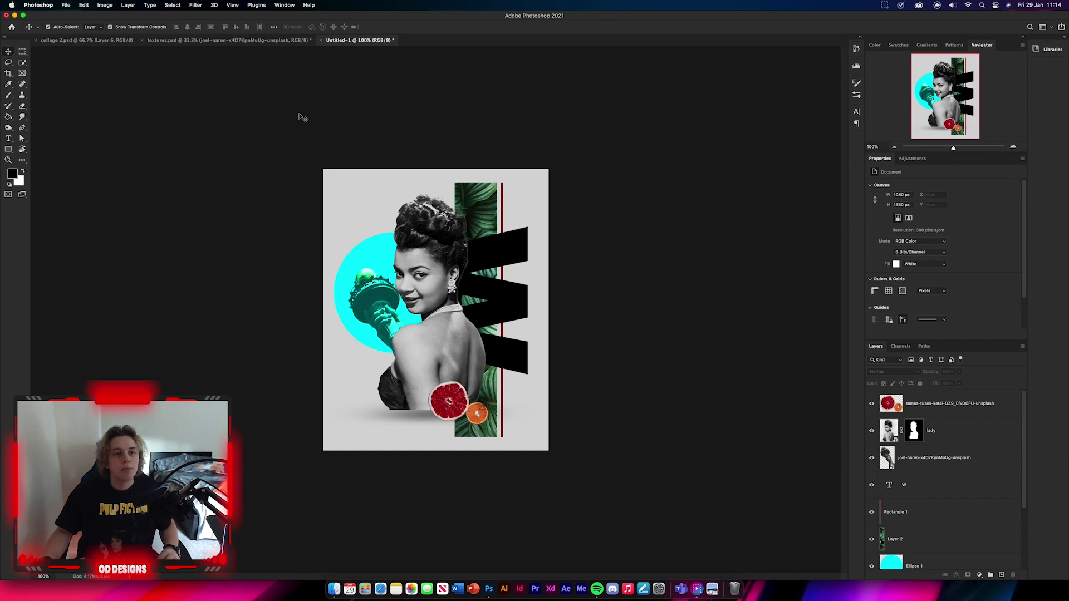
# Step: Show the sand photo in textures.psd and copy a horizontal strip about 2517 px by 482 px to a new layer
pyautogui.click(250, 39)
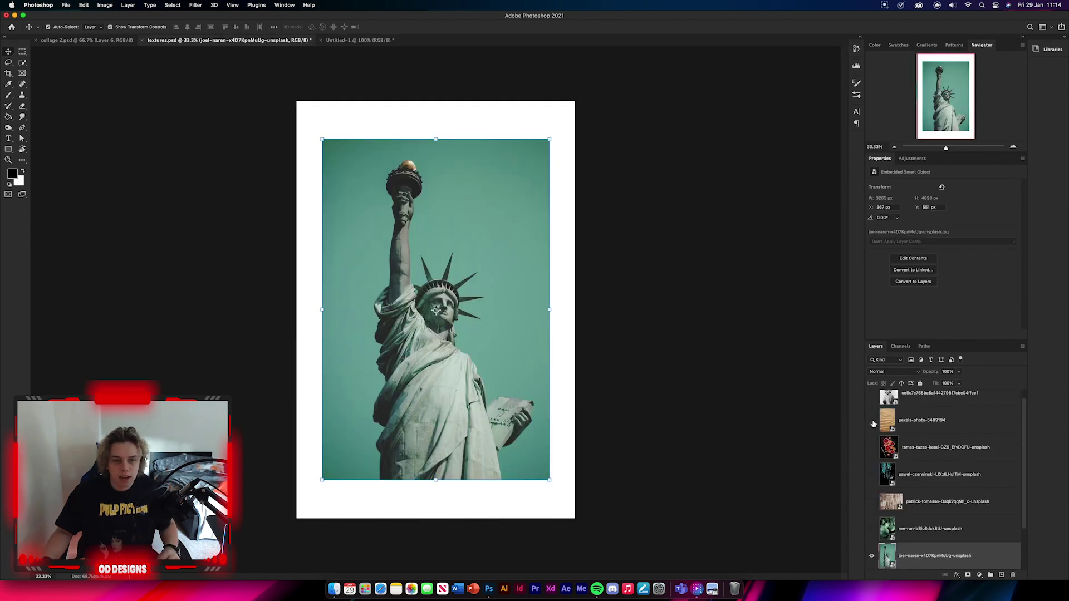
pyautogui.click(872, 421)
pyautogui.click(22, 52)
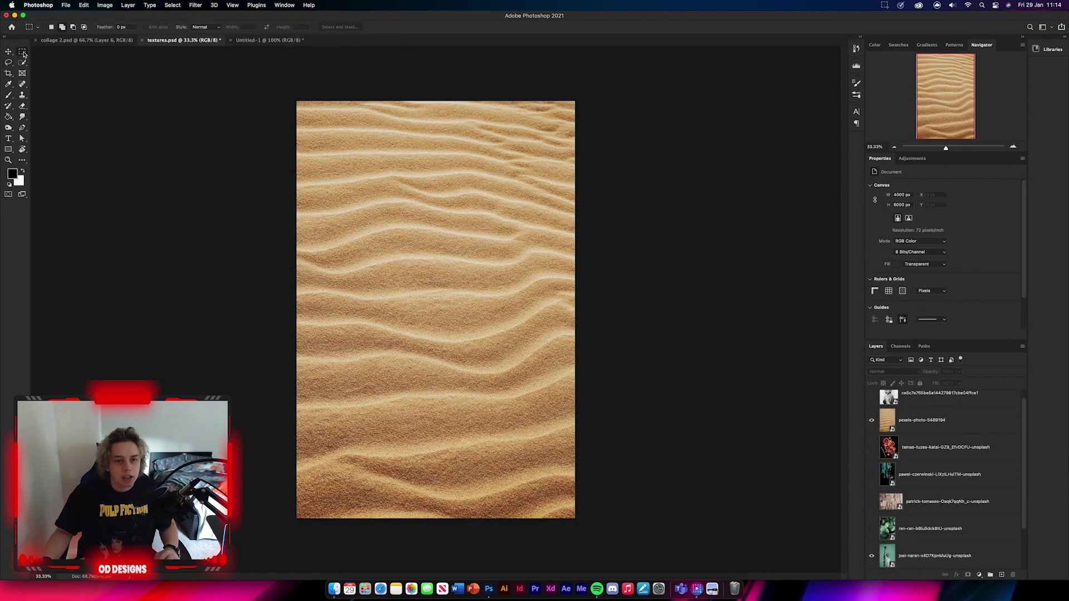
pyautogui.moveTo(336, 202); pyautogui.dragTo(512, 235)
pyautogui.rightClick(388, 217)
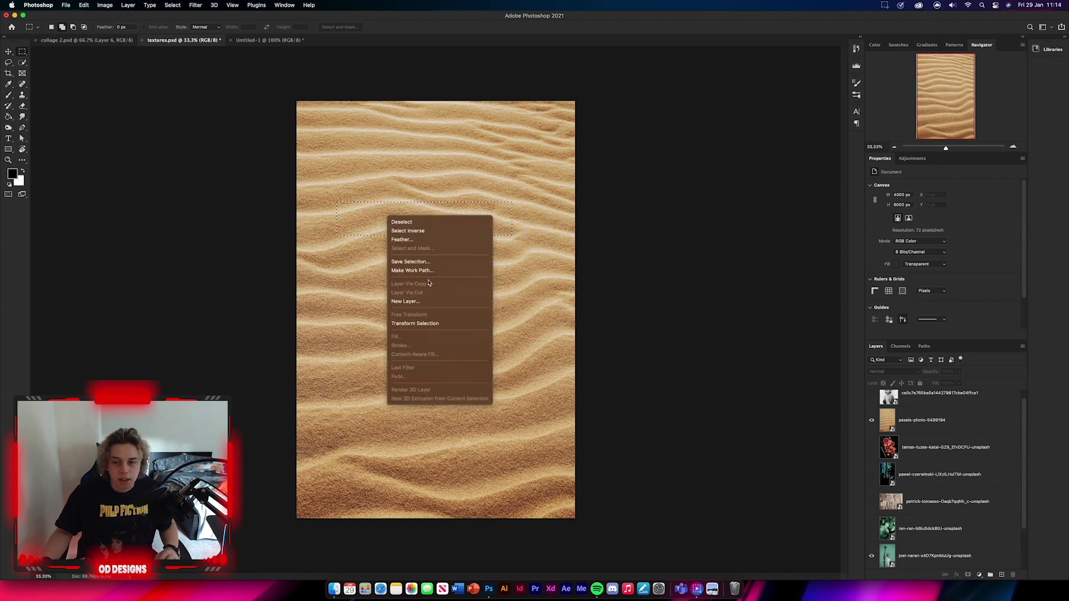
pyautogui.click(947, 420)
pyautogui.rightClick(387, 204)
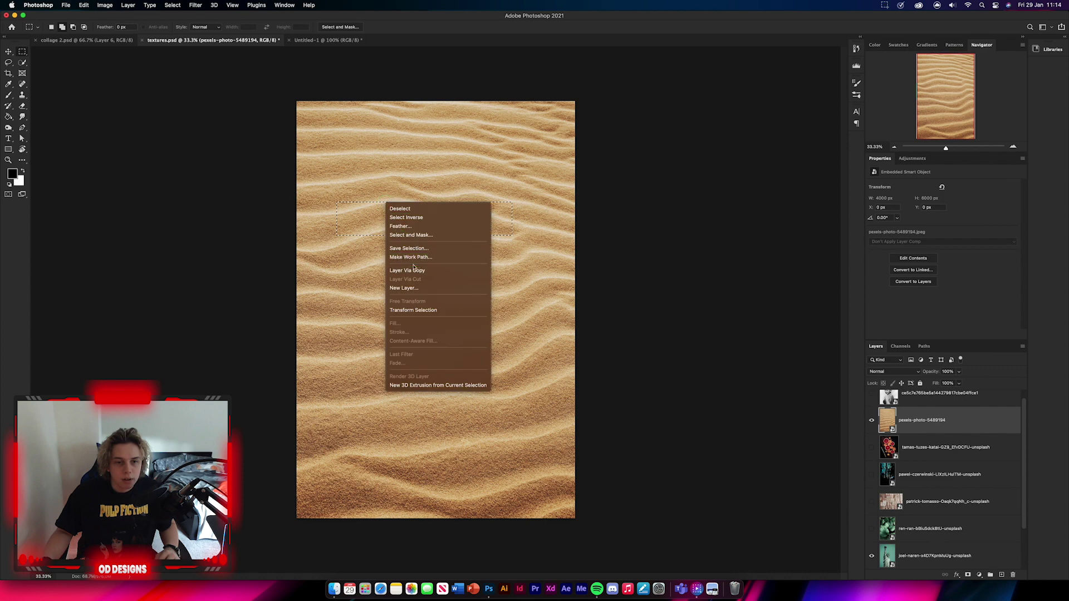
pyautogui.click(8, 51)
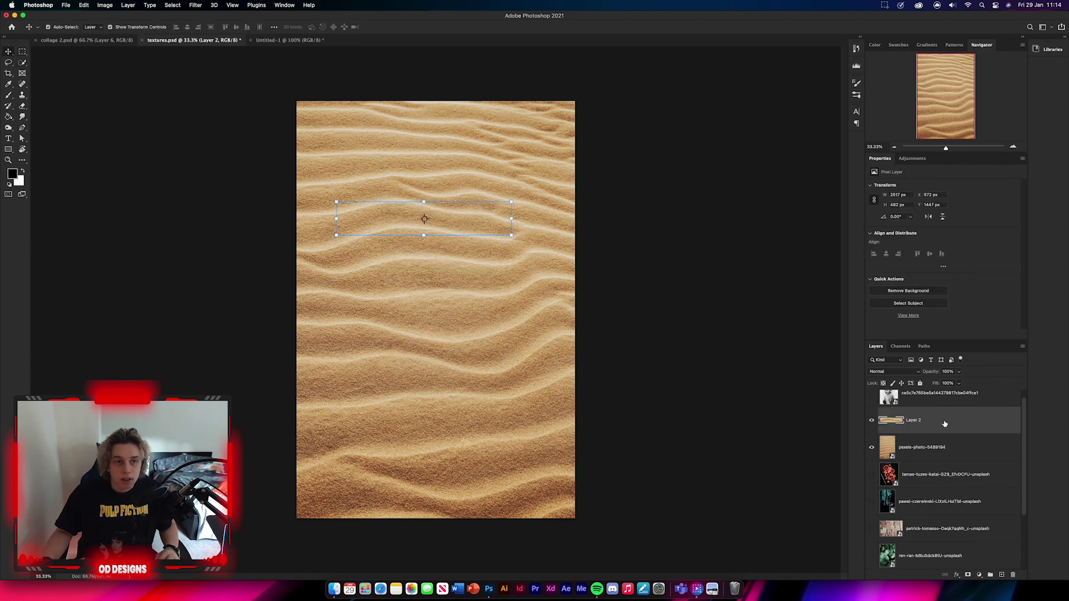
# Step: Bring the sand strip into the collage, scale it down over the portrait's lower left, and duplicate it to form two stacked bars
pyautogui.moveTo(945, 423); pyautogui.dragTo(385, 362)
pyautogui.moveTo(386, 310); pyautogui.dragTo(405, 406)
pyautogui.click(423, 26)
pyautogui.click(579, 416)
# Step: Draw a thin dark red horizontal rectangle about 290 px by 7 px just above the upper sand strip
pyautogui.press('super+plus')
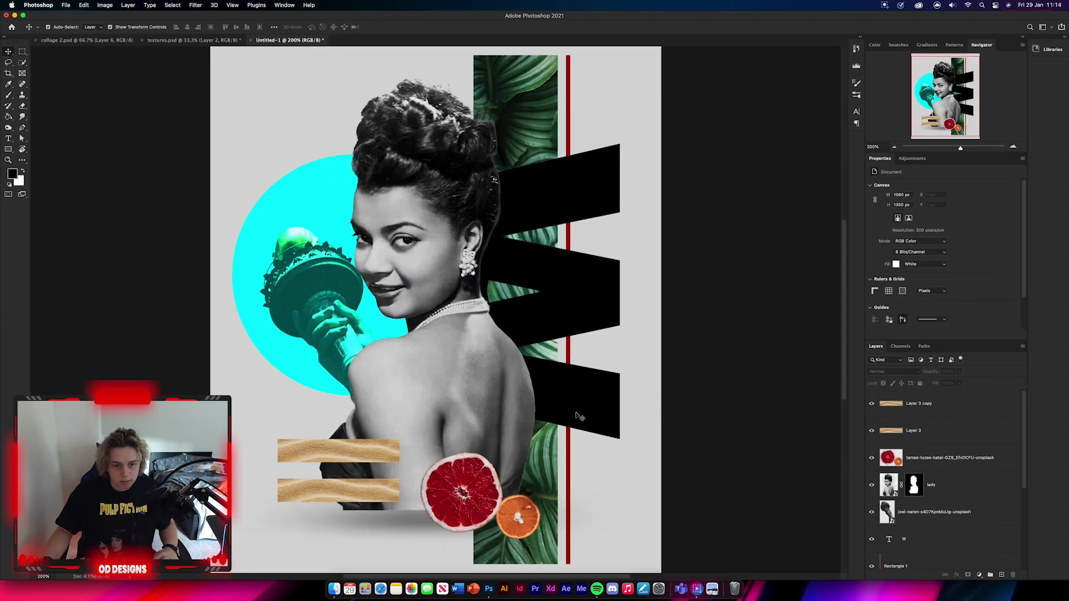
pyautogui.moveTo(486, 393); pyautogui.dragTo(533, 311)
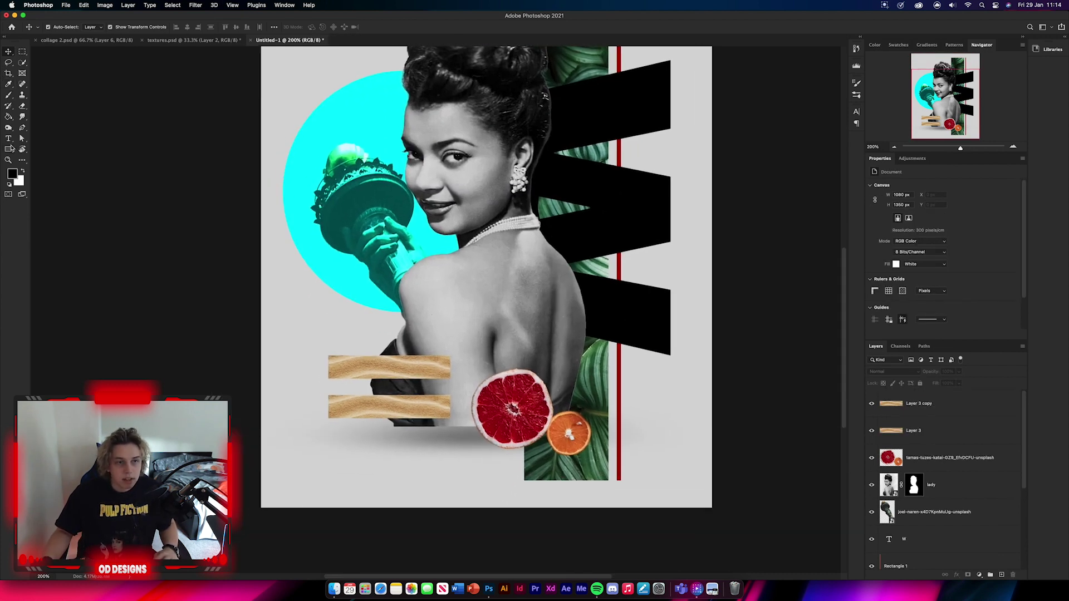
pyautogui.click(10, 149)
pyautogui.click(92, 28)
pyautogui.click(51, 71)
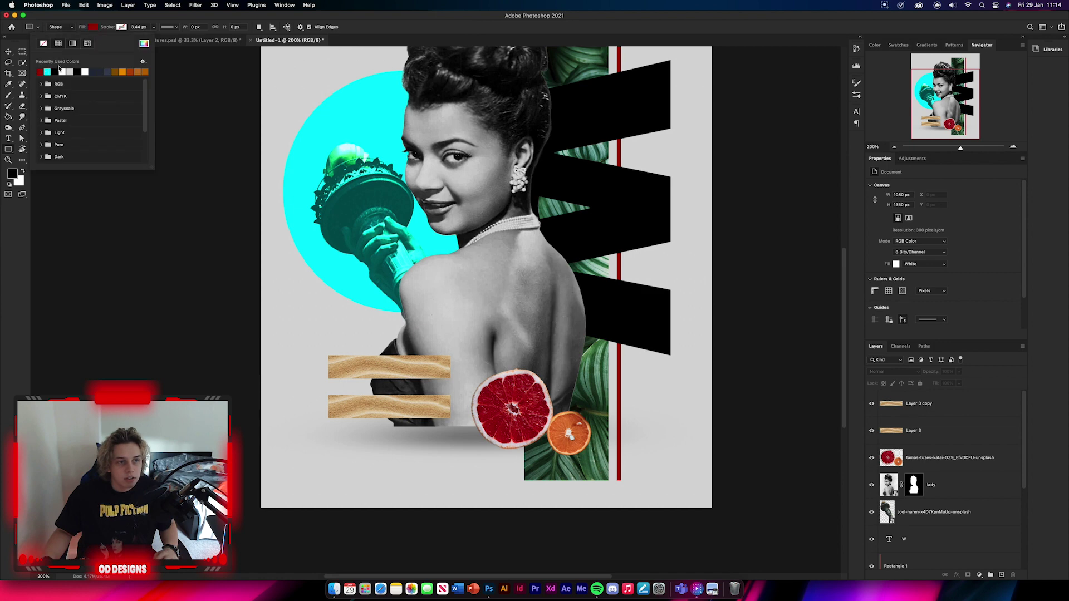
pyautogui.click(97, 28)
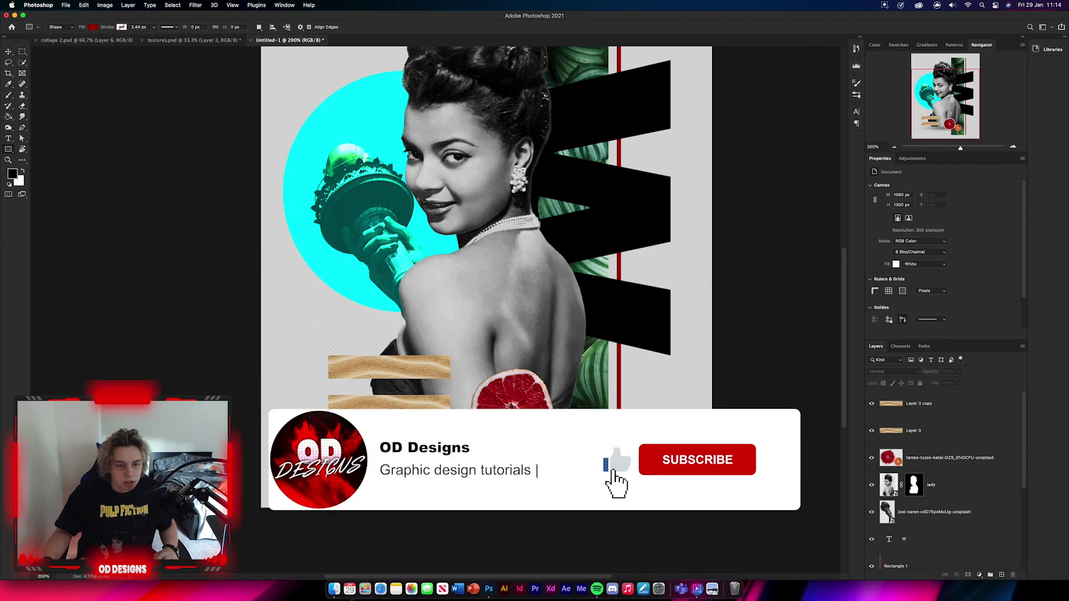
pyautogui.moveTo(327, 349); pyautogui.dragTo(449, 347)
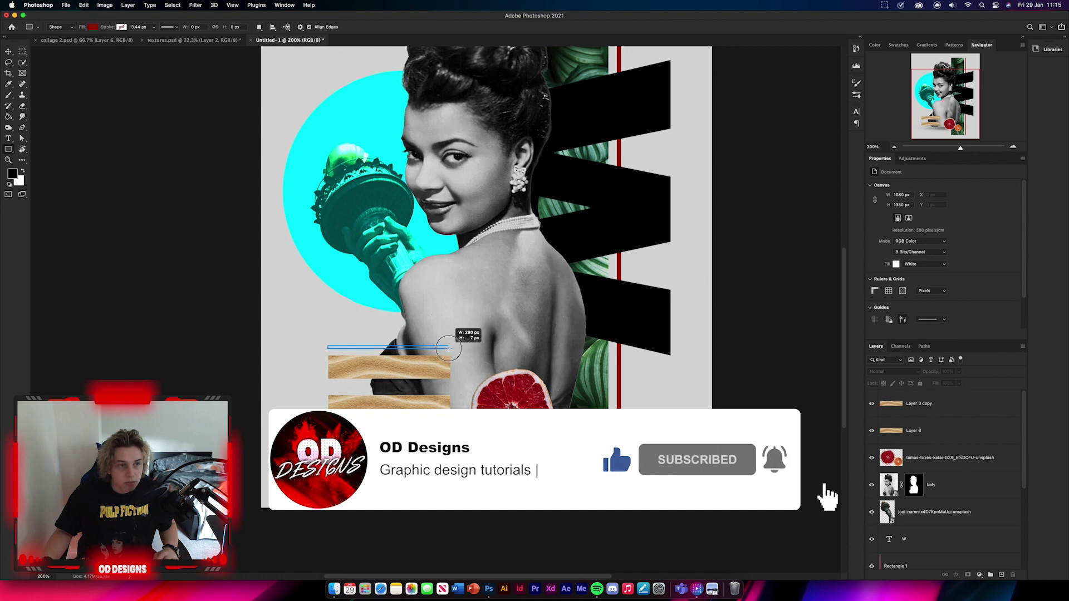
pyautogui.press('v')
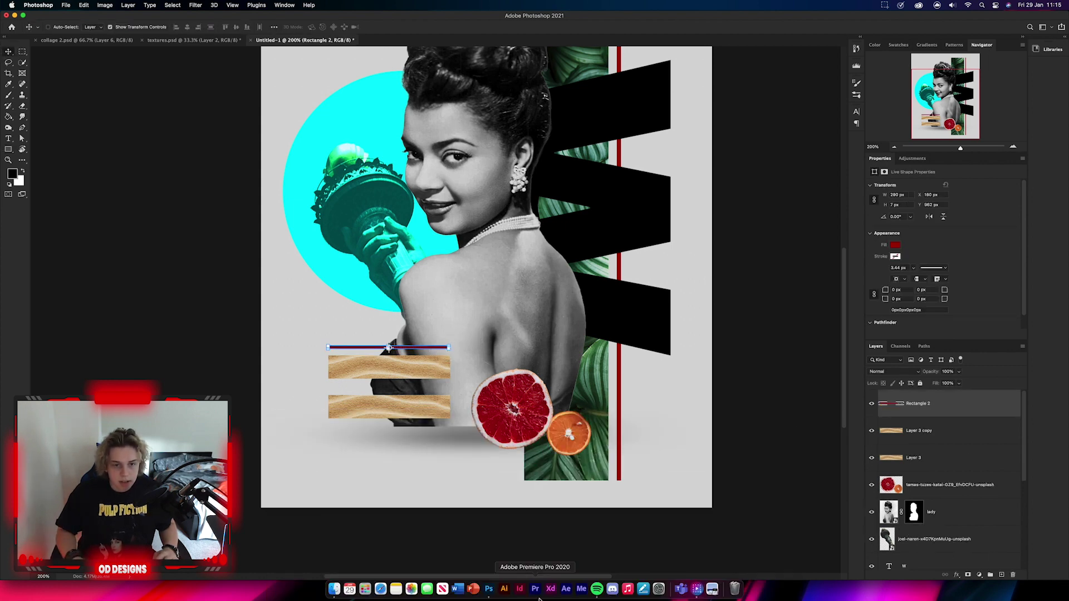
# Step: Stretch the thin red bar to the sand strips' full width and place a duplicate just below the lower strip
pyautogui.press('super+plus')
pyautogui.moveTo(456, 294); pyautogui.dragTo(526, 233)
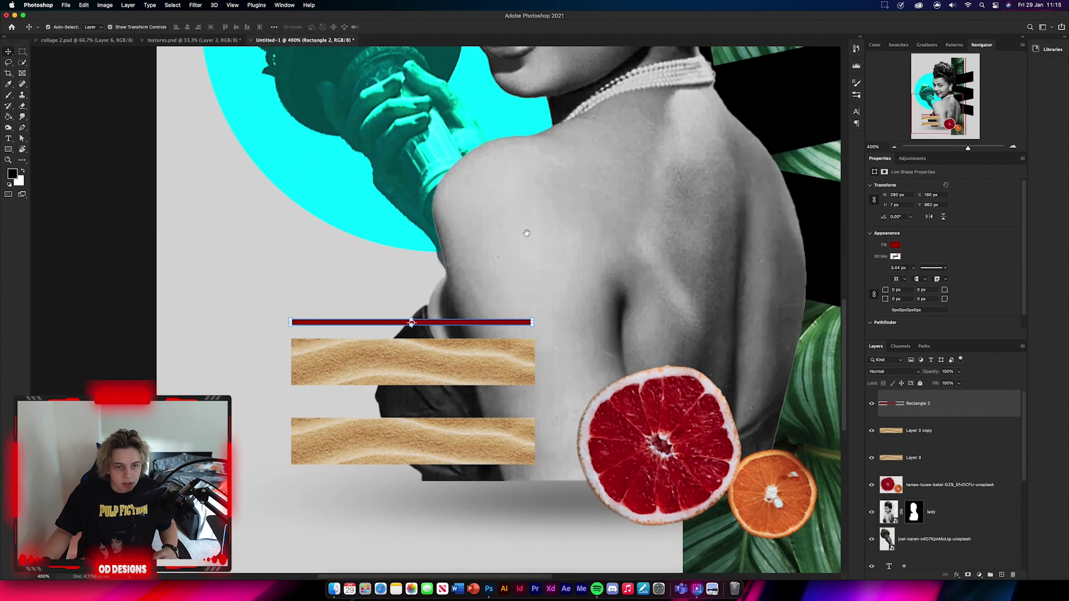
pyautogui.press('super+t')
pyautogui.moveTo(290, 321); pyautogui.dragTo(291, 322)
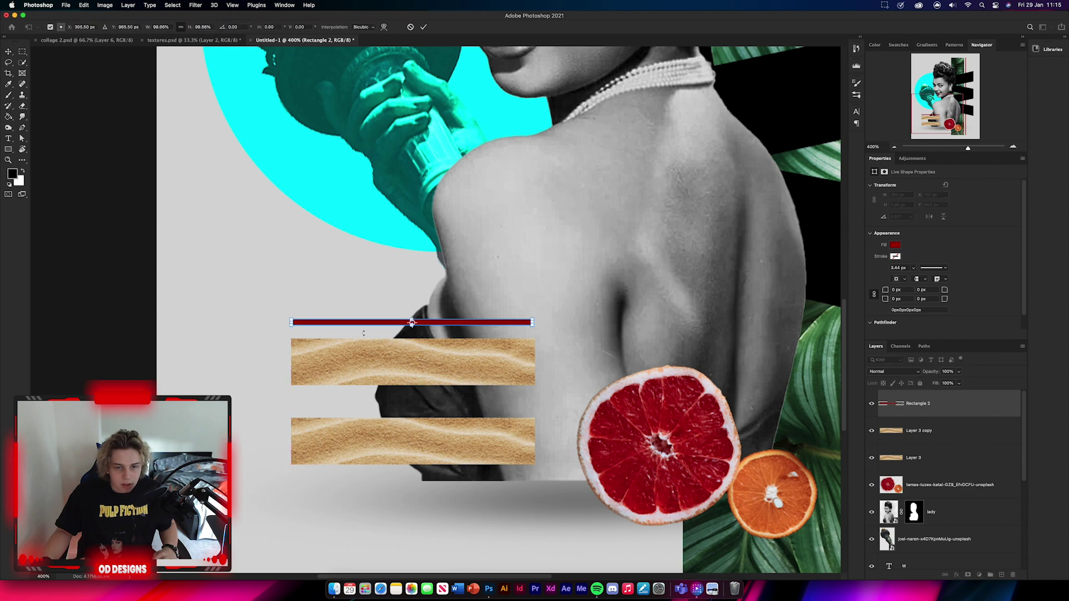
pyautogui.moveTo(535, 322); pyautogui.dragTo(473, 490)
pyautogui.click(422, 27)
pyautogui.click(239, 443)
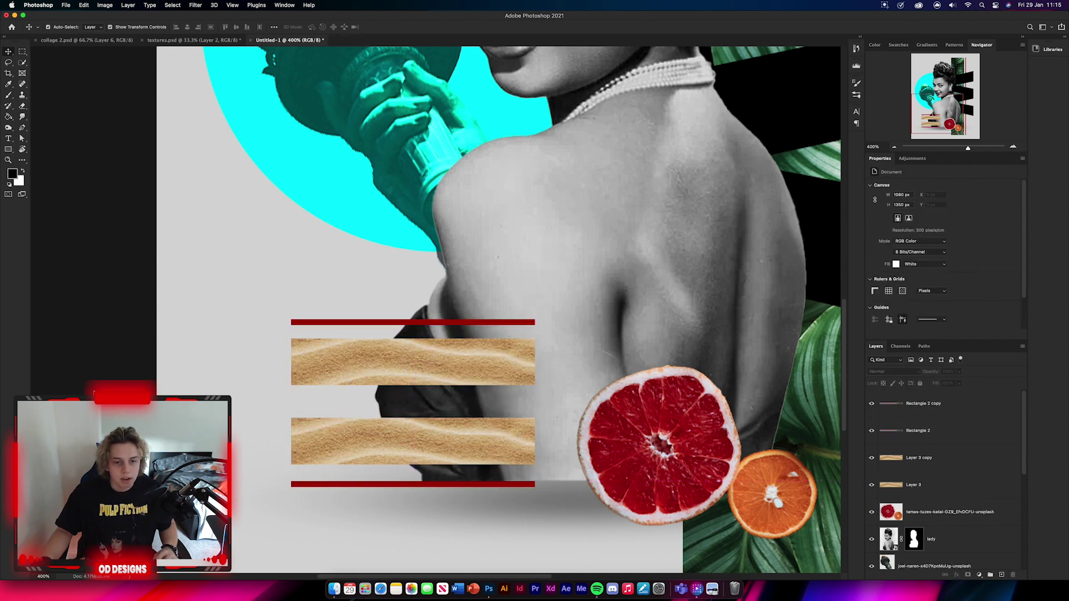
pyautogui.press('super+minus')
pyautogui.press('super+minus')
pyautogui.press('super+minus')
pyautogui.press('super+minus')
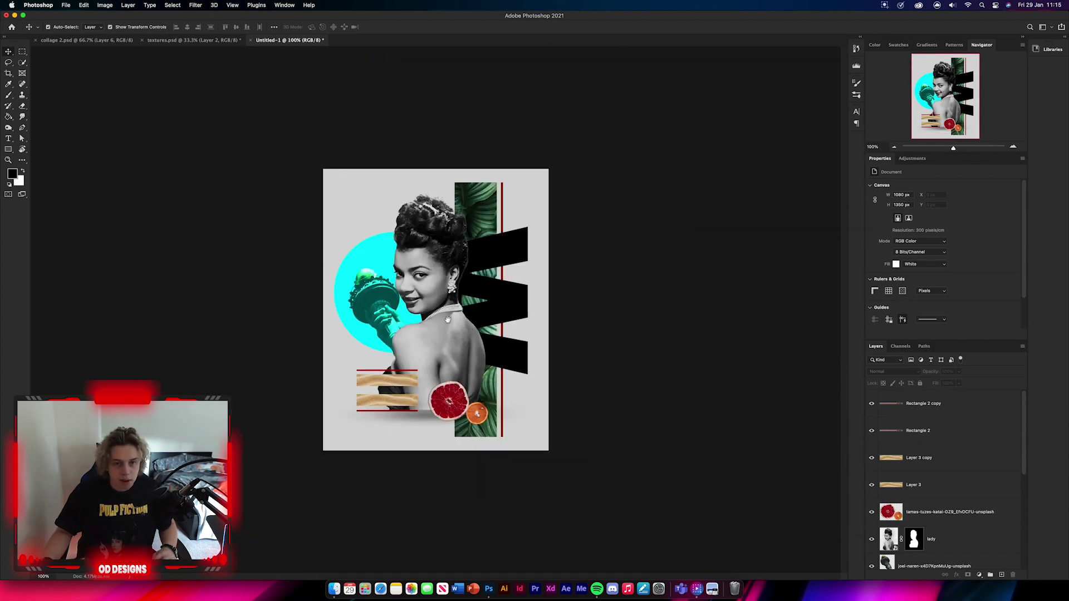
pyautogui.press('super+plus')
pyautogui.press('super+plus')
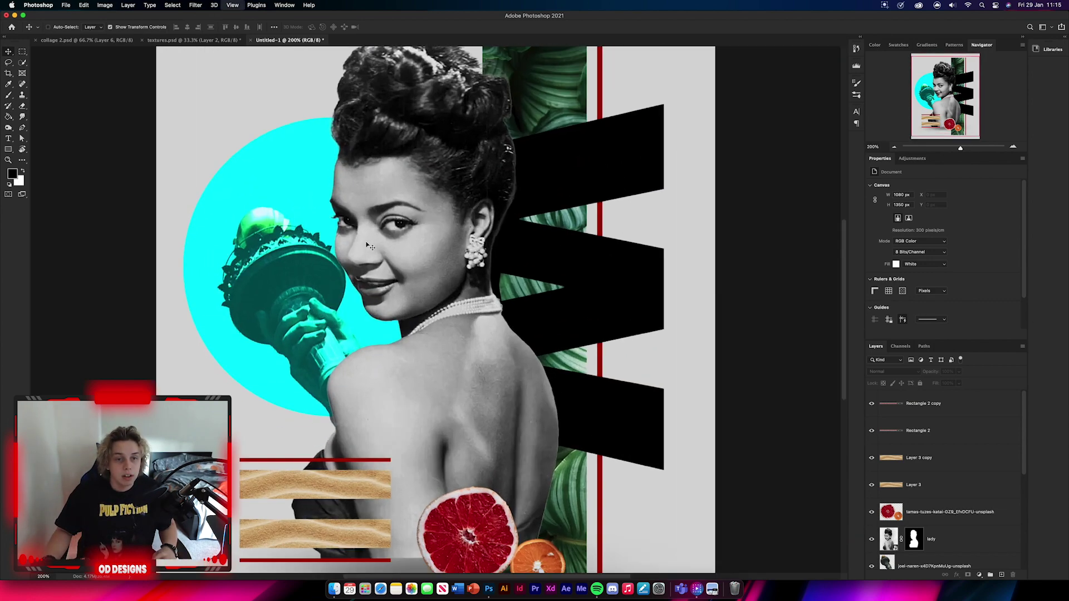
# Step: Draw a solid black circle about 37 px in diameter just above the cyan circle's upper-left edge
pyautogui.moveTo(357, 302); pyautogui.dragTo(386, 325)
pyautogui.moveTo(386, 326); pyautogui.dragTo(387, 326)
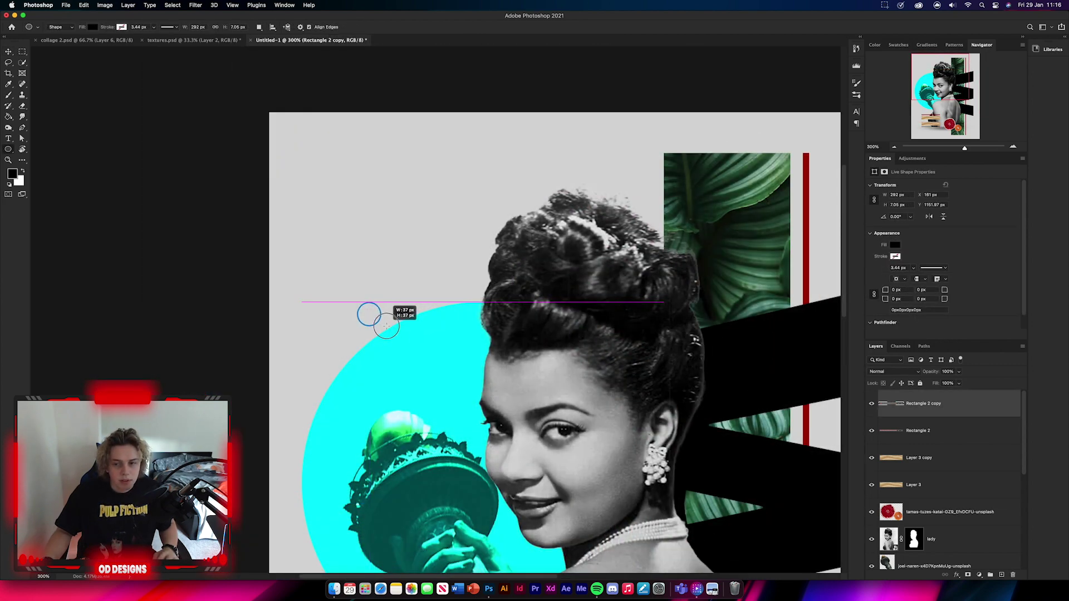
pyautogui.click(9, 51)
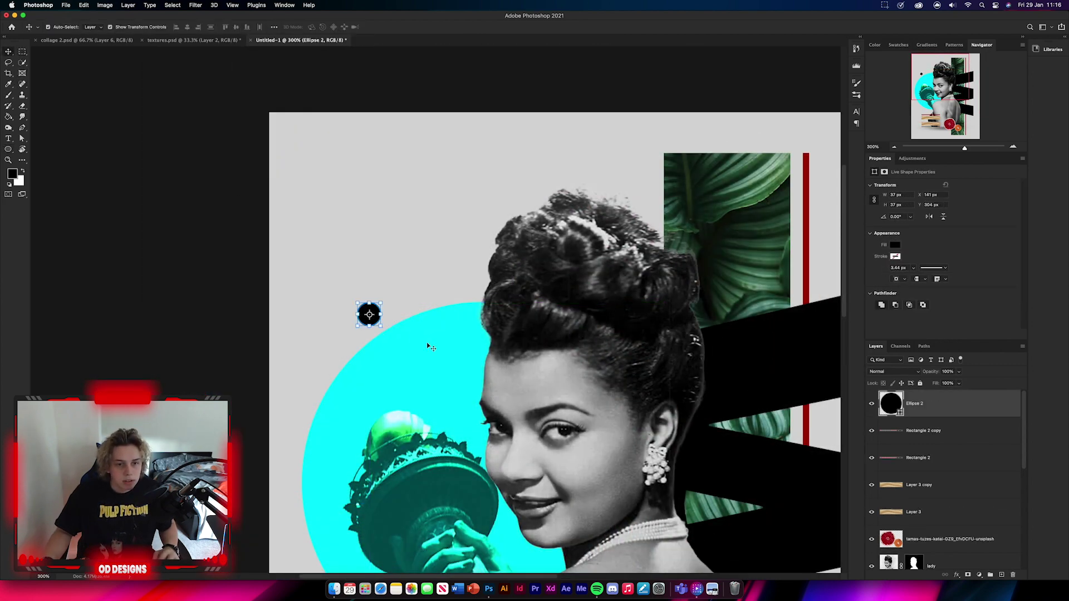
# Step: Duplicate the black dot twice below itself to form an evenly spaced vertical row of three, and move all three up slightly
pyautogui.moveTo(371, 313); pyautogui.dragTo(370, 382)
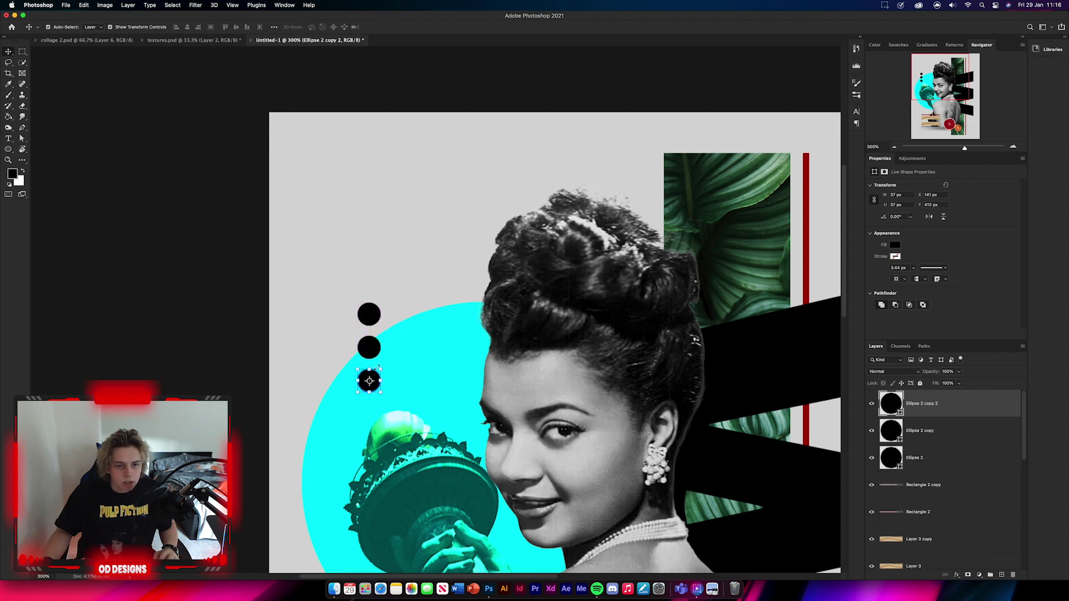
pyautogui.keyDown('shift'); pyautogui.click(371, 342); pyautogui.keyUp('shift')
pyautogui.keyDown('shift'); pyautogui.click(368, 320); pyautogui.keyUp('shift')
pyautogui.moveTo(367, 320); pyautogui.dragTo(368, 305)
pyautogui.click(237, 346)
pyautogui.press('super+minus')
pyautogui.press('super+minus')
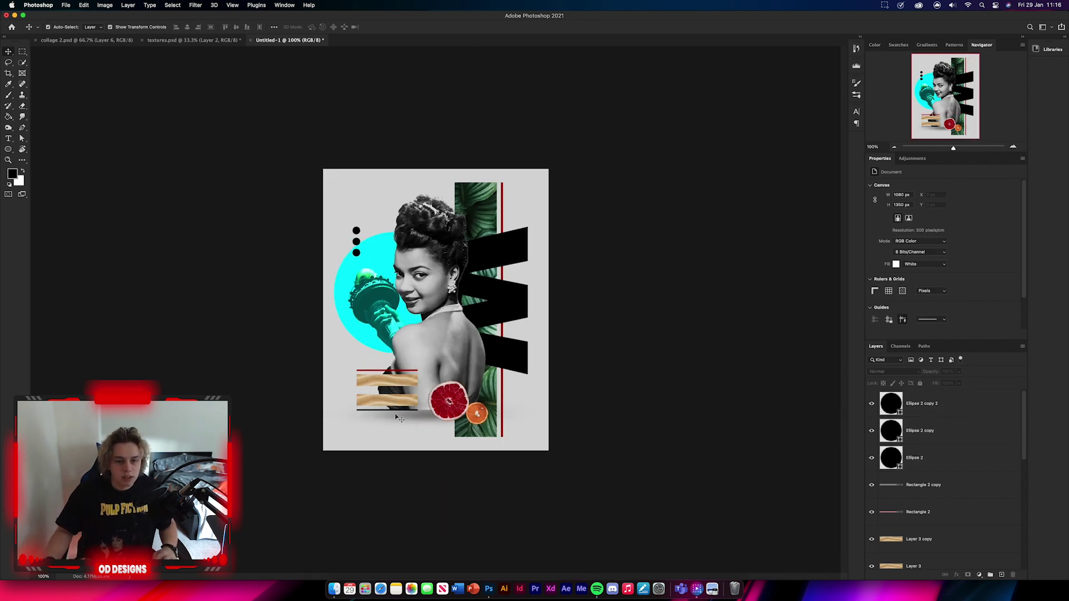
# Step: Recolor the thin bar below the lower sand strip dark red to match the bar above the strips
pyautogui.click(393, 412)
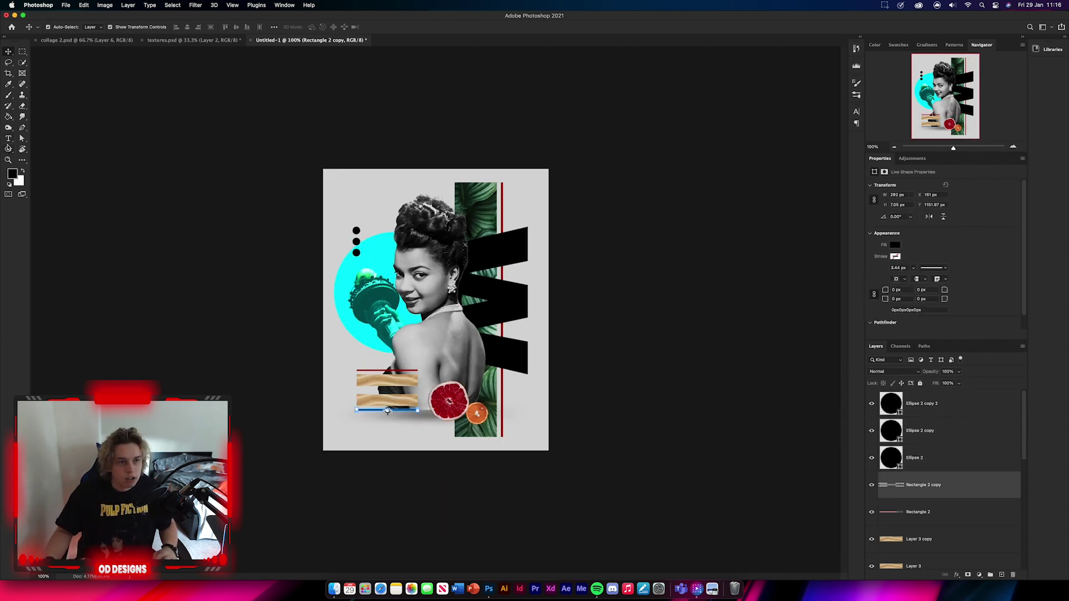
pyautogui.press('u')
pyautogui.click(93, 27)
pyautogui.click(47, 72)
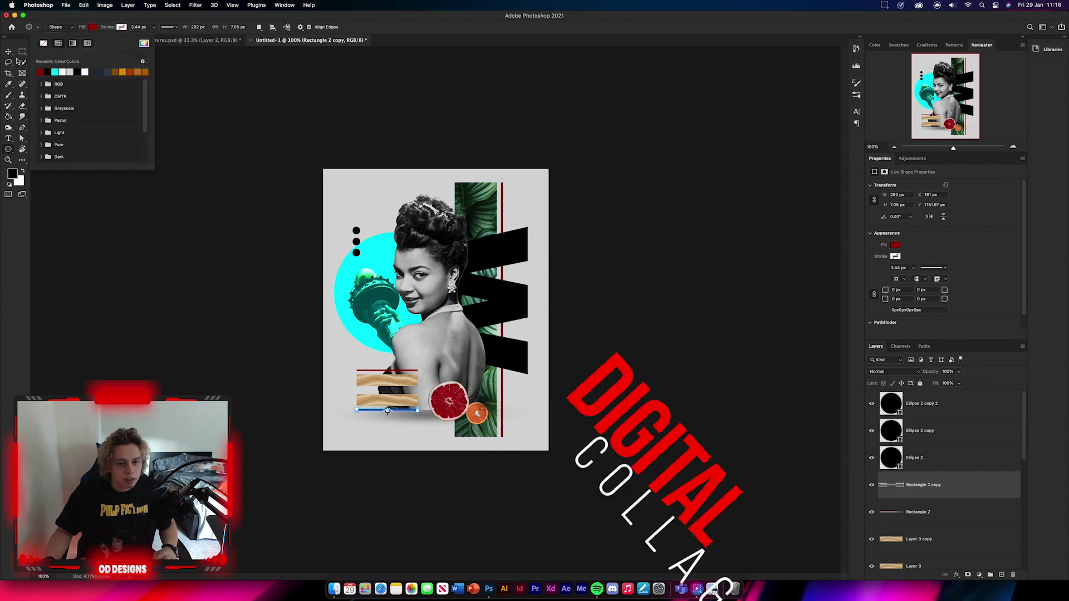
pyautogui.press('v')
pyautogui.click(217, 315)
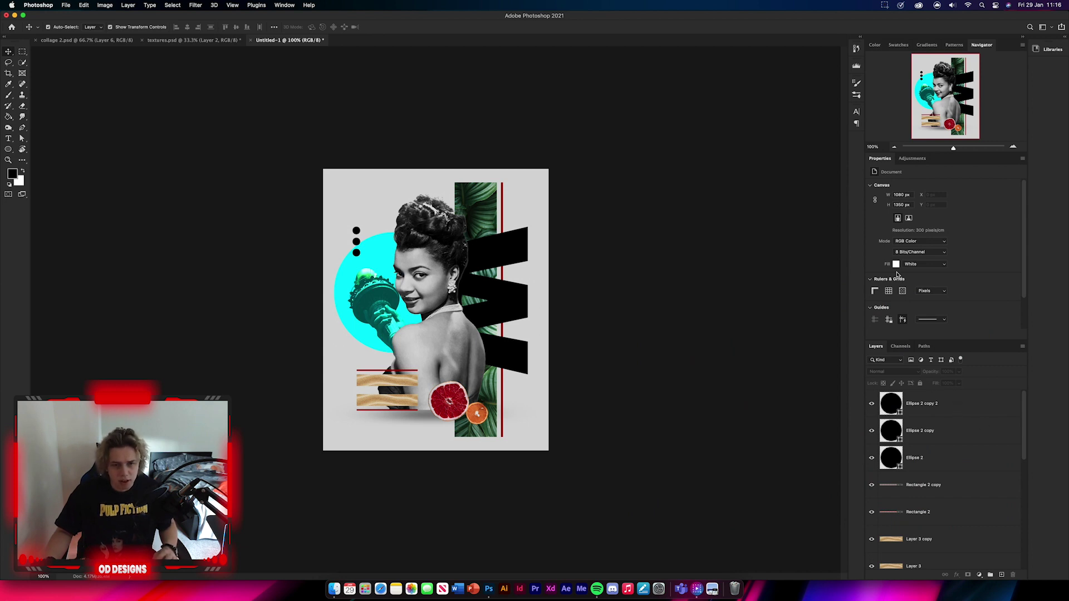
# Step: Group all layers except the Background and stamp the visible artwork onto a new merged layer
pyautogui.click(924, 403)
pyautogui.scroll(-10, 915, 425)
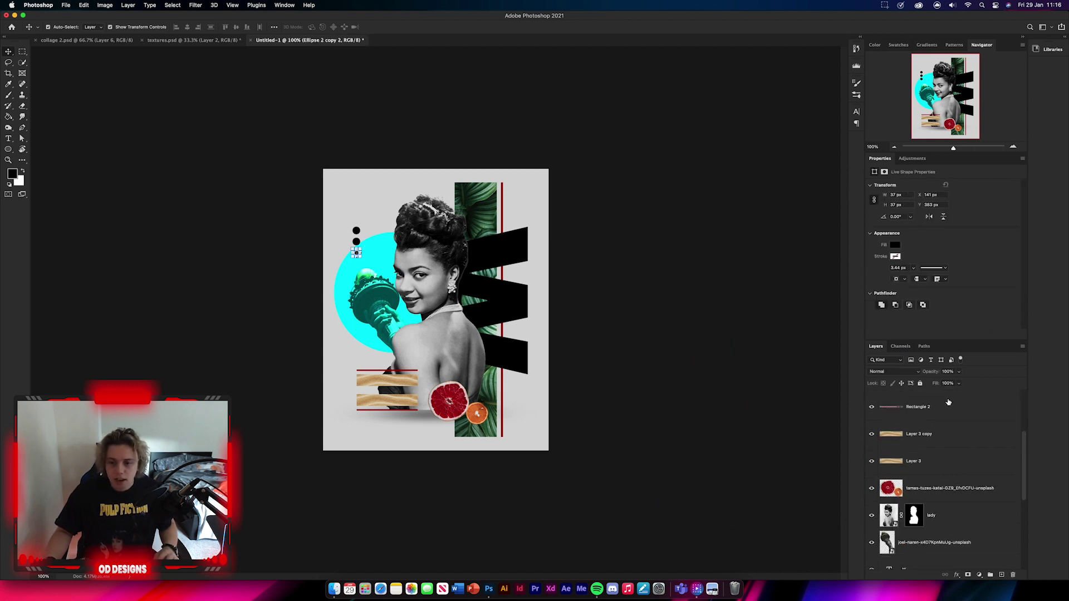
pyautogui.keyDown('shift'); pyautogui.click(921, 540); pyautogui.keyUp('shift')
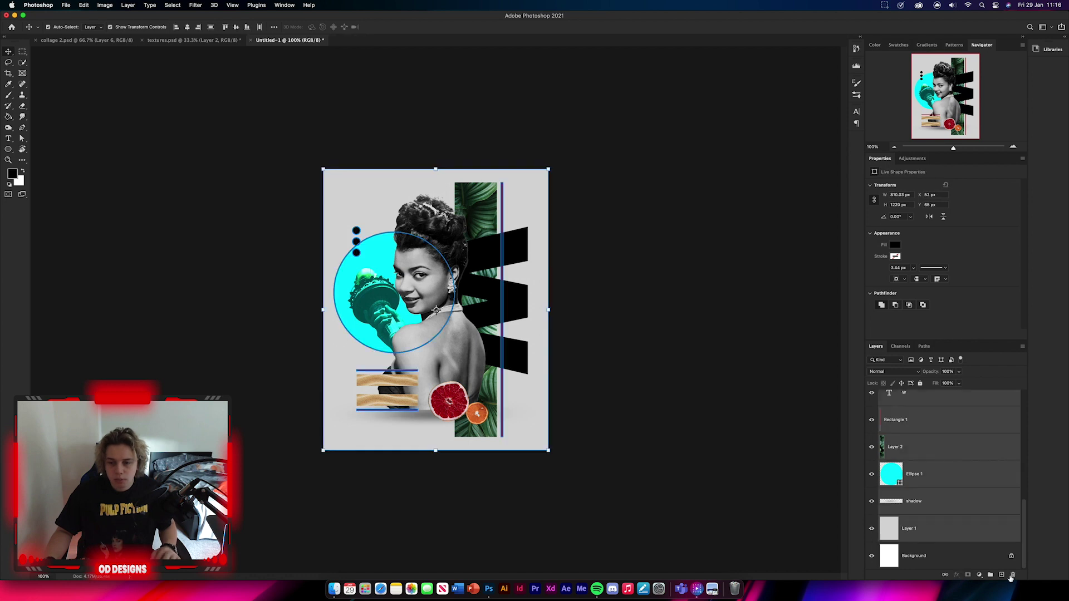
pyautogui.click(990, 575)
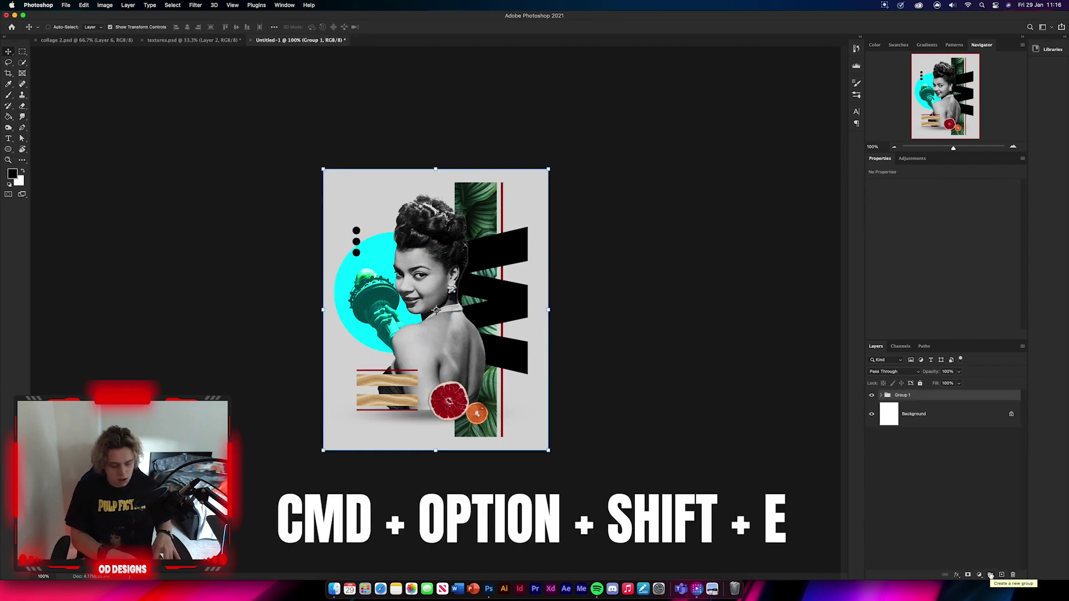
pyautogui.press('alt+shift+super+e')
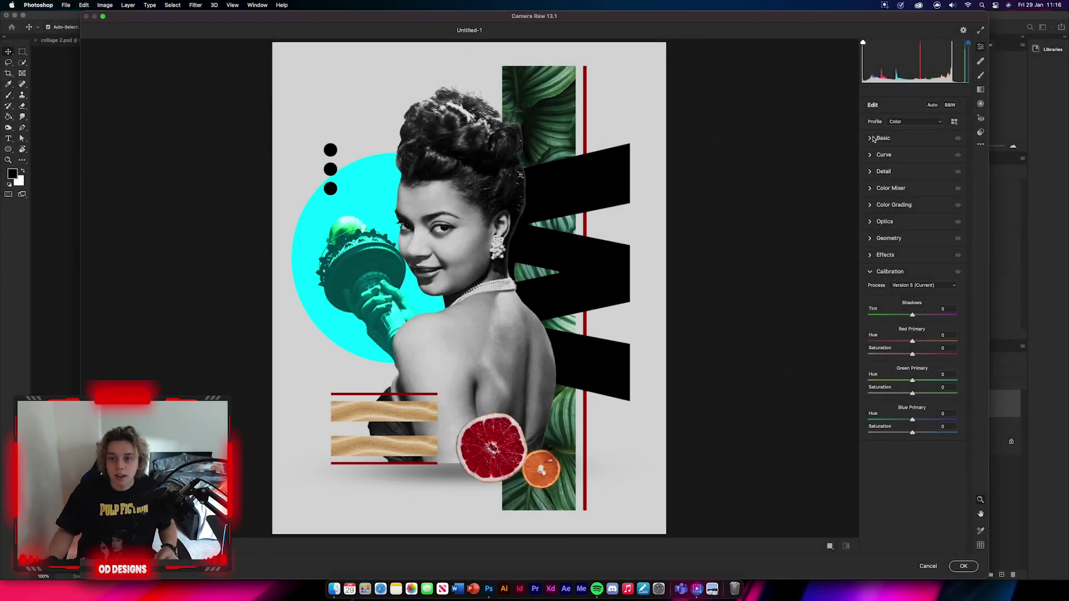
# Step: In the Camera Raw Filter, set Contrast +37, Highlights +12, Shadows -20, Whites +14, Blacks -11, Texture +40, Clarity -29, Saturation +11, and slightly lower Vibrance
pyautogui.moveTo(912, 221); pyautogui.dragTo(910, 338)
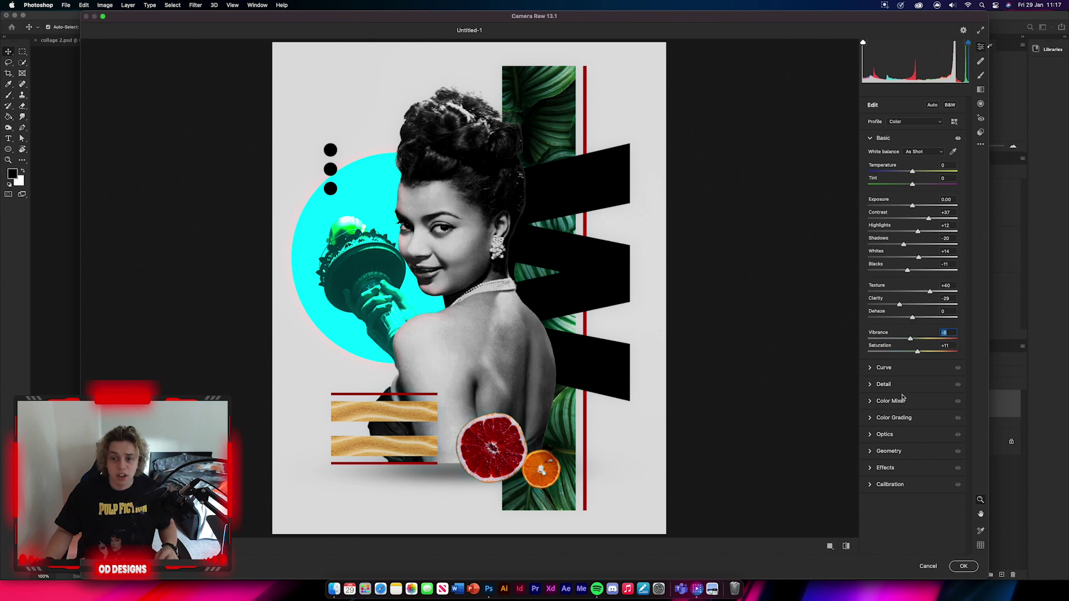
# Step: Set Camera Raw Sharpening to 41 with light noise reduction and grain, and apply the filter to the merged layer
pyautogui.click(870, 384)
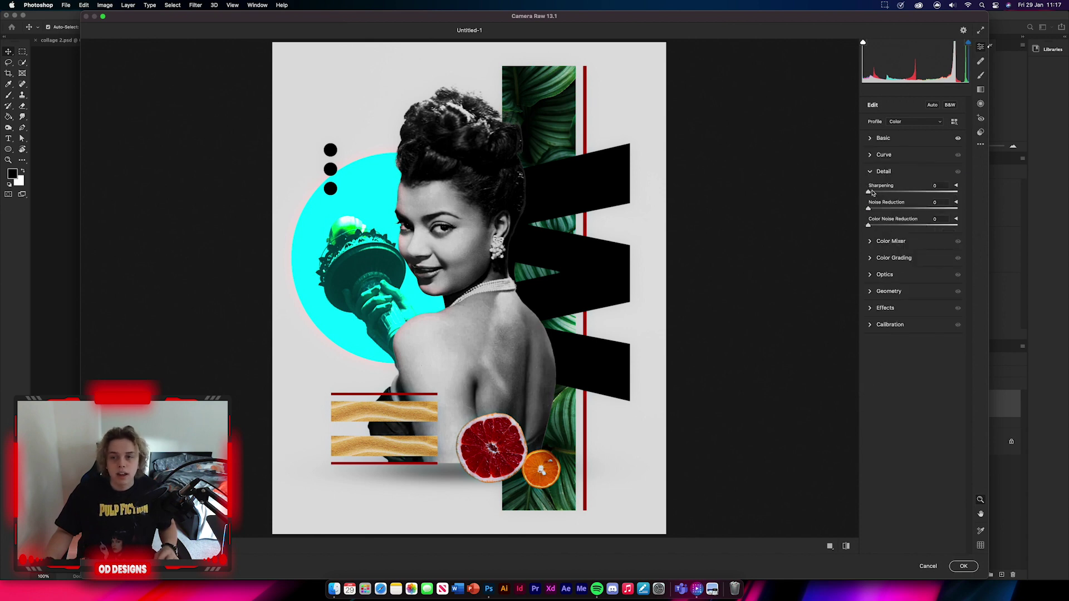
pyautogui.moveTo(868, 192); pyautogui.dragTo(892, 198)
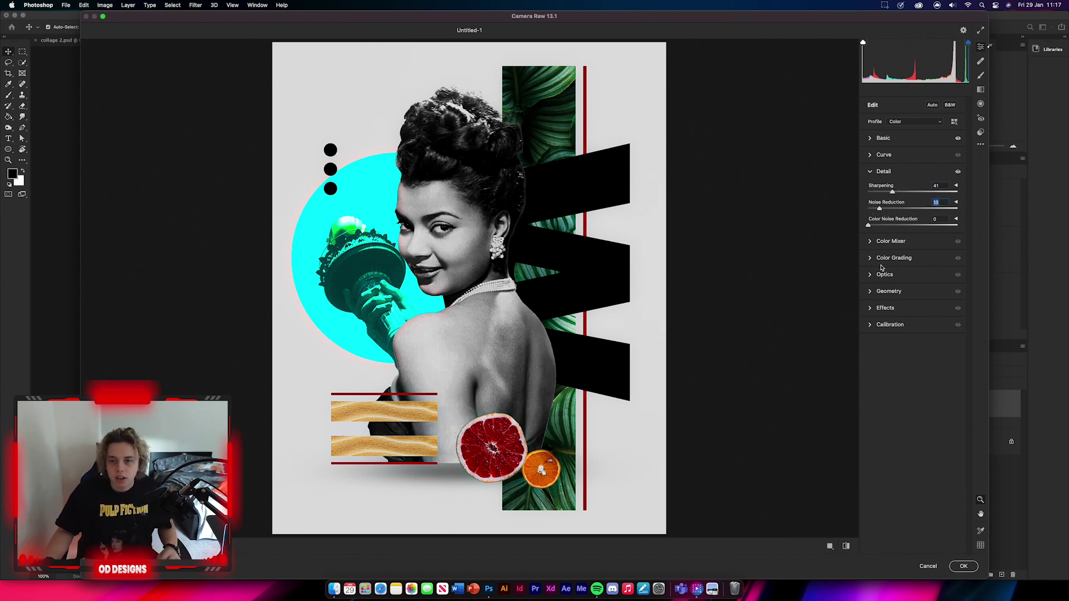
pyautogui.click(867, 310)
pyautogui.moveTo(874, 275); pyautogui.dragTo(883, 277)
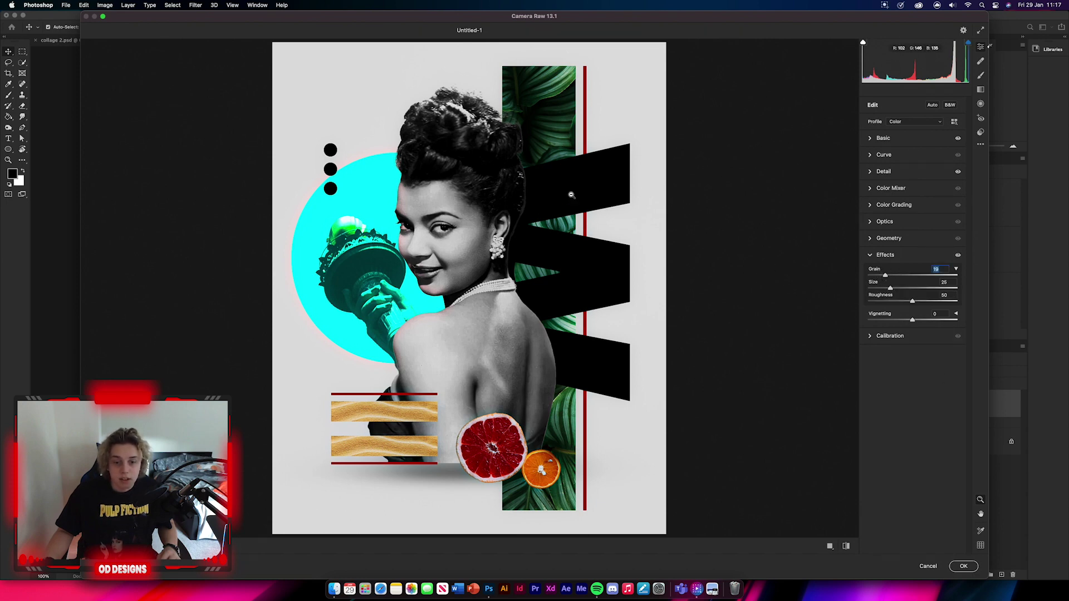
pyautogui.click(966, 567)
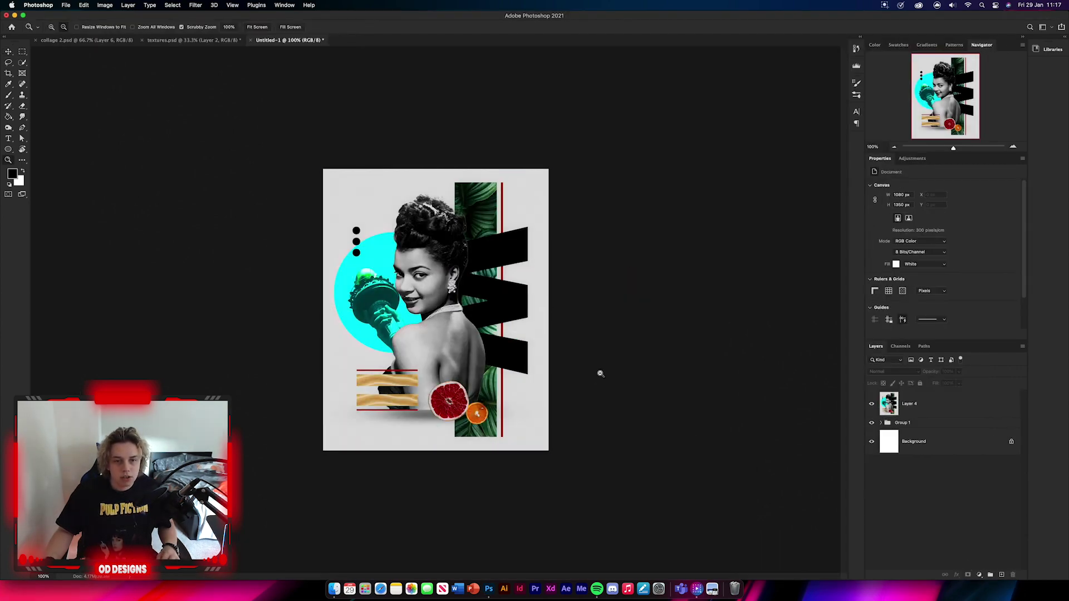
pyautogui.scroll(3, 598, 370)
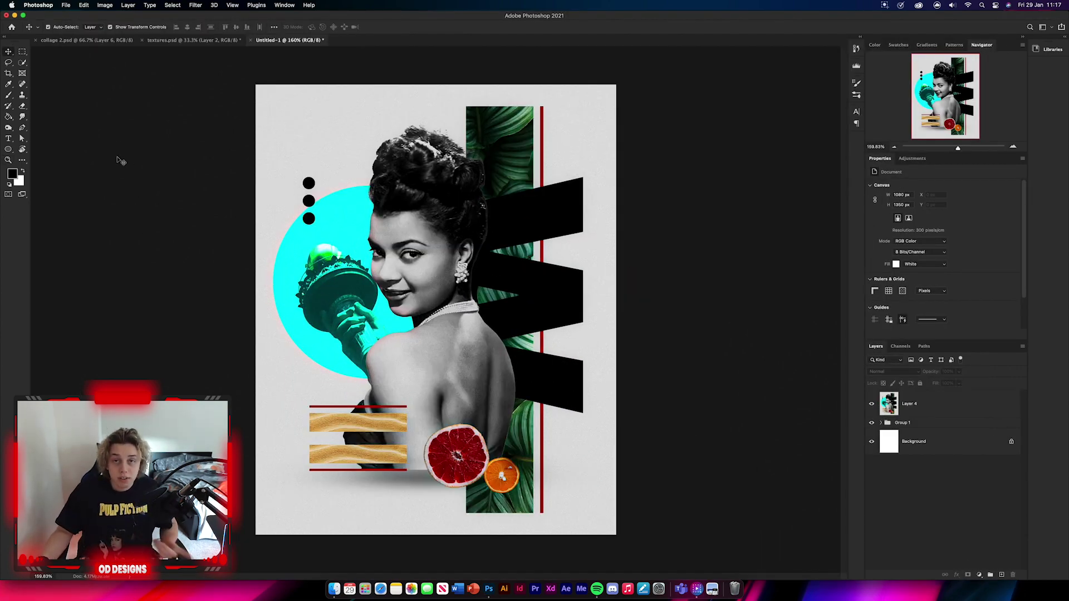